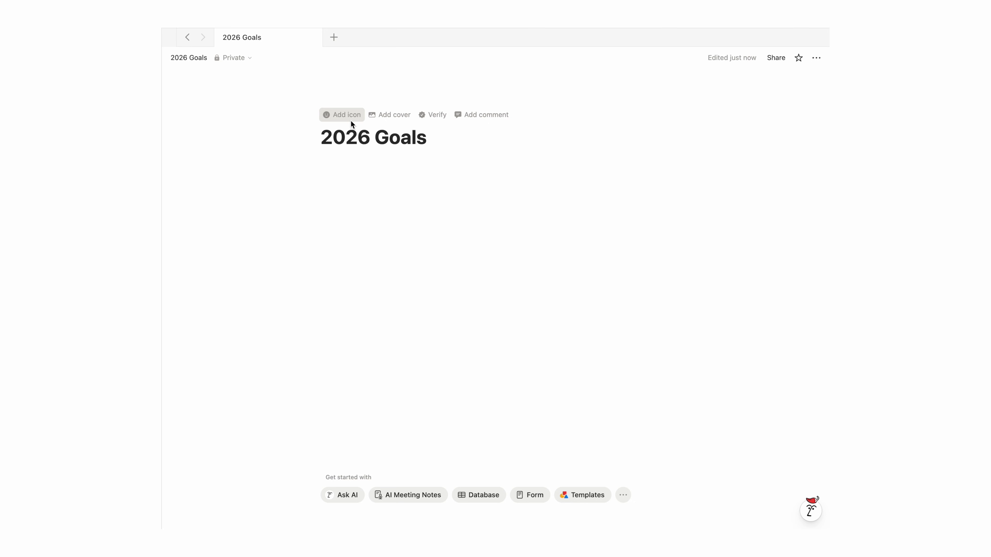
# Give the 2026 Goals page an orange light-bulb icon from the Icons set.
pyautogui.click(350, 119)
pyautogui.click(281, 166)
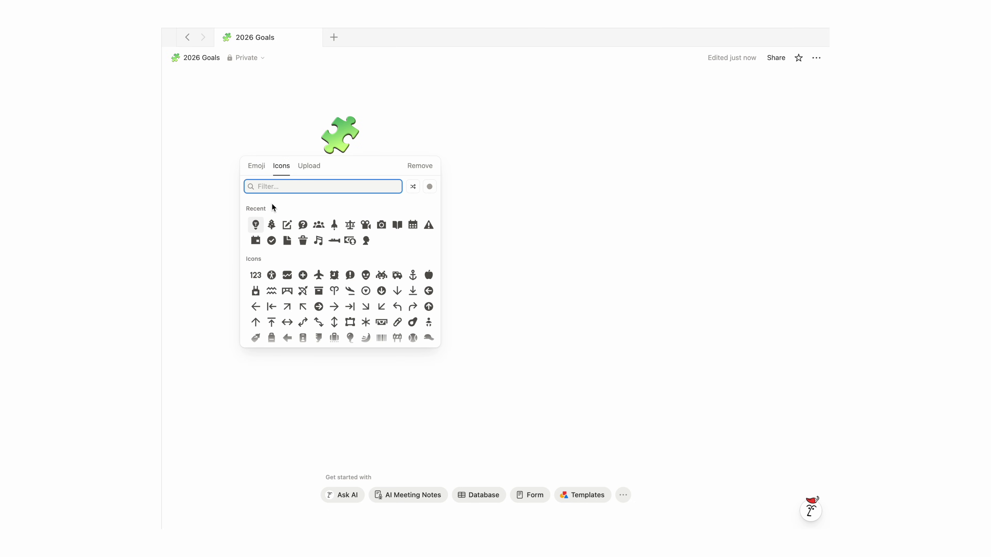
pyautogui.click(255, 225)
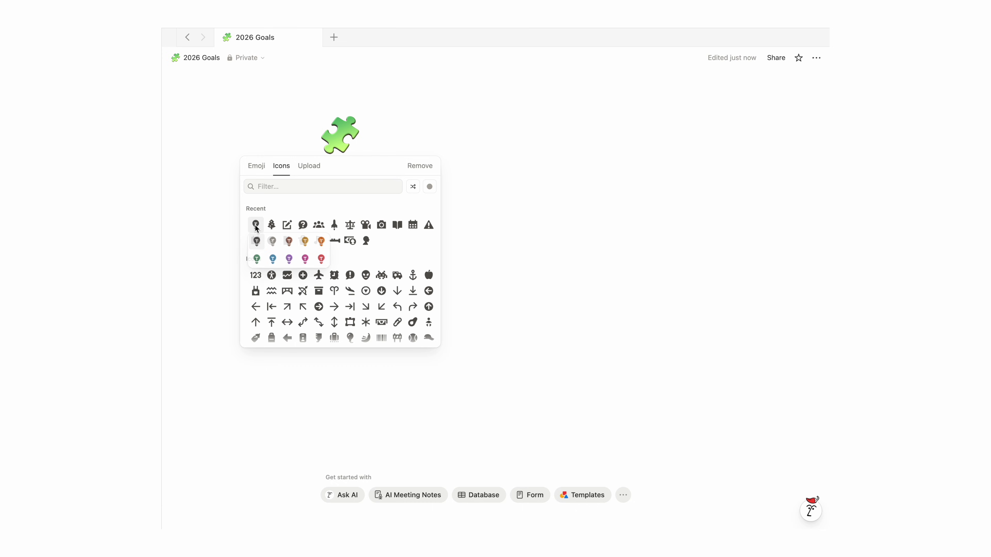
pyautogui.click(305, 242)
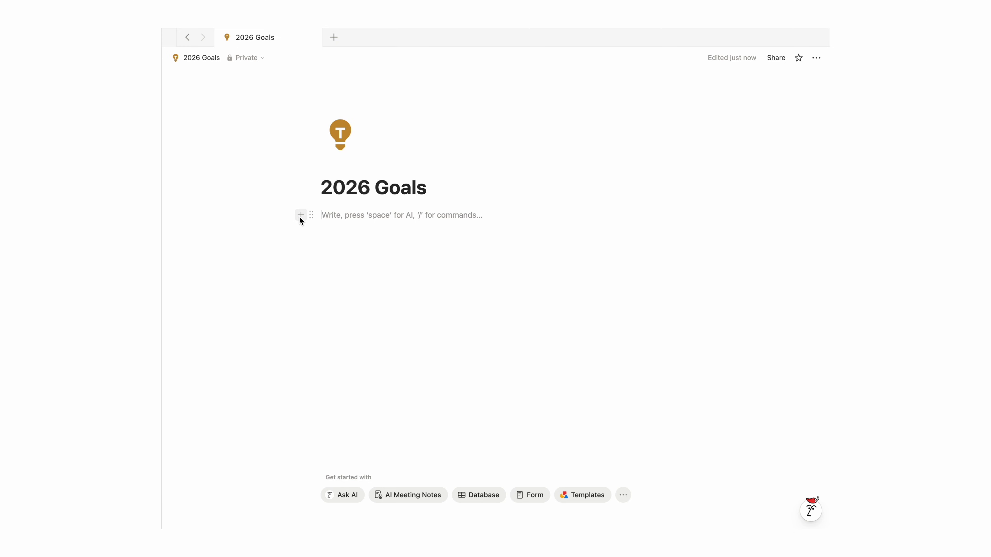
# Bring up the block-type menu on the empty line and scroll down to Database views.
pyautogui.click(301, 215)
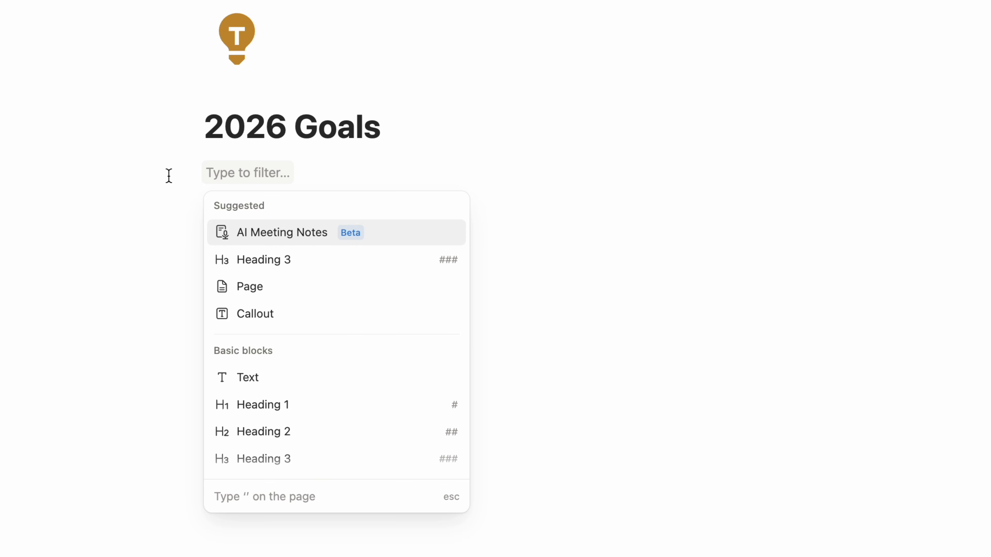
pyautogui.scroll(-8, 336, 328)
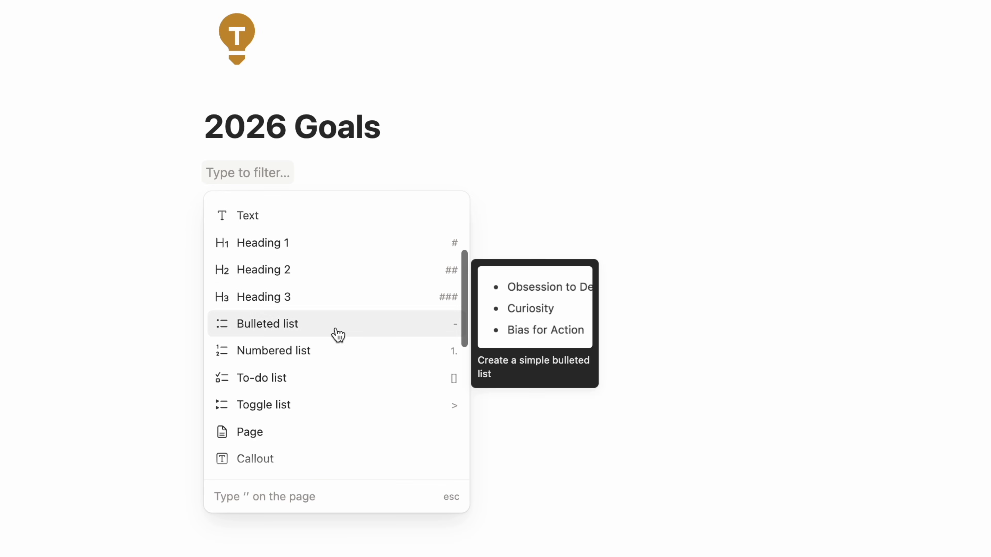
pyautogui.scroll(-5, 335, 341)
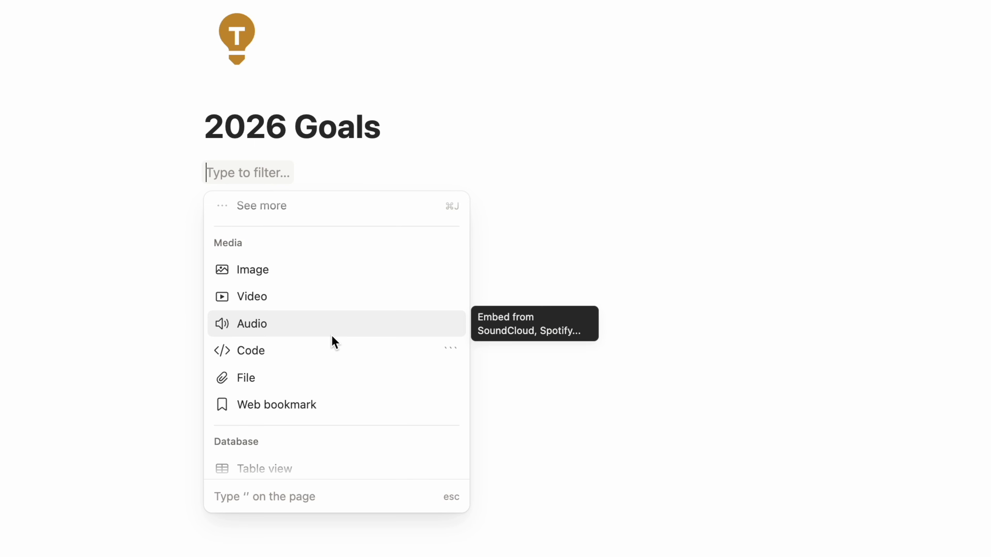
pyautogui.scroll(-5, 334, 341)
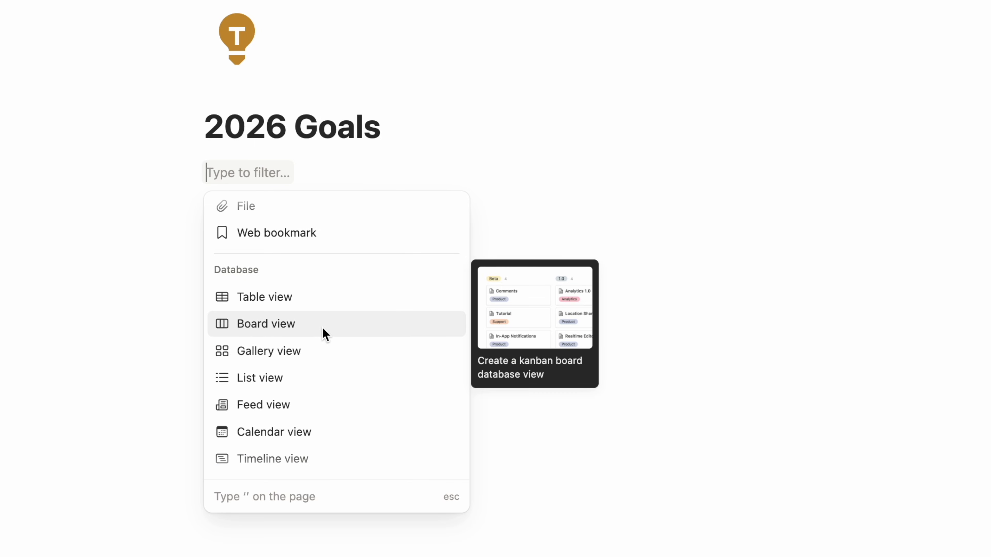
# Insert a board database and add a new text property named When.
pyautogui.click(327, 333)
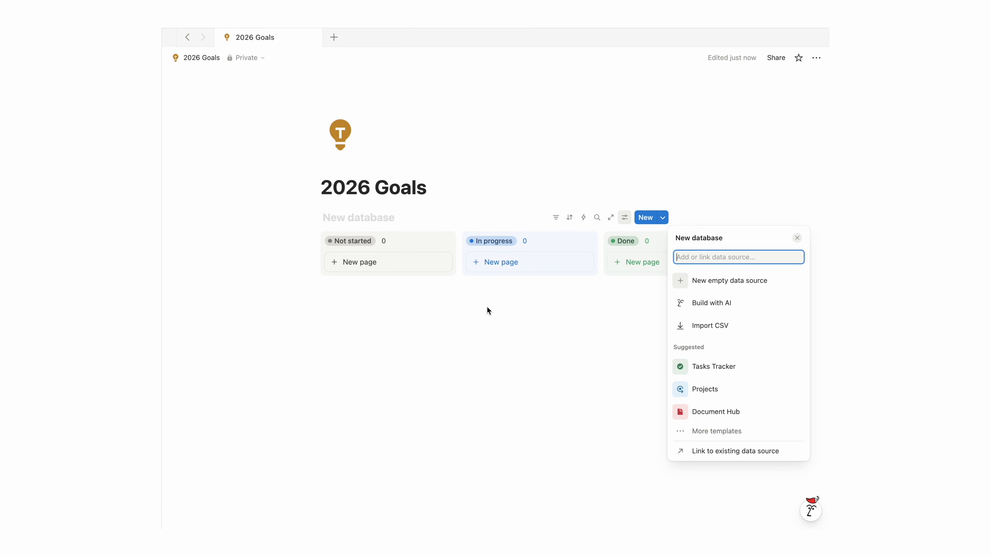
pyautogui.click(624, 218)
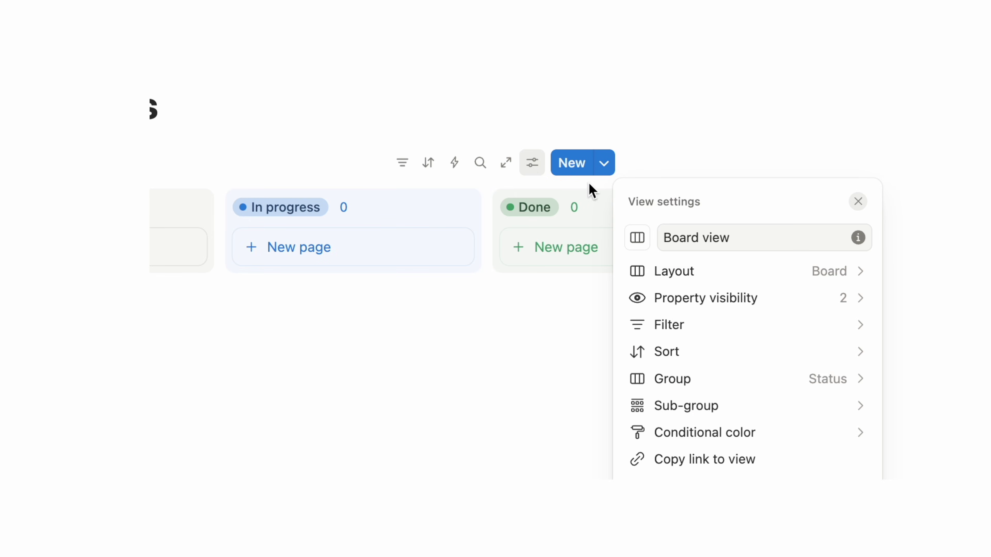
pyautogui.click(714, 288)
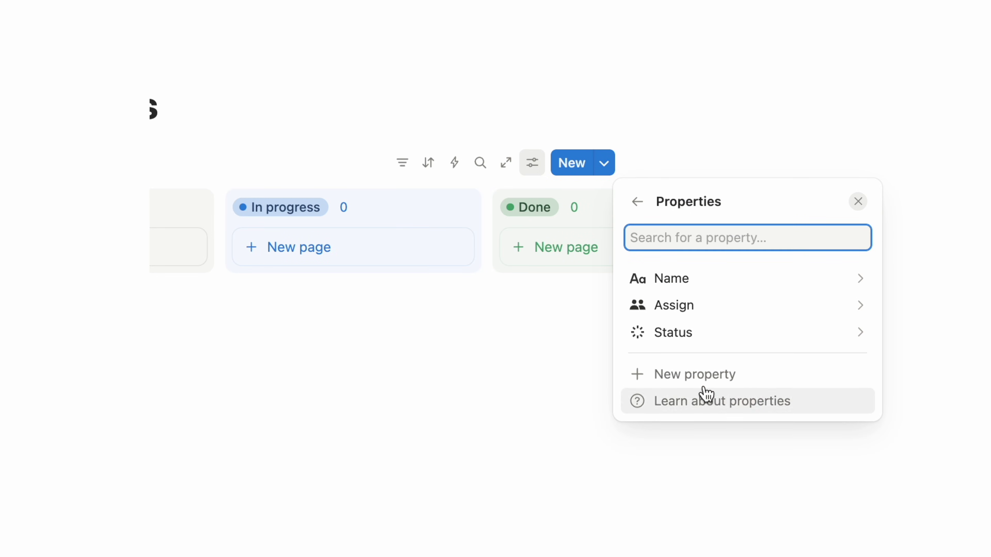
pyautogui.click(702, 376)
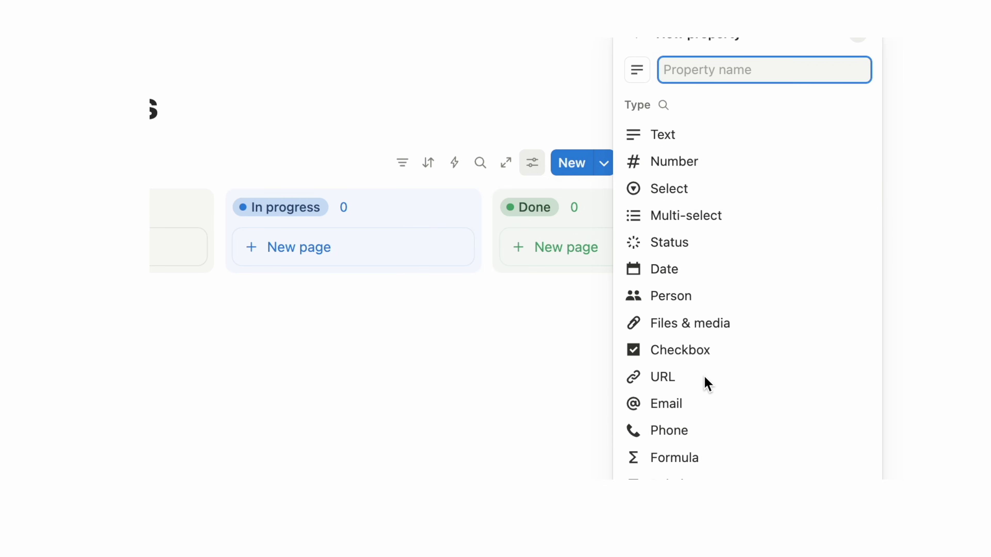
pyautogui.click(692, 143)
pyautogui.write('When')
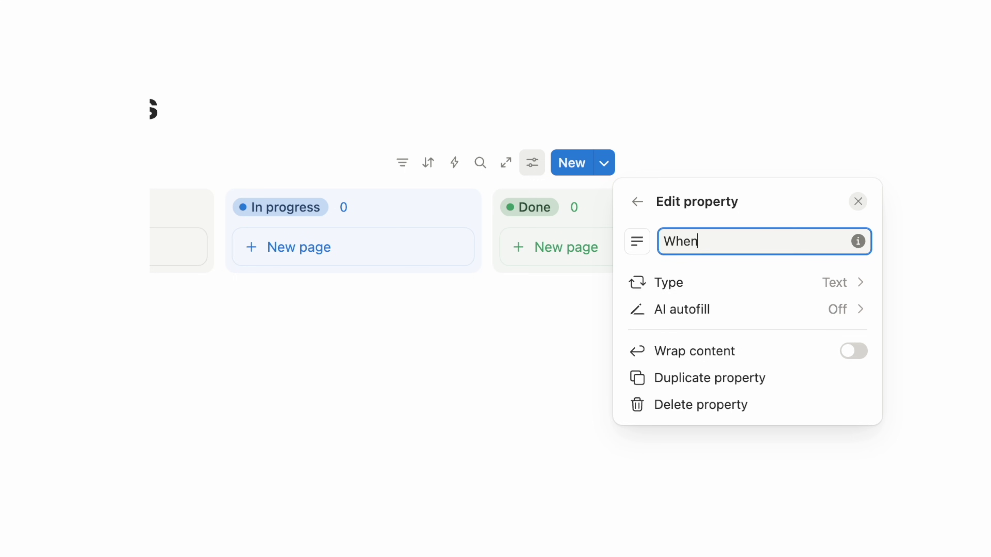
pyautogui.click(644, 209)
# Group the board by When and turn off Hide empty groups to show No When.
pyautogui.click(681, 272)
pyautogui.click(638, 100)
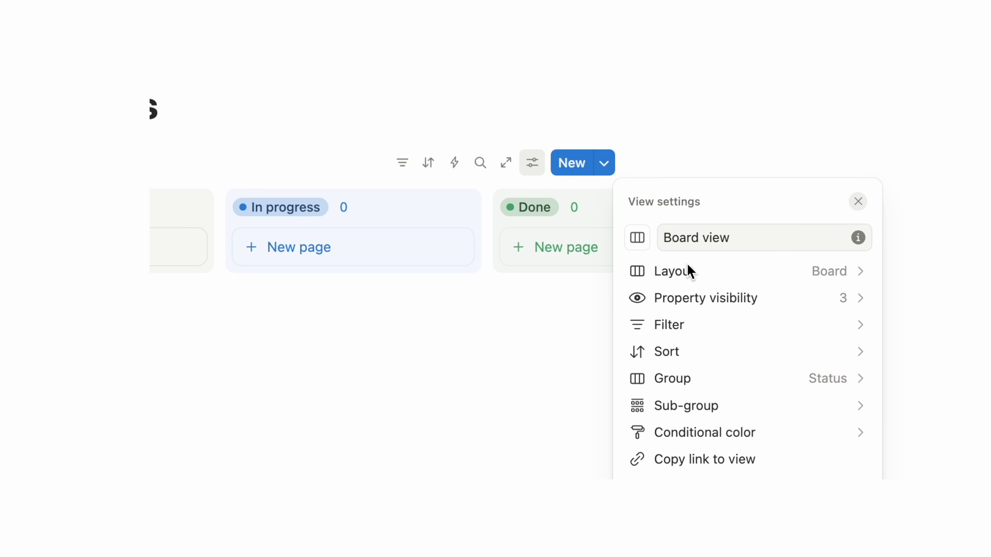
pyautogui.click(691, 299)
pyautogui.click(638, 202)
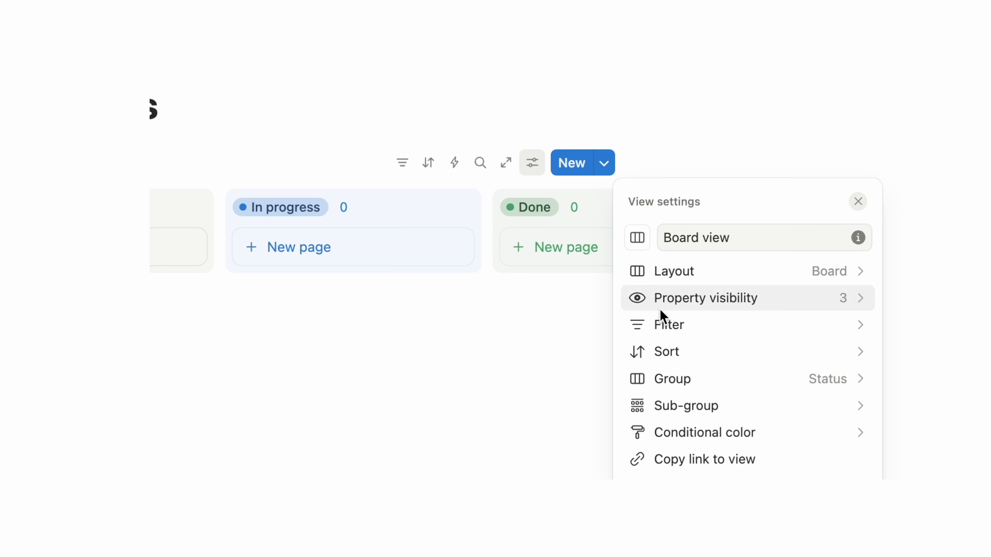
pyautogui.click(677, 379)
pyautogui.click(696, 235)
pyautogui.click(690, 359)
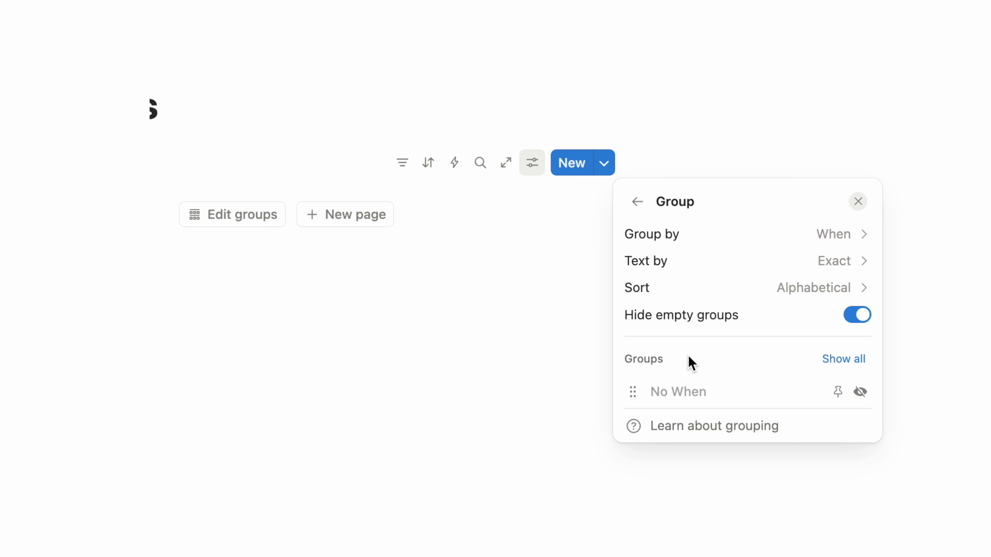
pyautogui.click(255, 217)
pyautogui.click(256, 217)
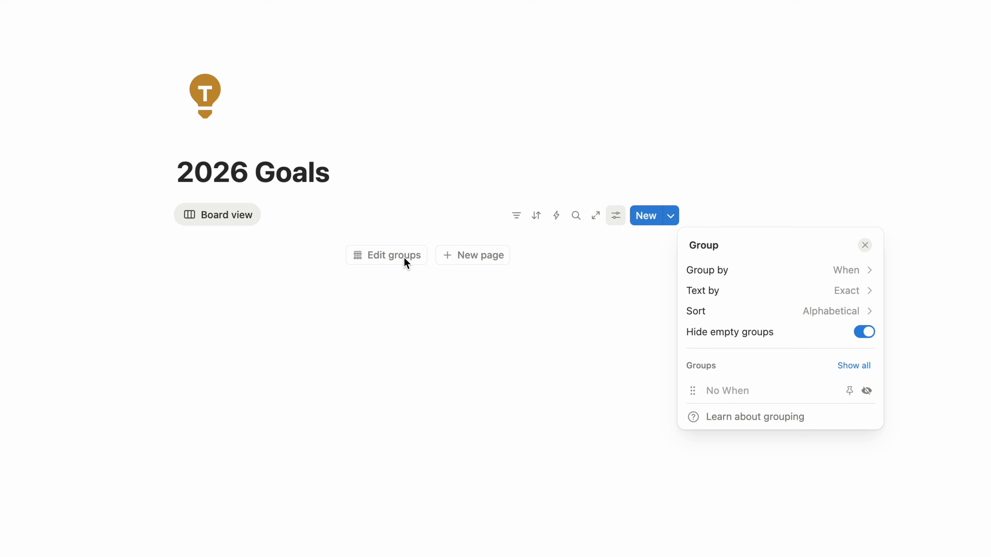
pyautogui.click(859, 334)
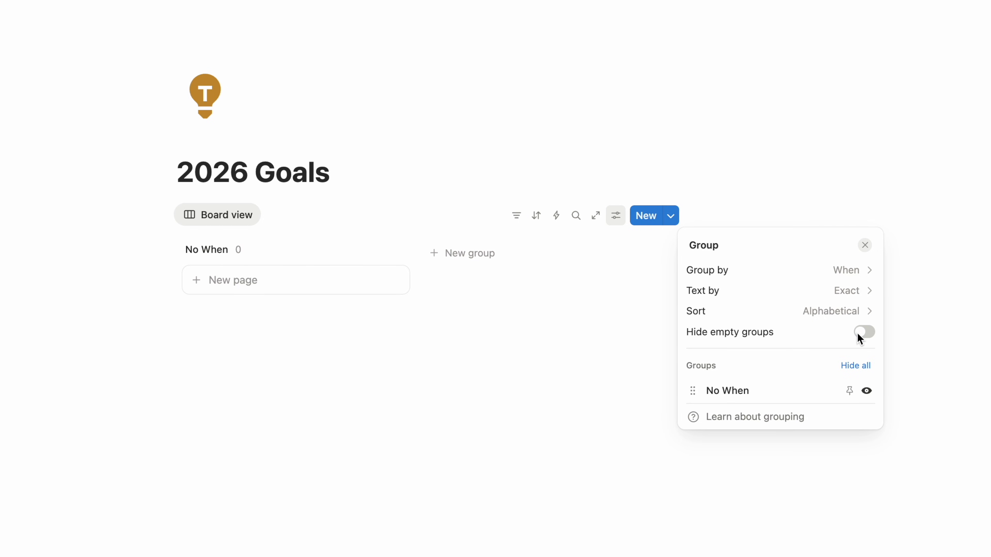
pyautogui.click(563, 329)
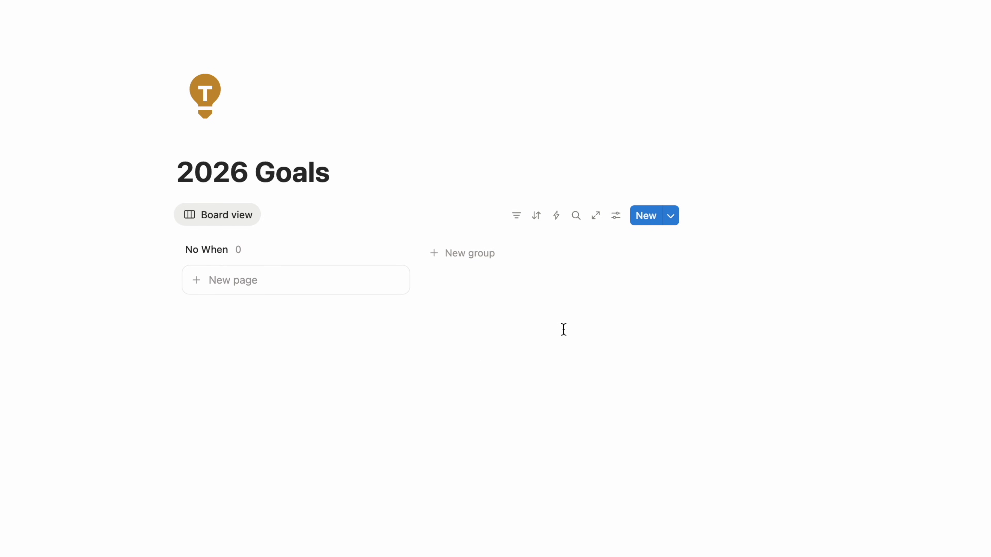
# Add Q1 (JAN-MAR) and Q2 groups, correcting the Q2 name to Q2 (APR-JUN).
pyautogui.click(467, 255)
pyautogui.write('Q1 (JAN-MAR')
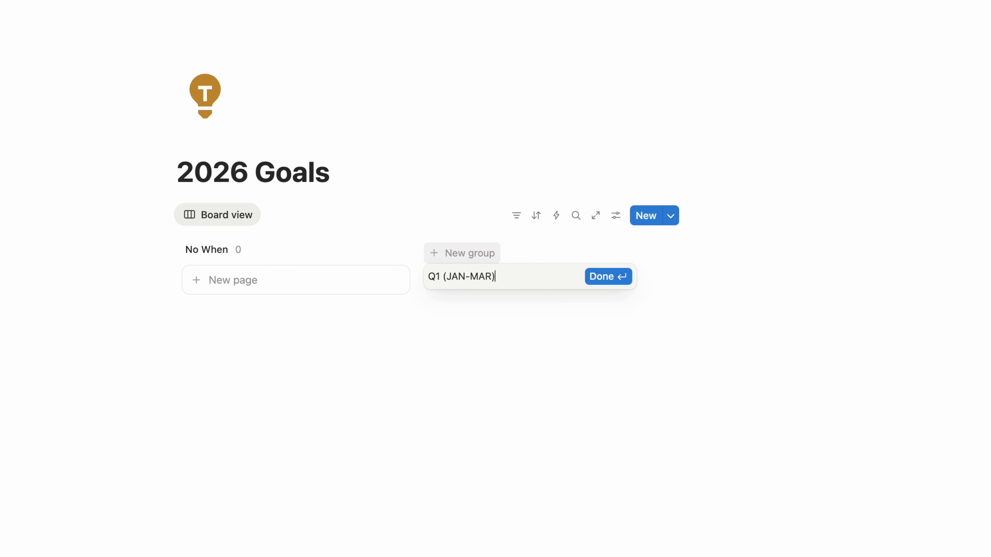
pyautogui.press('Return')
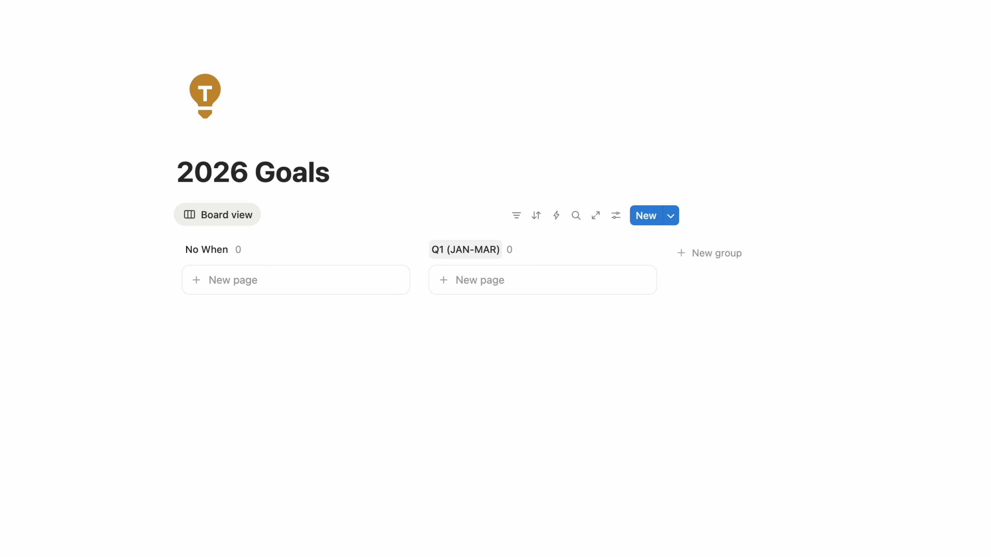
pyautogui.click(693, 255)
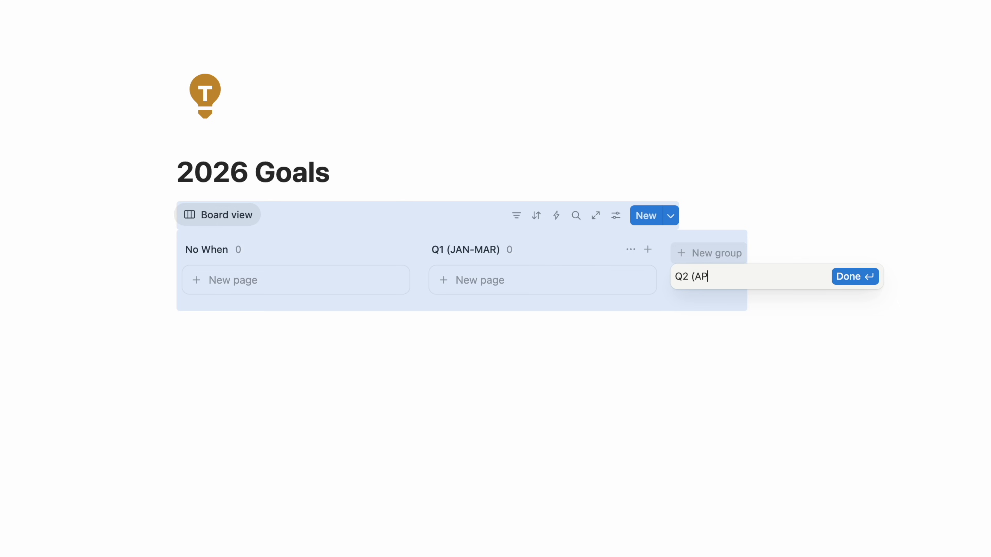
pyautogui.press('Return')
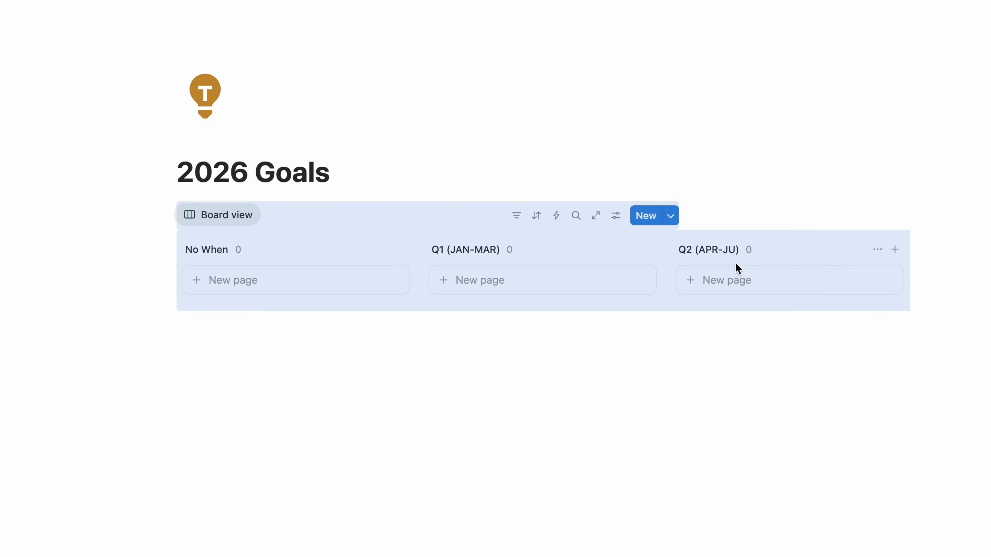
pyautogui.click(730, 251)
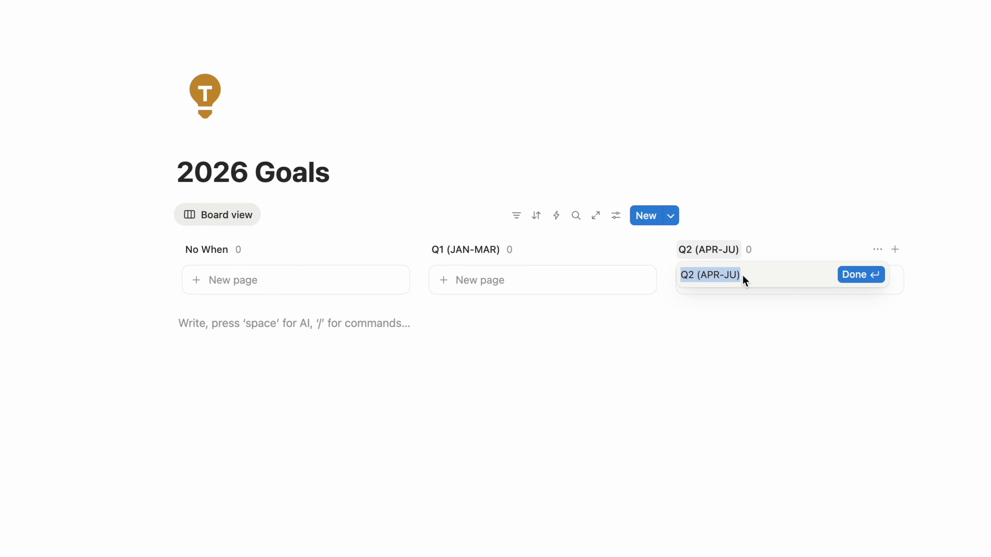
pyautogui.press('Left')
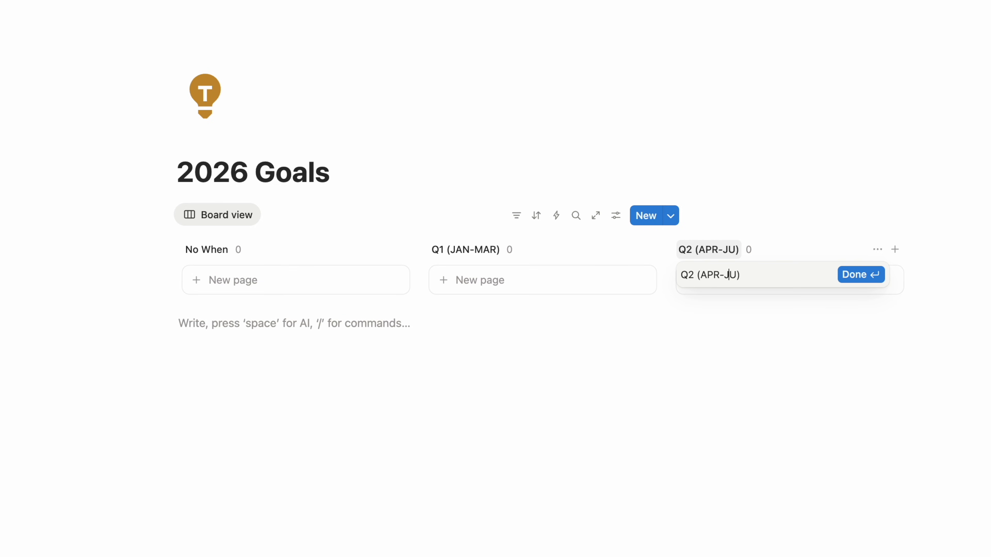
pyautogui.write('N')
pyautogui.press('Return')
pyautogui.hscroll(8, 796, 280)
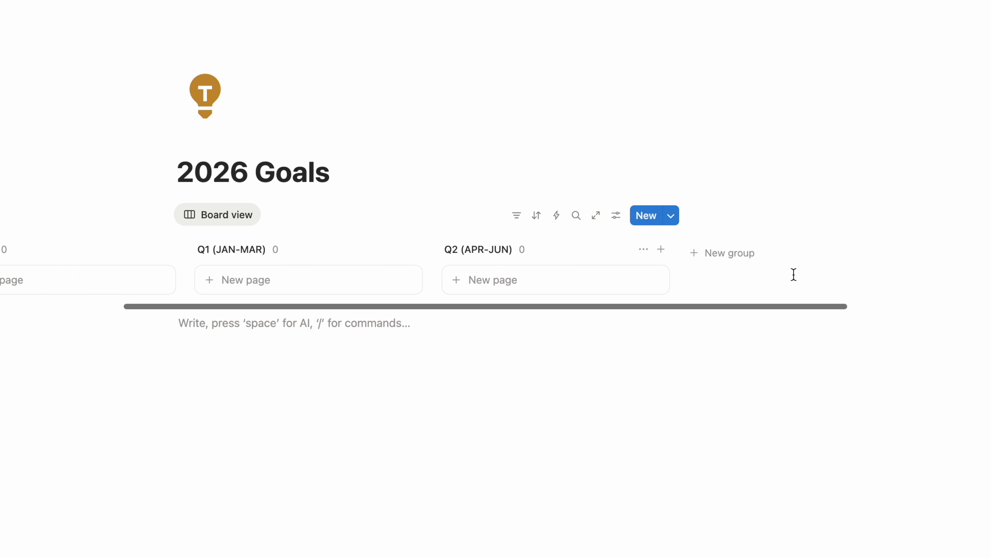
# Add the Q3 (JUL-SEP) and Q4 (OCT-DEC) group columns.
pyautogui.click(658, 258)
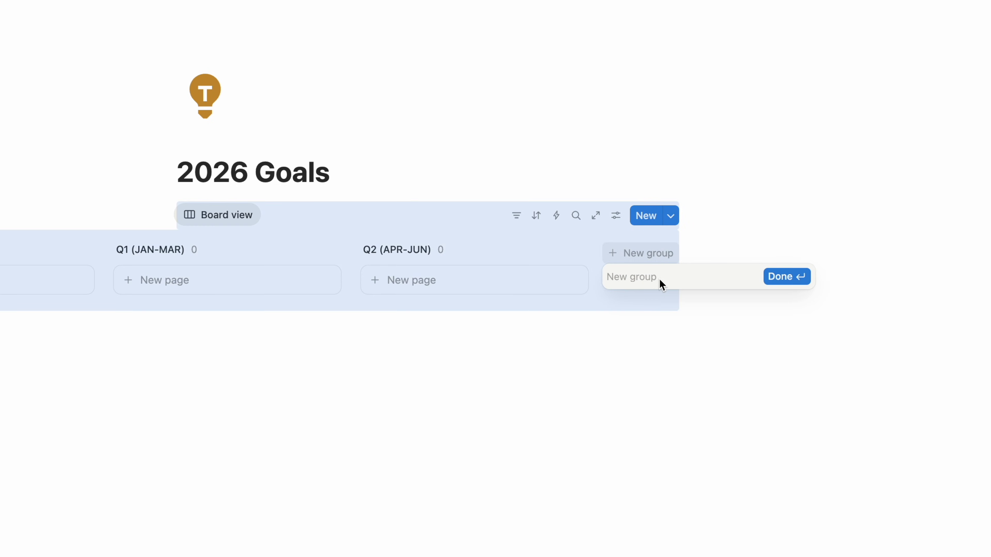
pyautogui.click(664, 369)
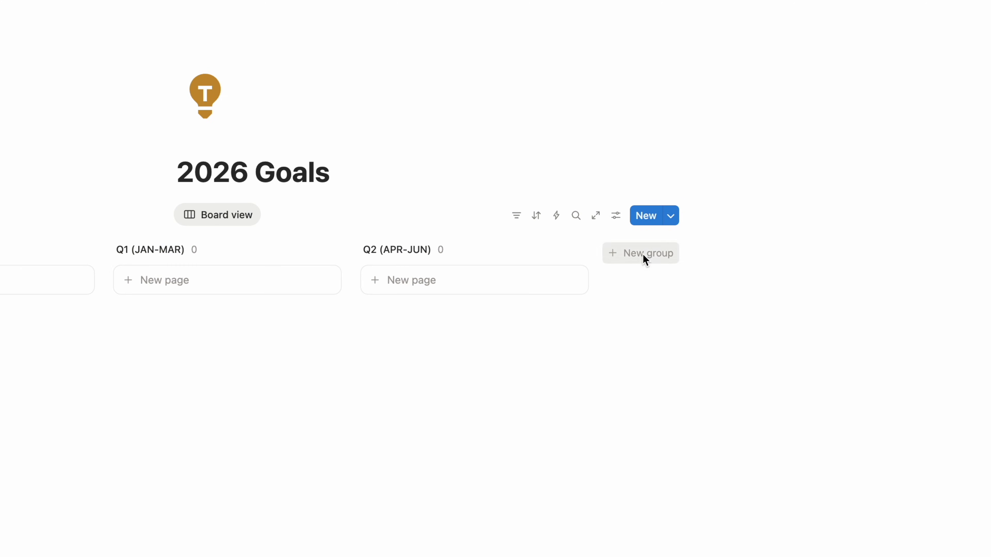
pyautogui.click(645, 256)
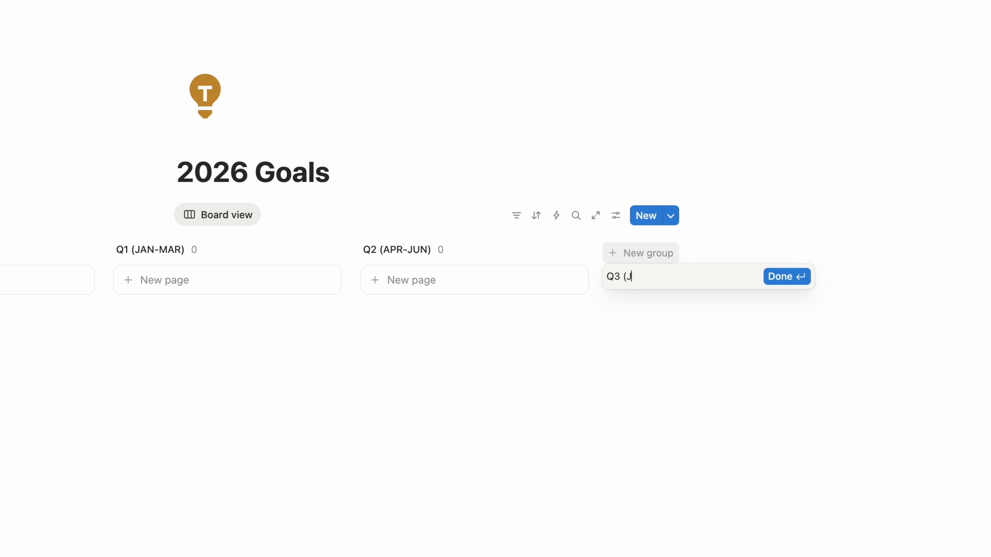
pyautogui.press('Return')
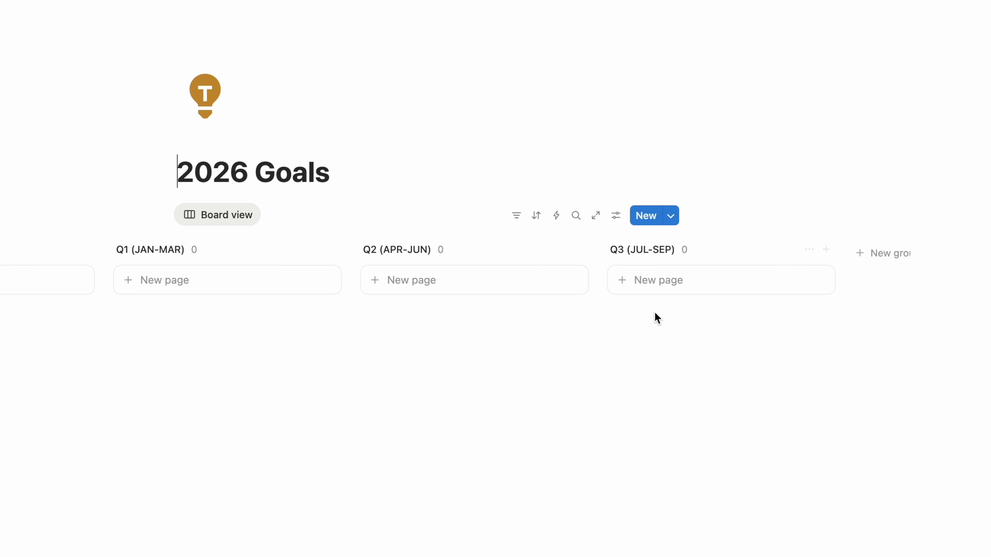
pyautogui.hscroll(3, 695, 295)
pyautogui.click(782, 254)
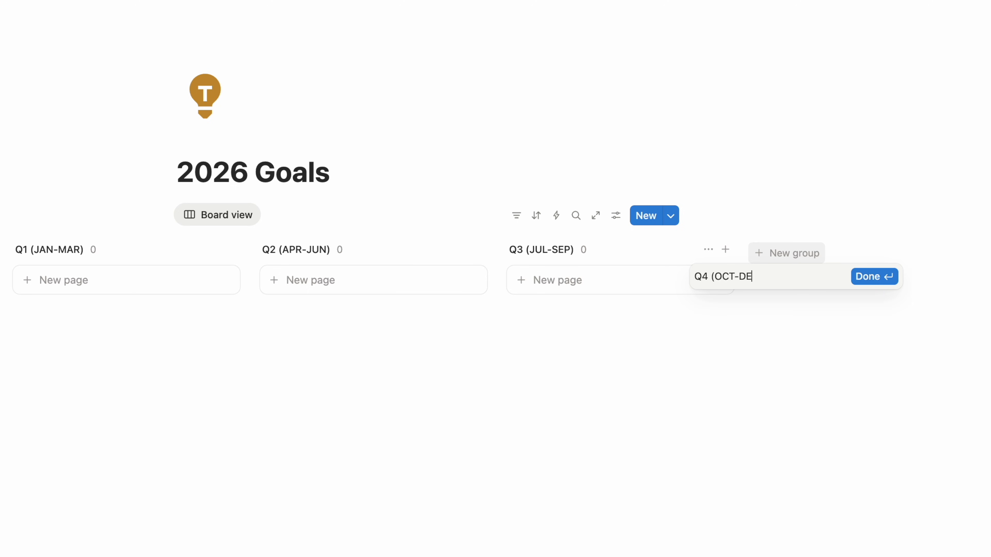
pyautogui.write('Q4 (OCT-DEC)')
pyautogui.press('Return')
pyautogui.hscroll(-6, 699, 248)
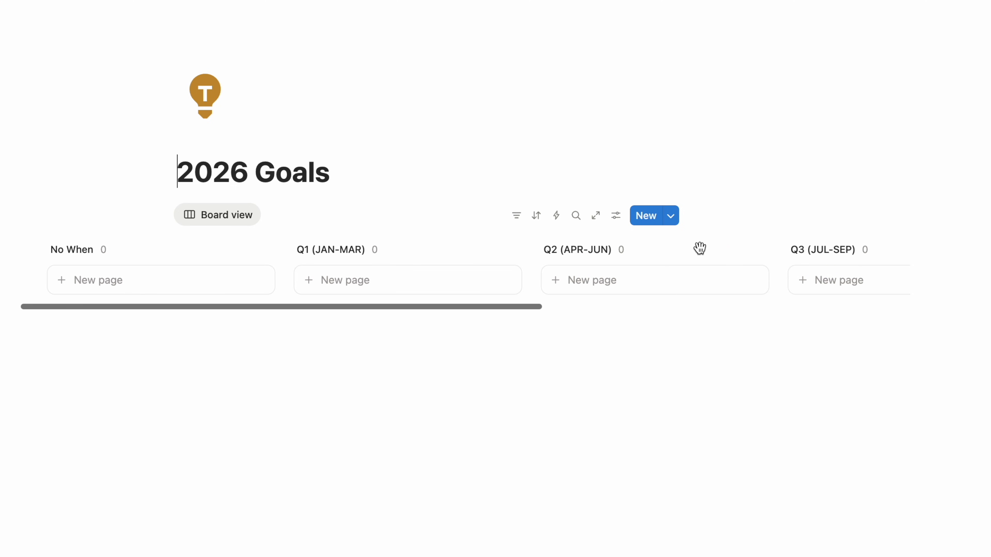
pyautogui.click(616, 216)
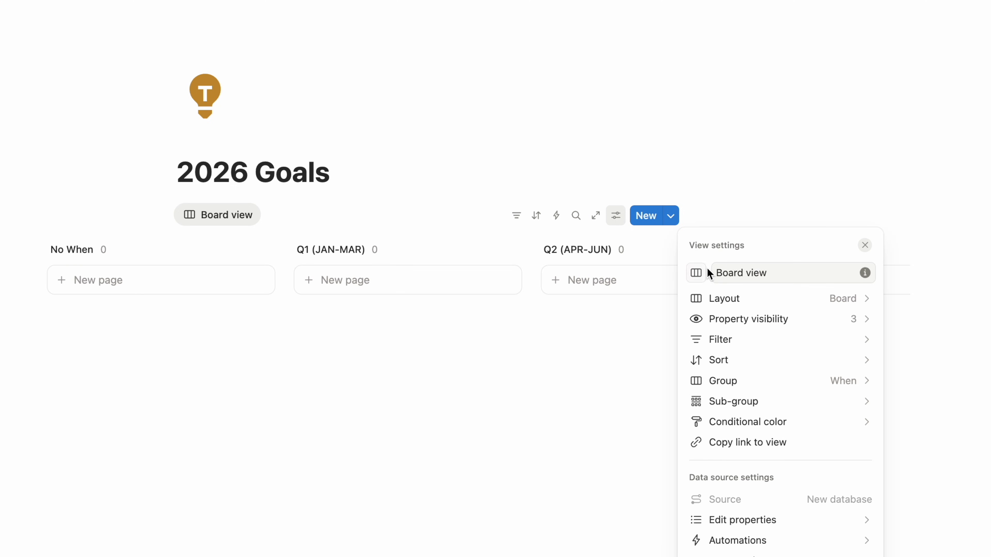
pyautogui.click(740, 291)
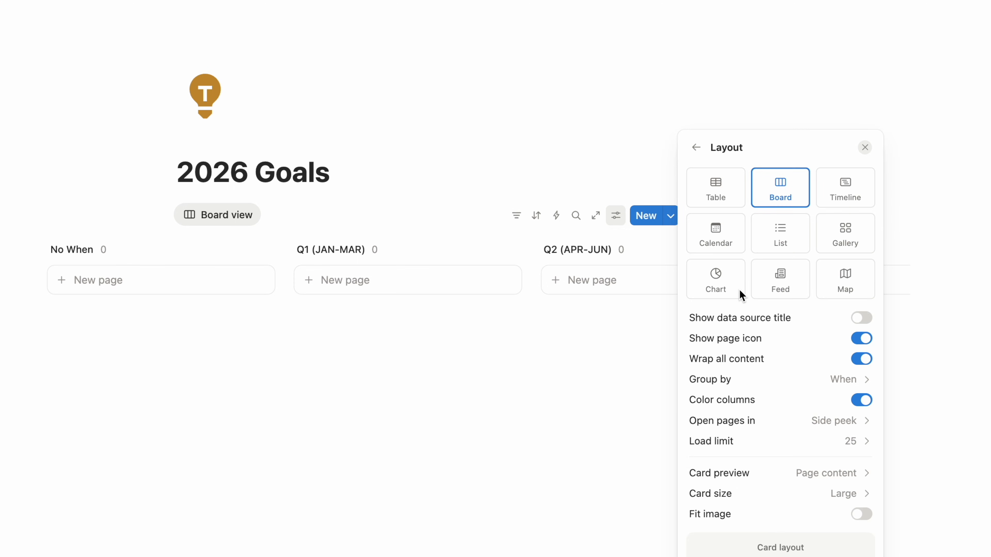
pyautogui.click(697, 147)
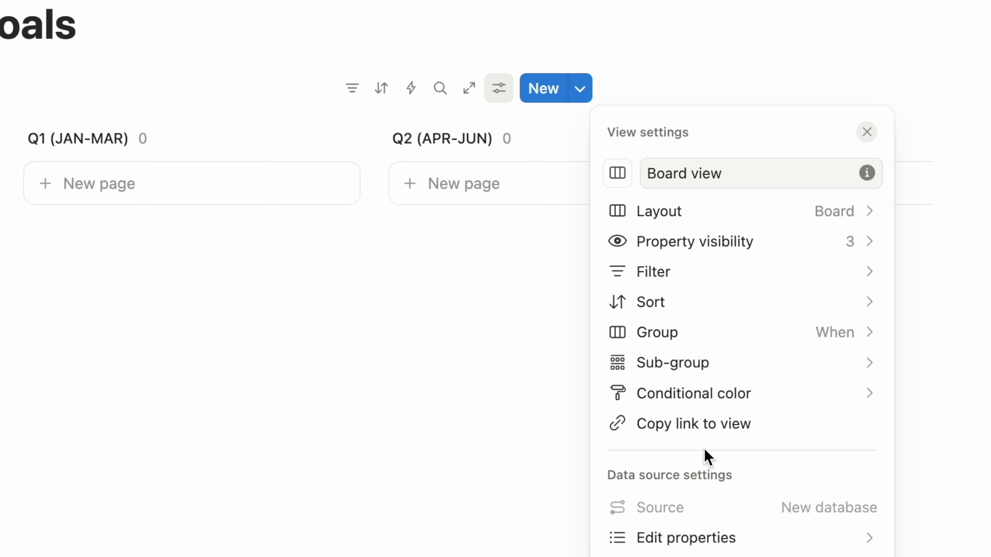
pyautogui.click(686, 334)
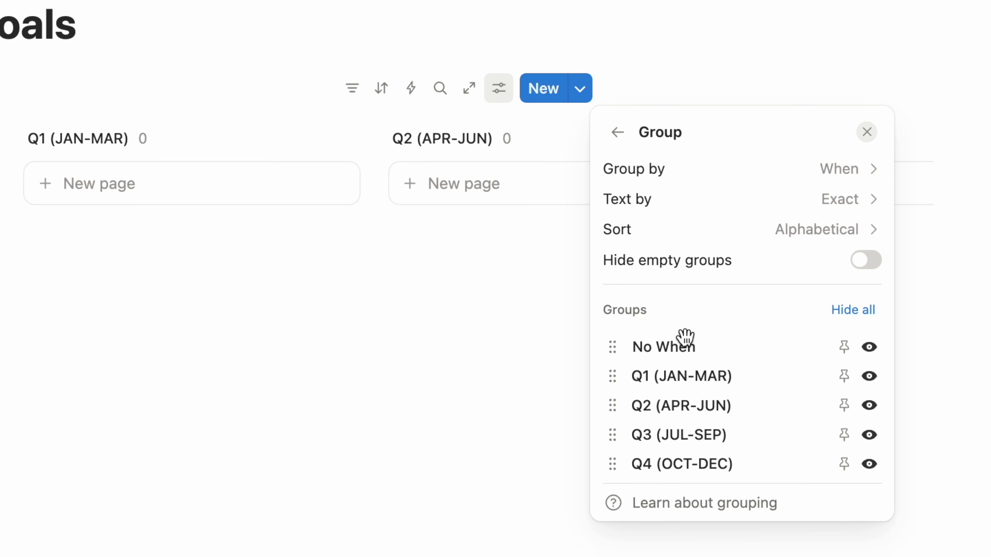
pyautogui.click(867, 261)
pyautogui.click(867, 260)
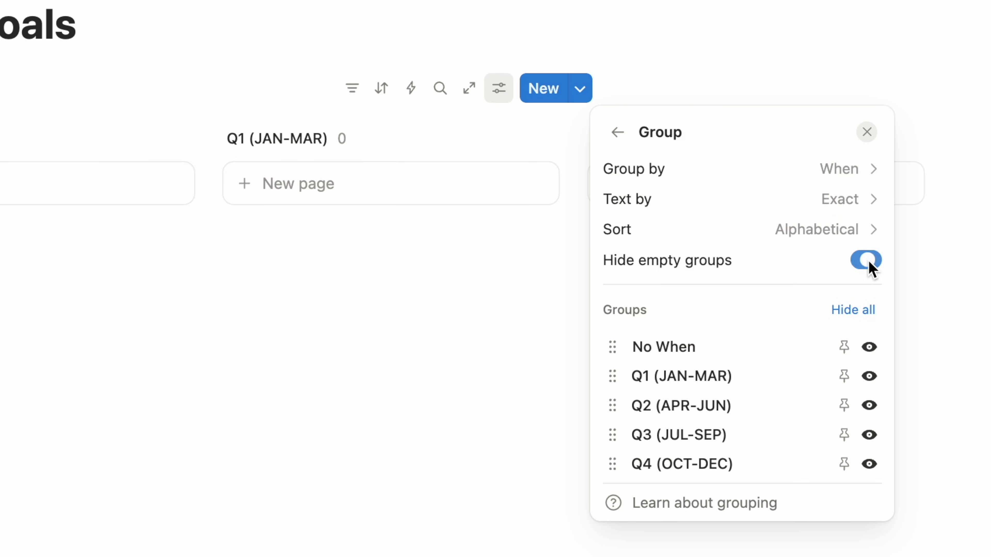
pyautogui.click(360, 435)
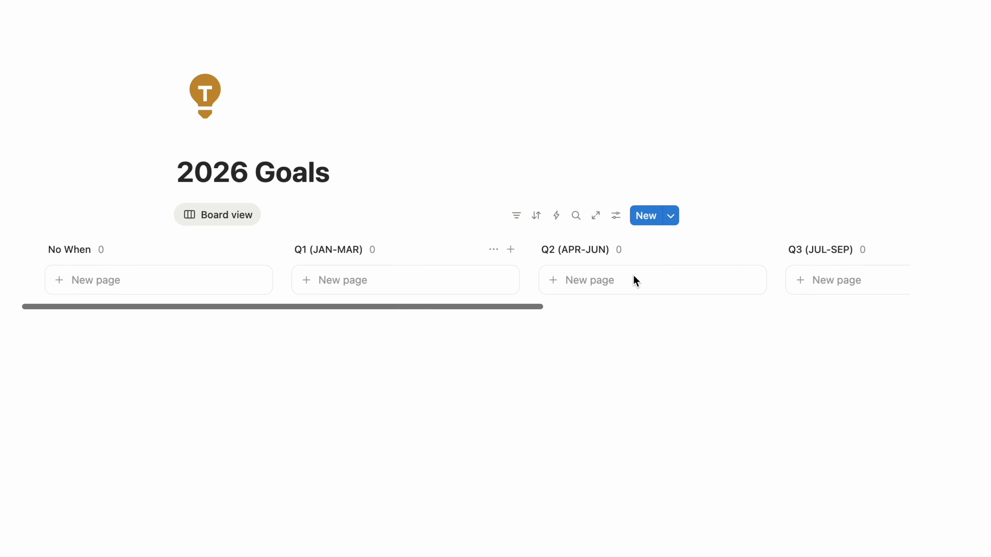
pyautogui.hscroll(5, 524, 177)
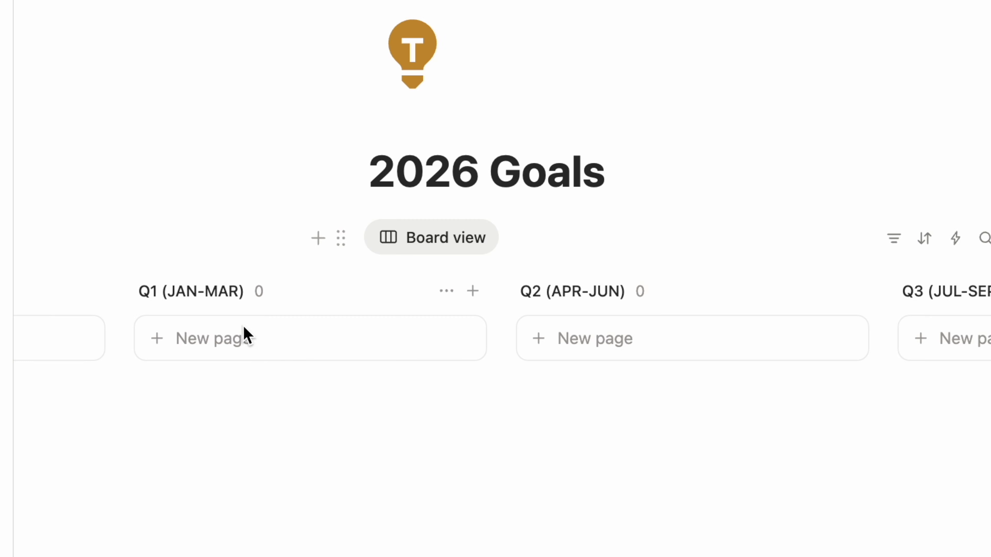
# Create a Writing Q1 card in Q1 with a pencil icon.
pyautogui.click(244, 335)
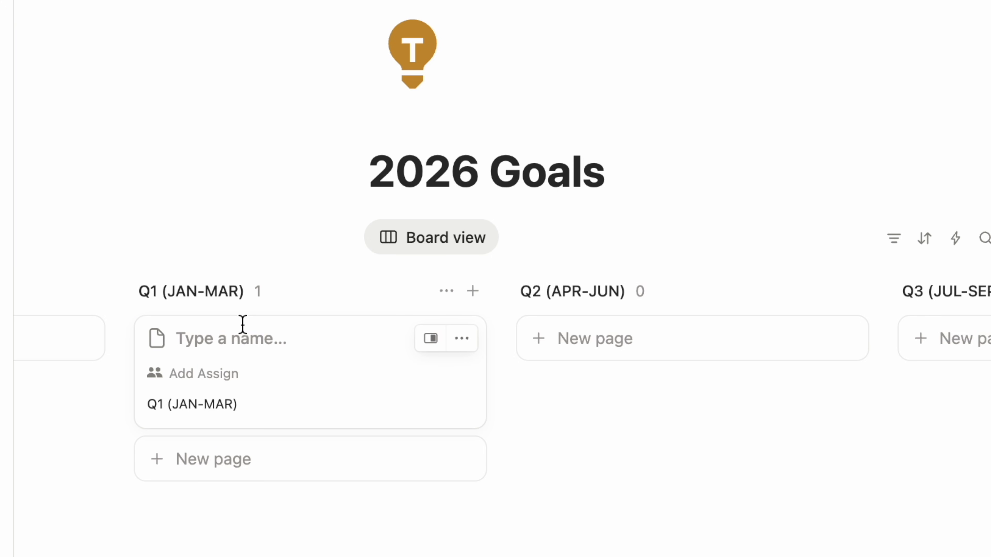
pyautogui.write('Writing')
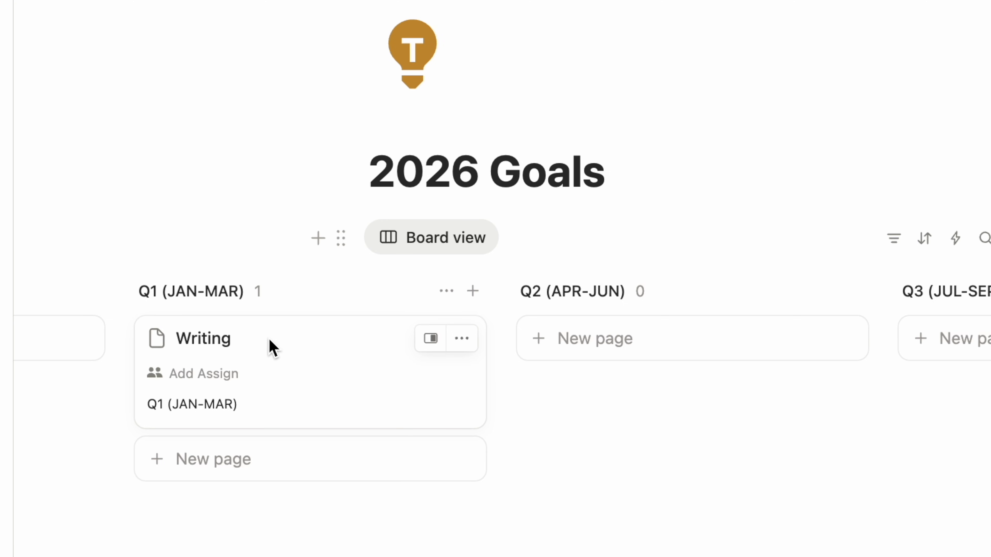
pyautogui.write(' Q1')
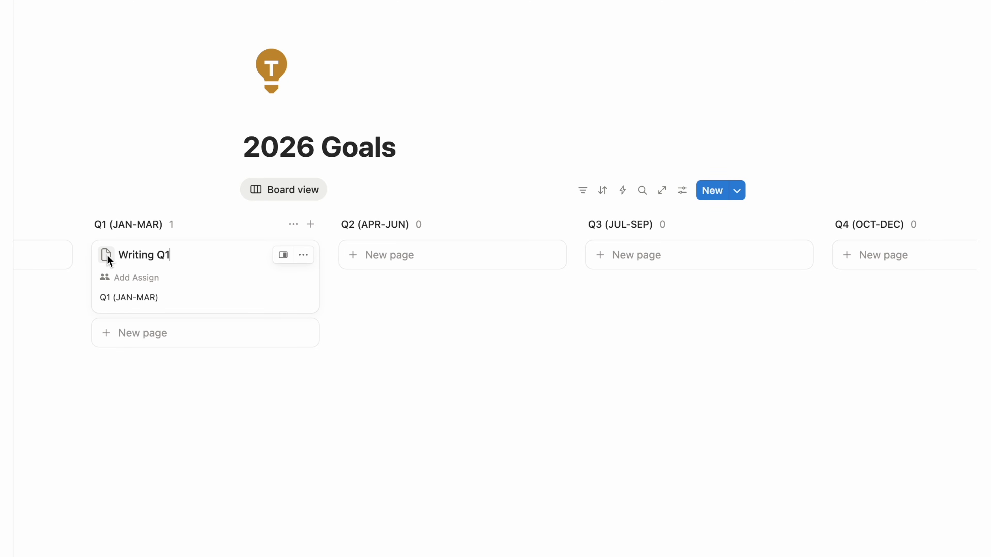
pyautogui.click(109, 259)
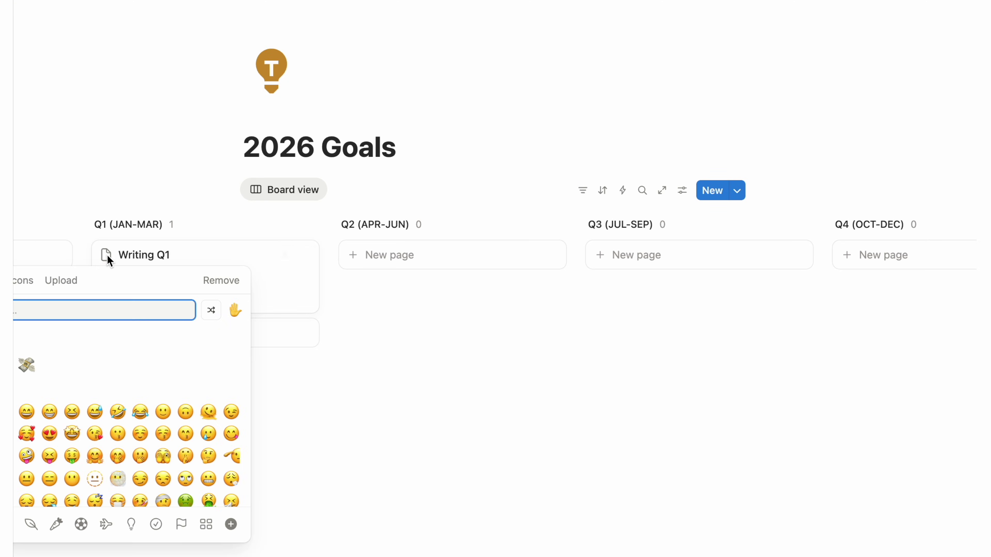
pyautogui.click(26, 282)
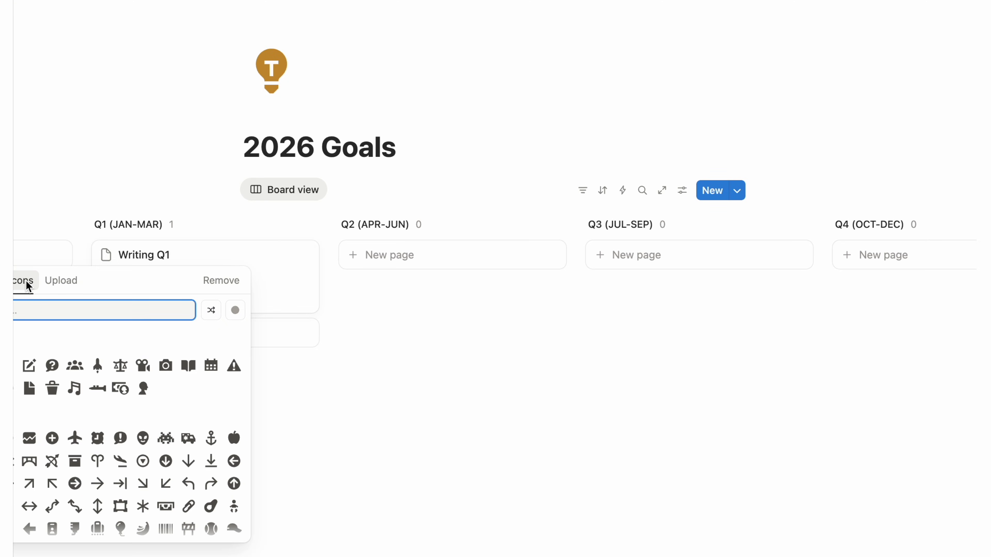
pyautogui.write('pencil')
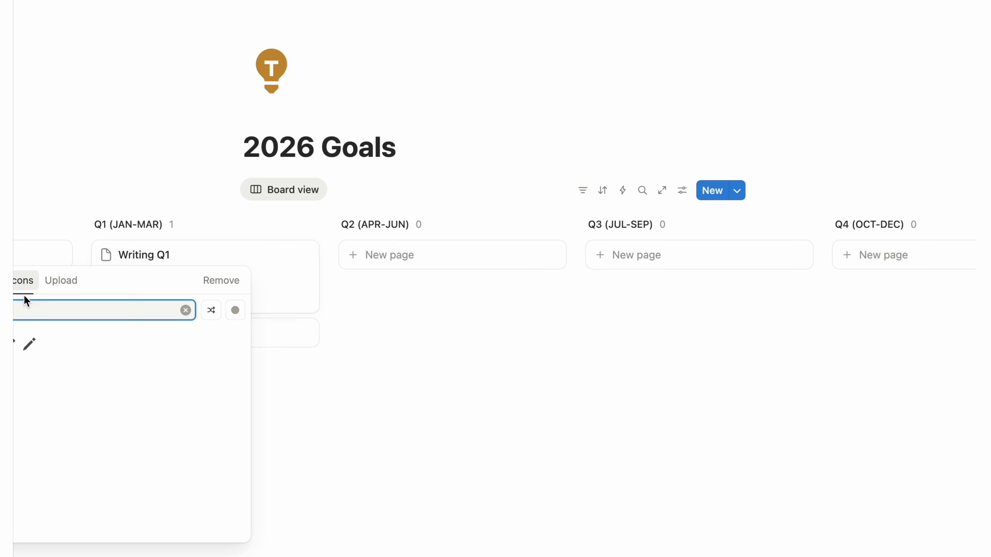
pyautogui.moveTo(34, 344)
pyautogui.click(33, 372)
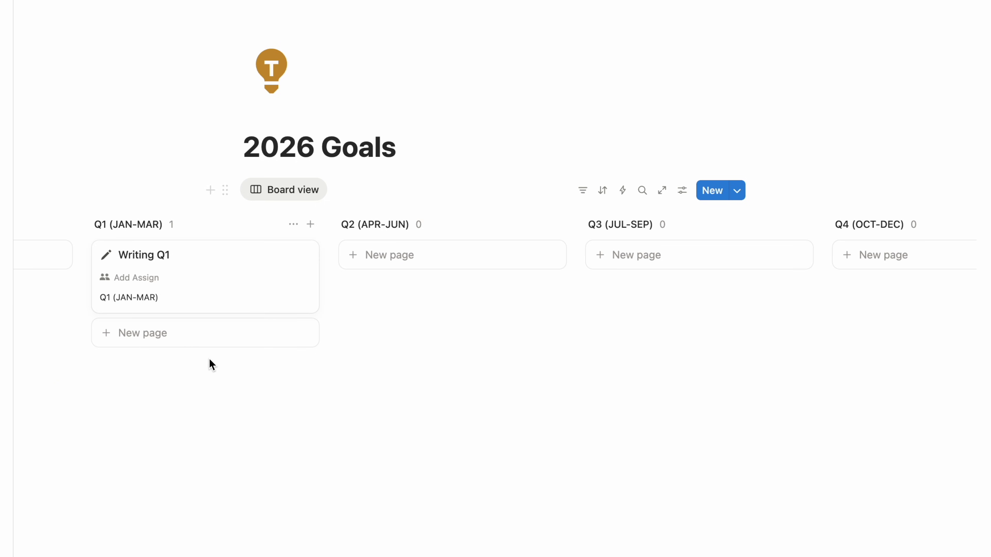
pyautogui.click(211, 365)
pyautogui.click(211, 410)
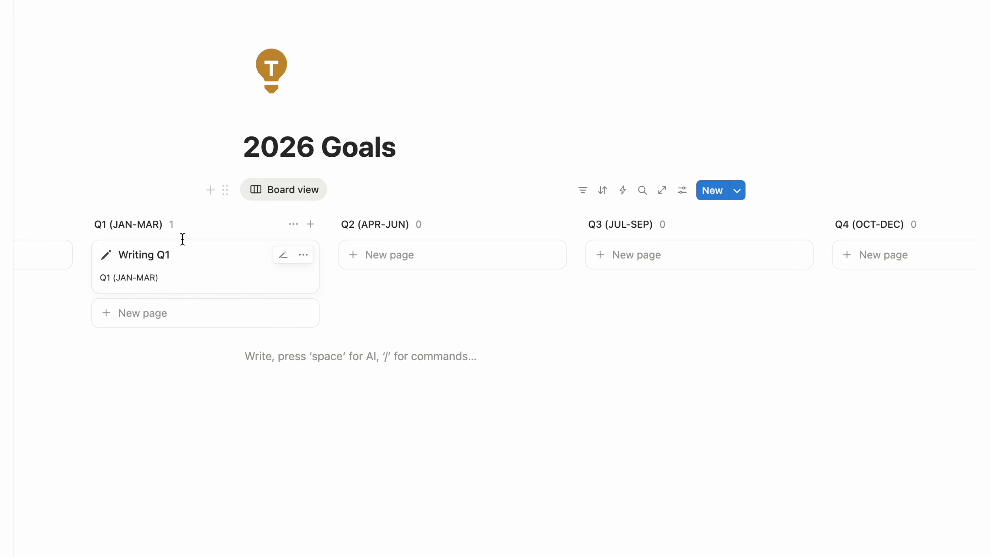
# Duplicate the Writing Q1 card and move copies into the Q2, Q3 and Q4 columns.
pyautogui.hscroll(-6, 182, 239)
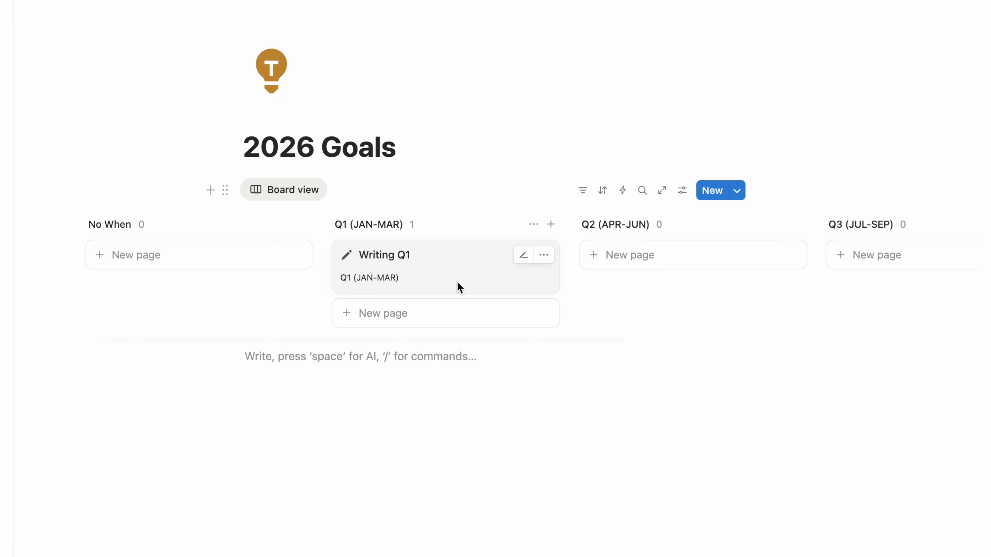
pyautogui.click(544, 256)
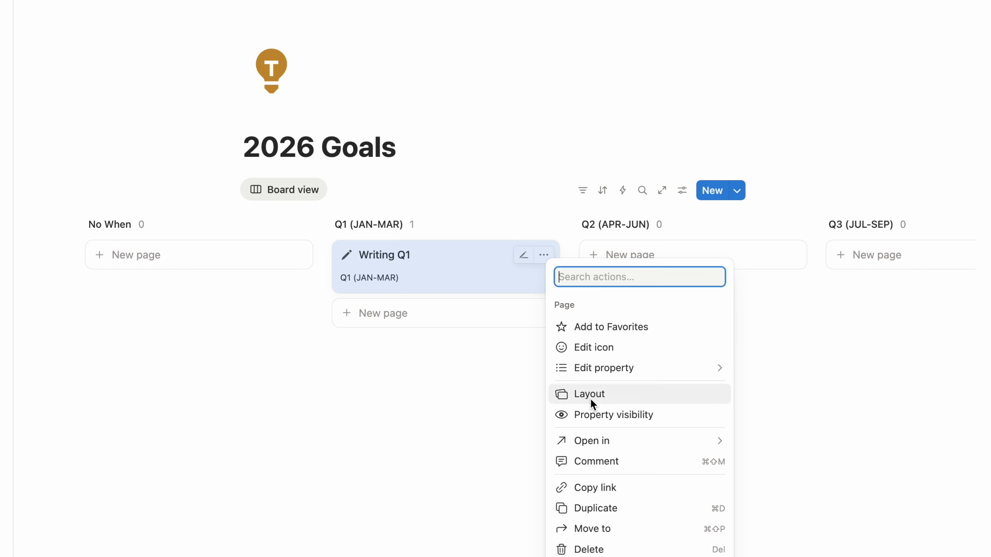
pyautogui.click(596, 507)
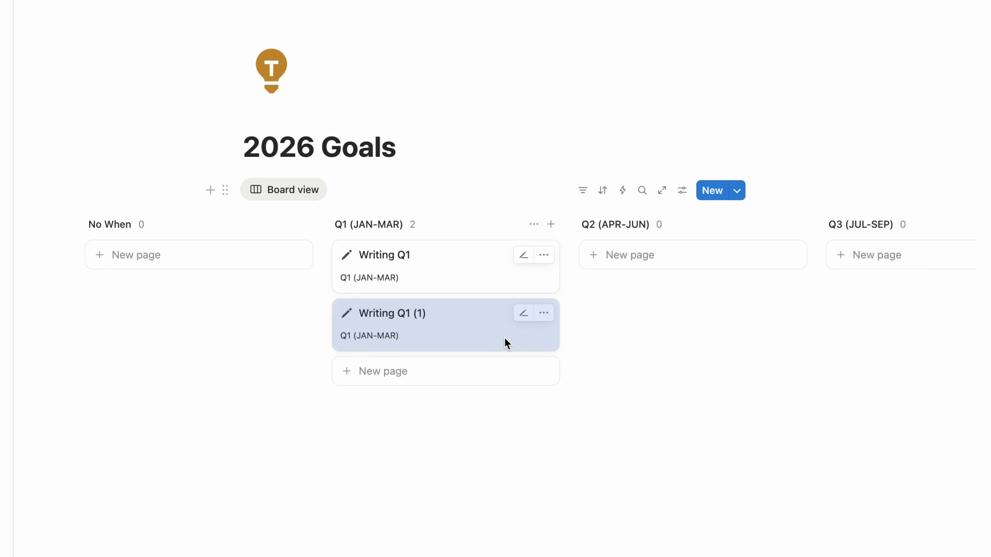
pyautogui.moveTo(506, 344); pyautogui.dragTo(590, 290)
pyautogui.hscroll(5, 590, 290)
pyautogui.click(614, 273)
pyautogui.click(655, 504)
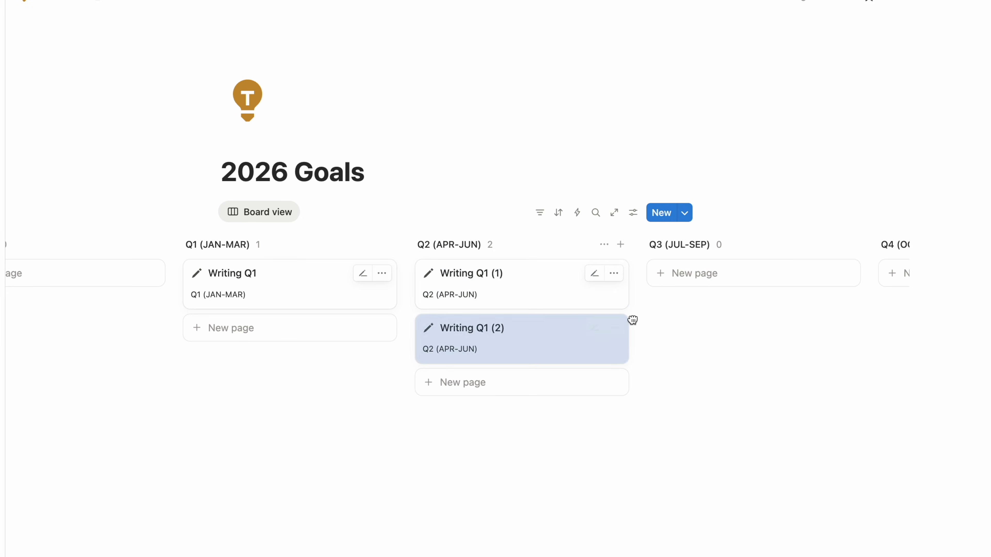
pyautogui.moveTo(632, 320); pyautogui.dragTo(663, 276)
pyautogui.hscroll(3, 664, 277)
pyautogui.click(664, 276)
pyautogui.click(702, 424)
pyautogui.moveTo(621, 312); pyautogui.dragTo(741, 275)
# Rename the copies to Writing Q2, Writing Q3 and Writing Q4.
pyautogui.click(325, 283)
pyautogui.click(458, 81)
pyautogui.hotkey('shift', 'Left')
pyautogui.hotkey('shift', 'Left')
pyautogui.hotkey('shift', 'Left')
pyautogui.hotkey('shift', 'Left')
pyautogui.hotkey('shift', 'Left')
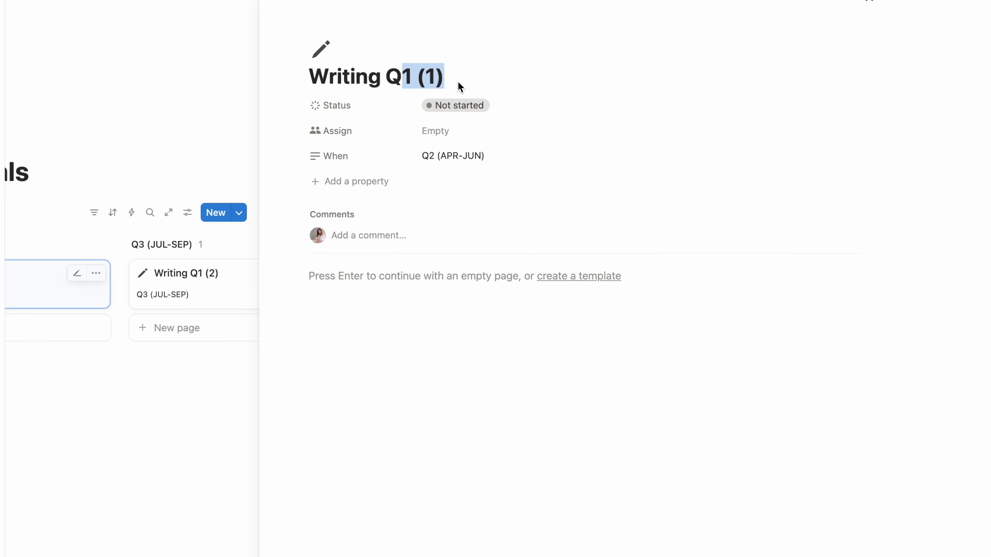
pyautogui.write('2')
pyautogui.press('Escape')
pyautogui.click(839, 272)
pyautogui.press('Escape')
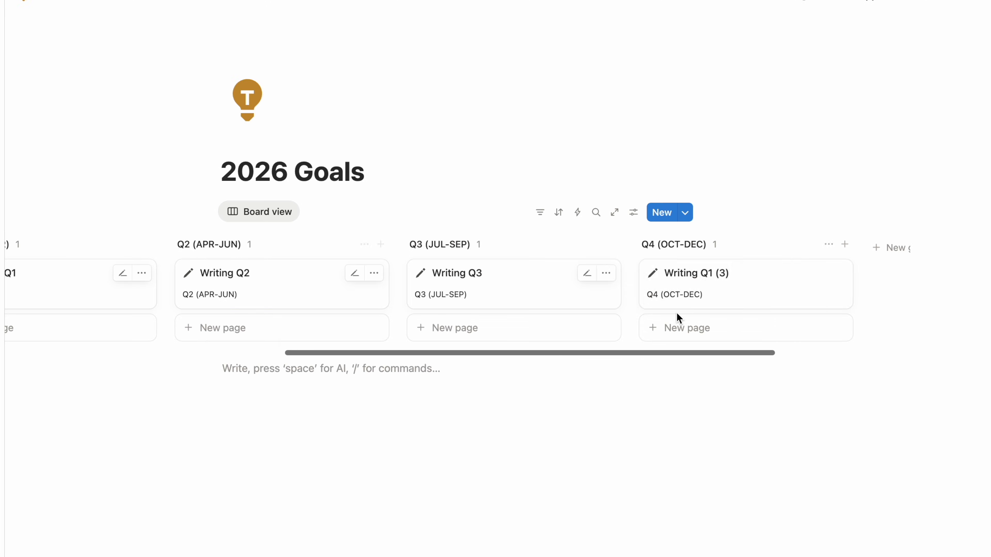
pyautogui.click(676, 296)
pyautogui.hotkey('shift', 'Left')
pyautogui.hotkey('shift', 'Left')
pyautogui.hotkey('shift', 'Left')
pyautogui.hotkey('shift', 'Left')
pyautogui.hotkey('shift', 'Left')
pyautogui.write('4')
pyautogui.press('Escape')
pyautogui.hscroll(5, 335, 296)
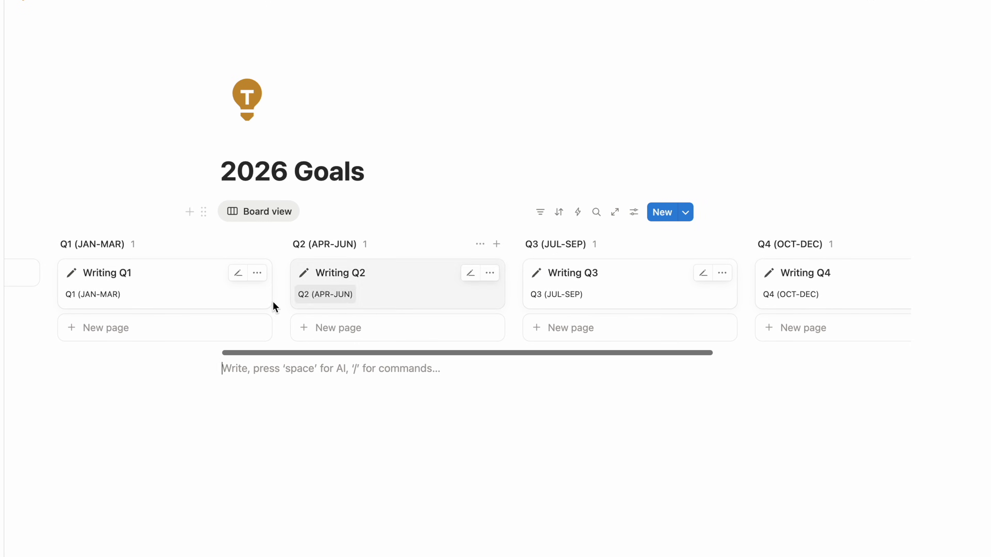
# Create a Social Media Q1 card in Q1 with a camera icon.
pyautogui.click(102, 334)
pyautogui.write('Social Media')
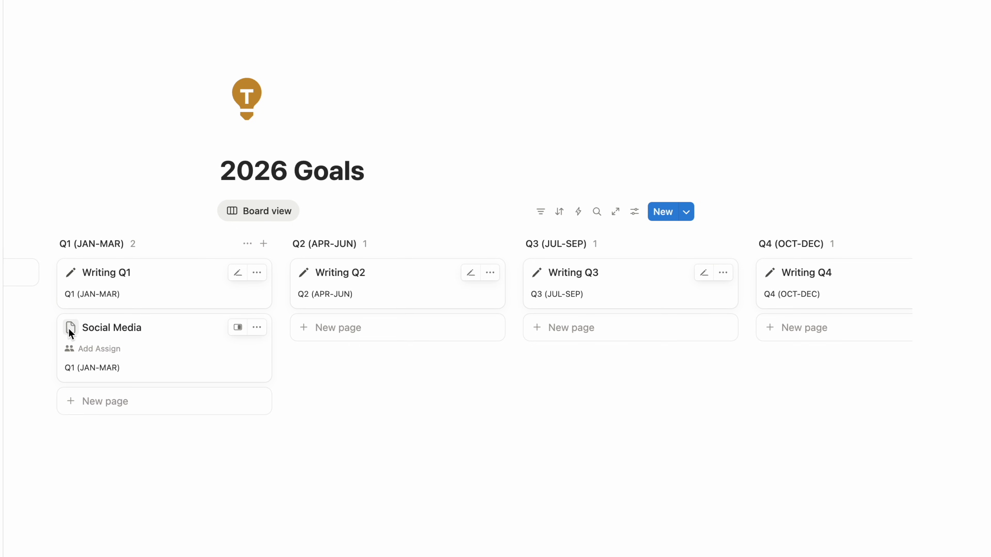
pyautogui.click(71, 332)
pyautogui.click(106, 347)
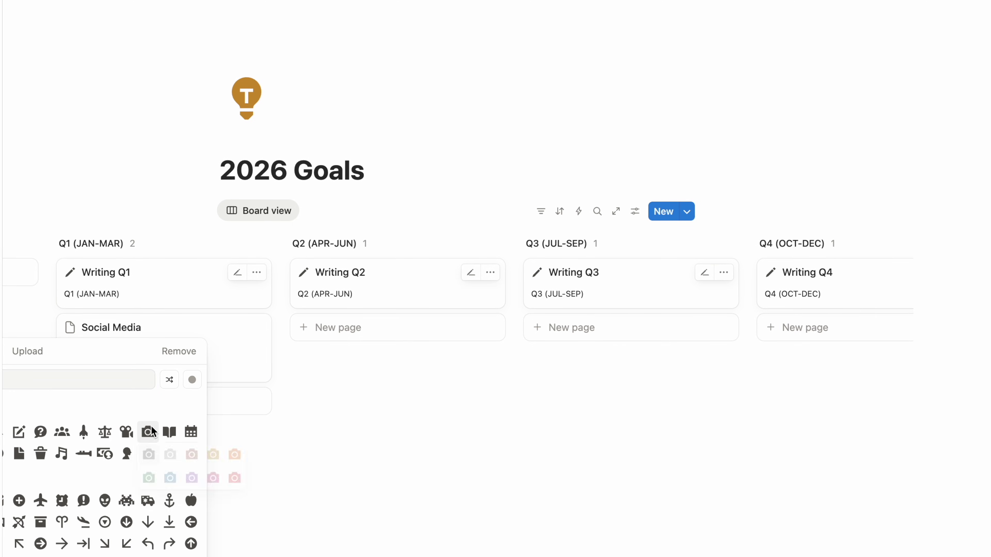
pyautogui.click(156, 477)
pyautogui.rightClick(151, 326)
pyautogui.press('Escape')
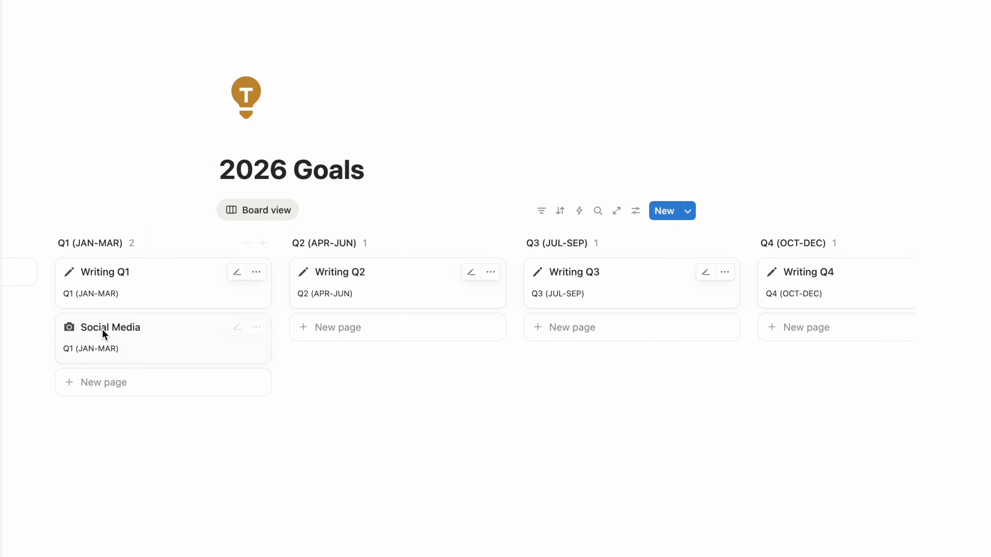
pyautogui.click(104, 335)
pyautogui.write('Q1')
pyautogui.click(221, 464)
# Duplicate Social Media Q1 into the Q2, Q3 and Q4 columns.
pyautogui.rightClick(455, 330)
pyautogui.click(495, 232)
pyautogui.moveTo(437, 394); pyautogui.dragTo(661, 339)
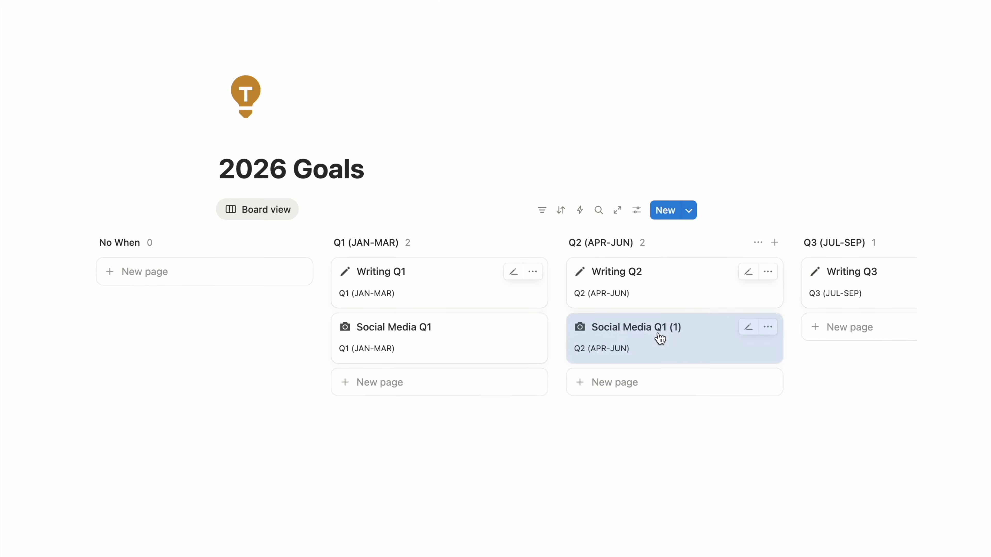
pyautogui.hscroll(6, 660, 339)
pyautogui.rightClick(476, 344)
pyautogui.click(535, 266)
pyautogui.moveTo(515, 384); pyautogui.dragTo(624, 343)
pyautogui.rightClick(562, 332)
pyautogui.click(564, 255)
pyautogui.moveTo(564, 383); pyautogui.dragTo(642, 394)
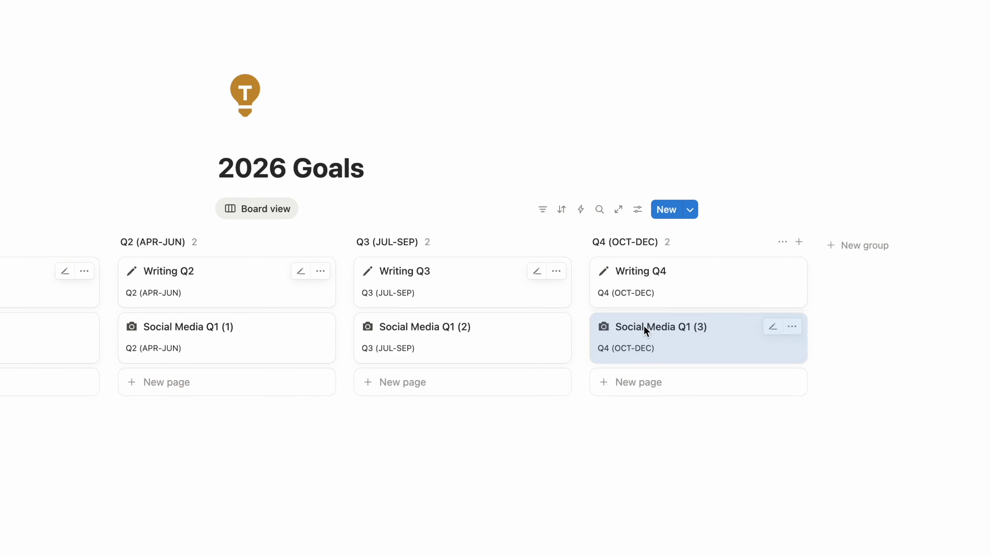
# Rename the copies to Social Media Q2, Social Media Q3 and Social Media Q4.
pyautogui.click(221, 325)
pyautogui.write('2')
pyautogui.moveTo(451, 79); pyautogui.dragTo(582, 73)
pyautogui.click(225, 438)
pyautogui.click(817, 336)
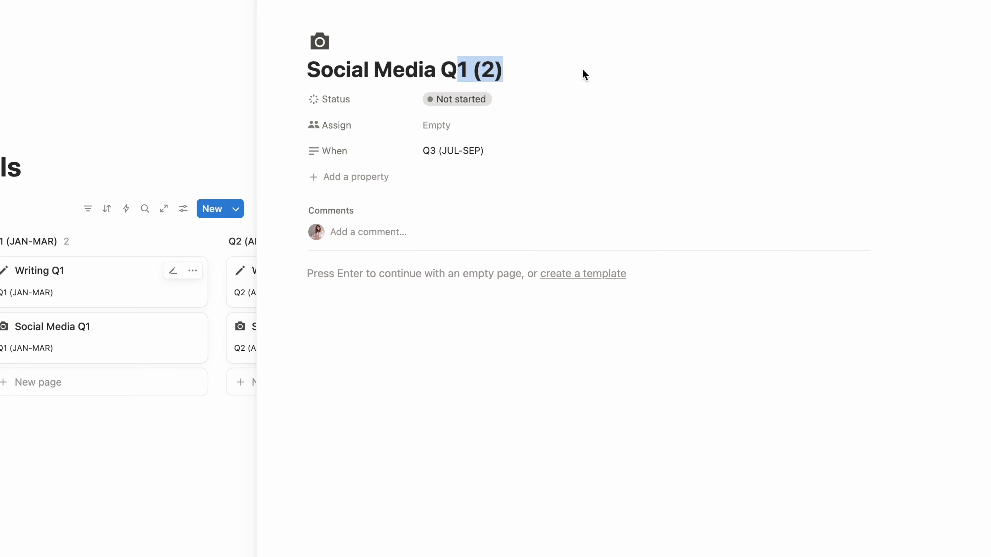
pyautogui.write('3')
pyautogui.press('Escape')
pyautogui.hscroll(5, 522, 273)
pyautogui.click(870, 336)
pyautogui.press('BackSpace')
pyautogui.press('BackSpace')
pyautogui.press('BackSpace')
pyautogui.press('BackSpace')
pyautogui.press('BackSpace')
pyautogui.press('BackSpace')
pyautogui.write('Q4')
pyautogui.click(199, 436)
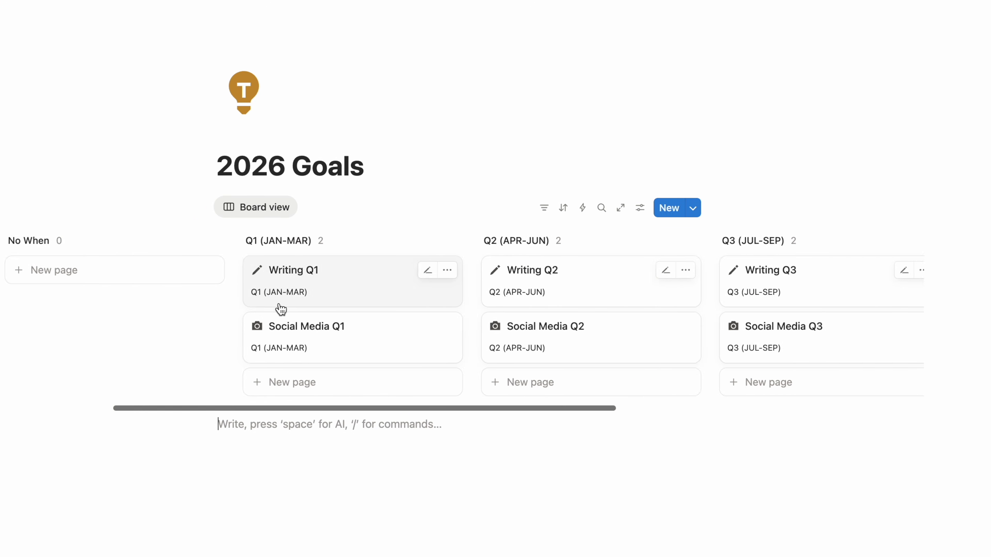
pyautogui.hscroll(2, 570, 243)
pyautogui.hscroll(2, 571, 243)
# Turn on Hide empty groups to remove No When, then add a Home & Family card in Q1.
pyautogui.click(642, 208)
pyautogui.click(733, 365)
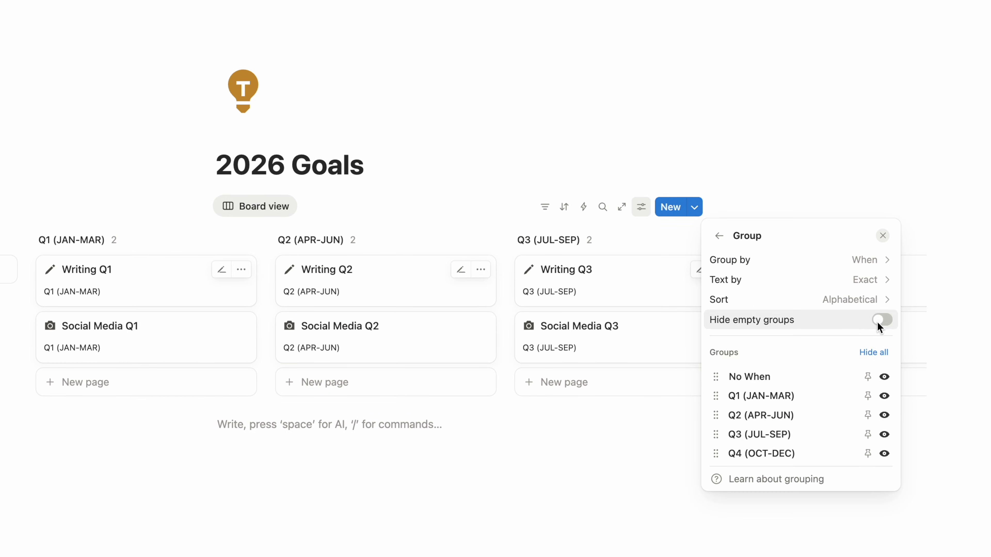
pyautogui.click(880, 320)
pyautogui.click(470, 400)
pyautogui.hscroll(-10, 470, 400)
pyautogui.hscroll(4, 487, 380)
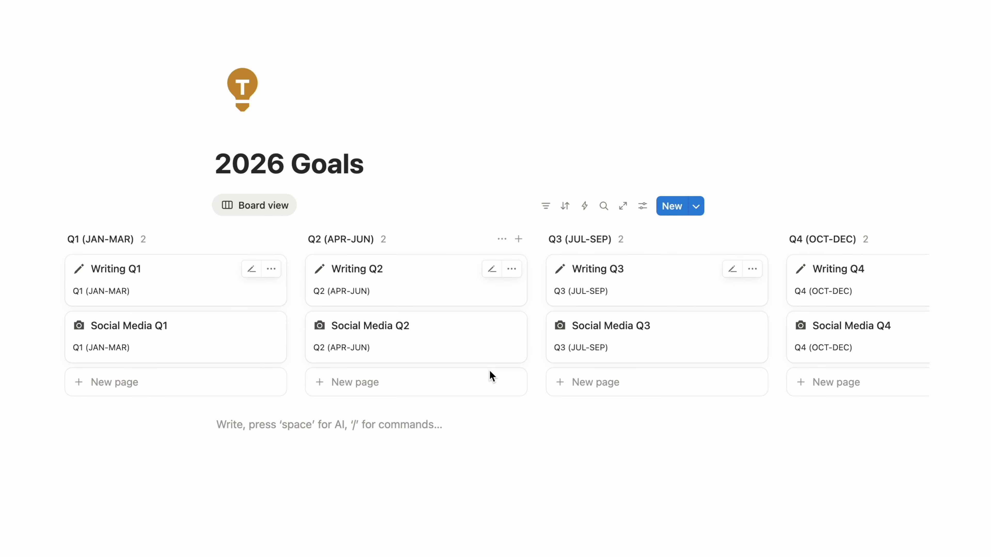
pyautogui.click(184, 385)
# Title the card 'Home & Family Q1' and give it a dark person icon.
pyautogui.write('Home & Family Q1')
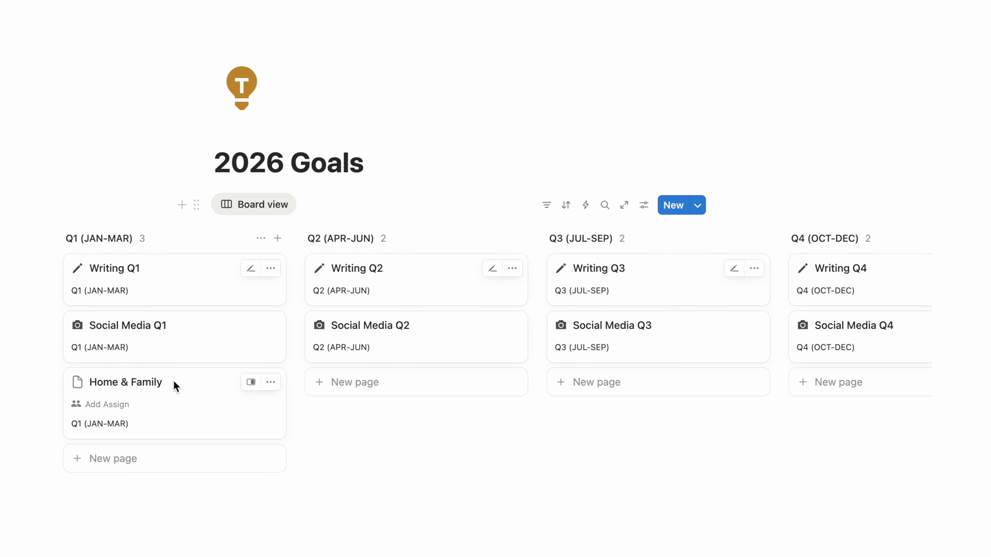
pyautogui.click(76, 382)
pyautogui.click(6, 114)
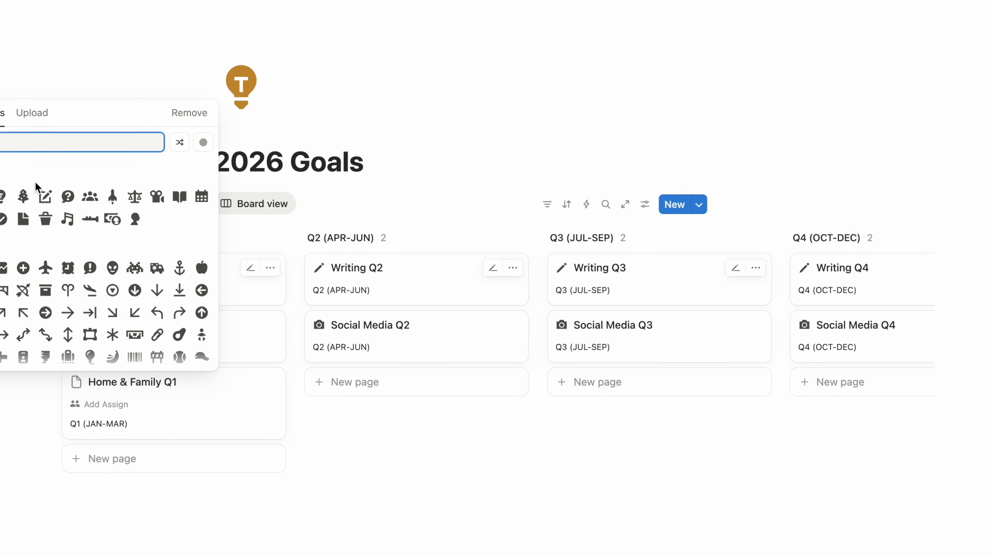
pyautogui.click(137, 217)
# Duplicate Home & Family Q1 three times and place the copies in Q2, Q3 and Q4.
pyautogui.rightClick(230, 390)
pyautogui.click(288, 305)
pyautogui.moveTo(230, 453); pyautogui.dragTo(411, 392)
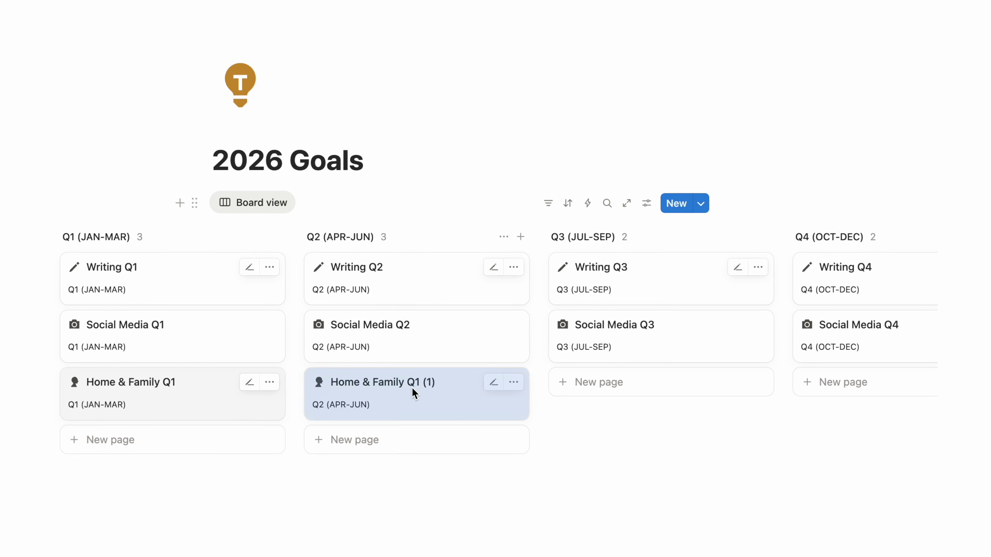
pyautogui.rightClick(411, 392)
pyautogui.click(507, 301)
pyautogui.moveTo(449, 449); pyautogui.dragTo(608, 381)
pyautogui.rightClick(476, 391)
pyautogui.click(562, 326)
pyautogui.moveTo(449, 440); pyautogui.dragTo(663, 391)
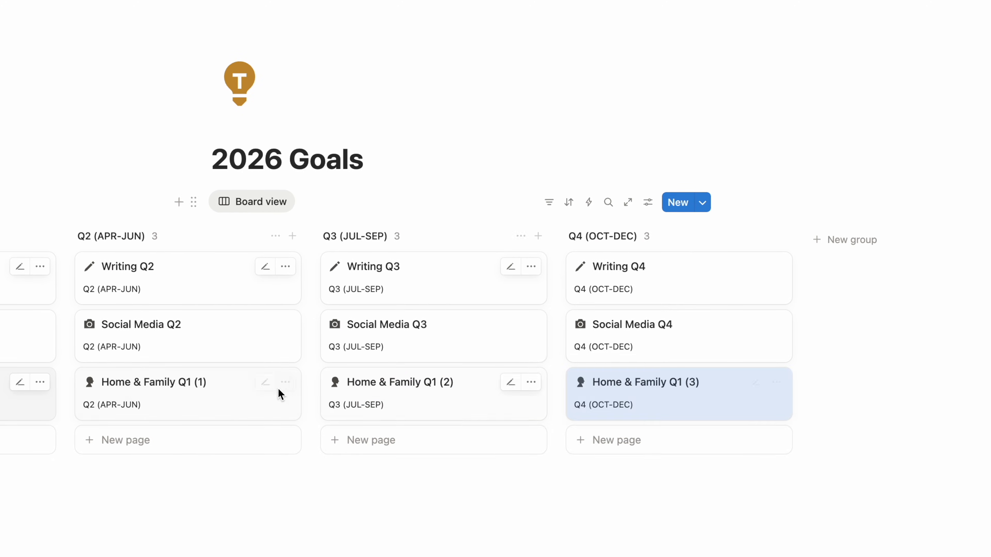
# Retitle the Home & Family copies to end in Q2, Q3 and Q4.
pyautogui.click(279, 392)
pyautogui.hotkey('shift', 'End')
pyautogui.write('2')
pyautogui.press('Escape')
pyautogui.click(785, 381)
pyautogui.click(531, 56)
pyautogui.press('BackSpace')
pyautogui.press('BackSpace')
pyautogui.press('BackSpace')
pyautogui.press('BackSpace')
pyautogui.press('BackSpace')
pyautogui.write('3')
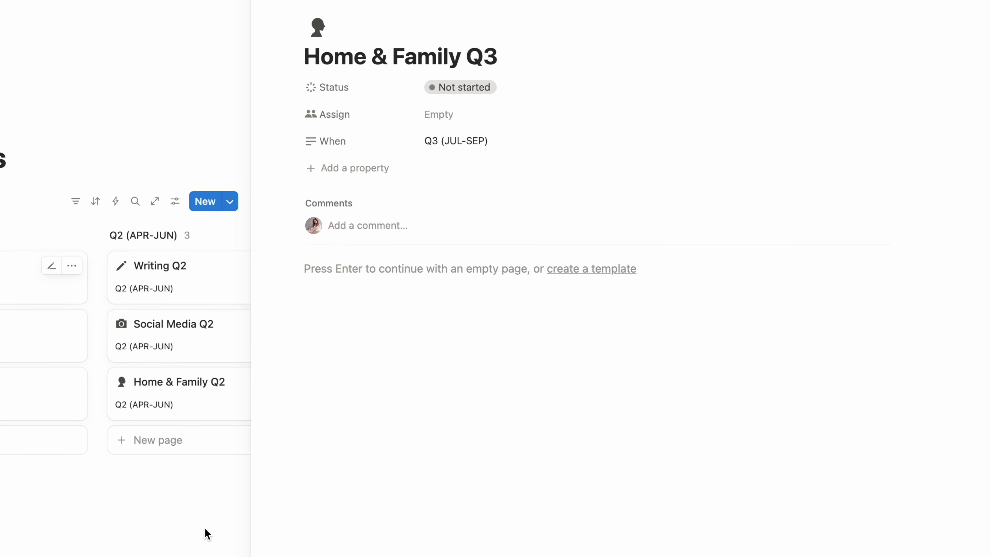
pyautogui.press('Escape')
pyautogui.click(687, 417)
pyautogui.press('BackSpace')
pyautogui.press('BackSpace')
pyautogui.press('BackSpace')
pyautogui.press('BackSpace')
pyautogui.press('BackSpace')
pyautogui.write('4')
pyautogui.press('Escape')
pyautogui.hscroll(3, 476, 291)
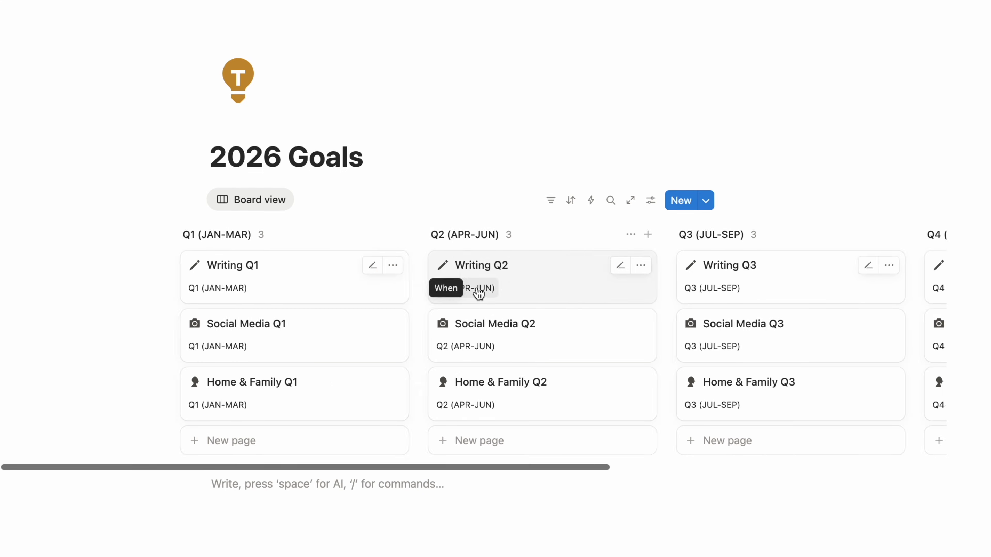
# Add a 'Work Q1' card in Q1 with a briefcase icon.
pyautogui.click(133, 440)
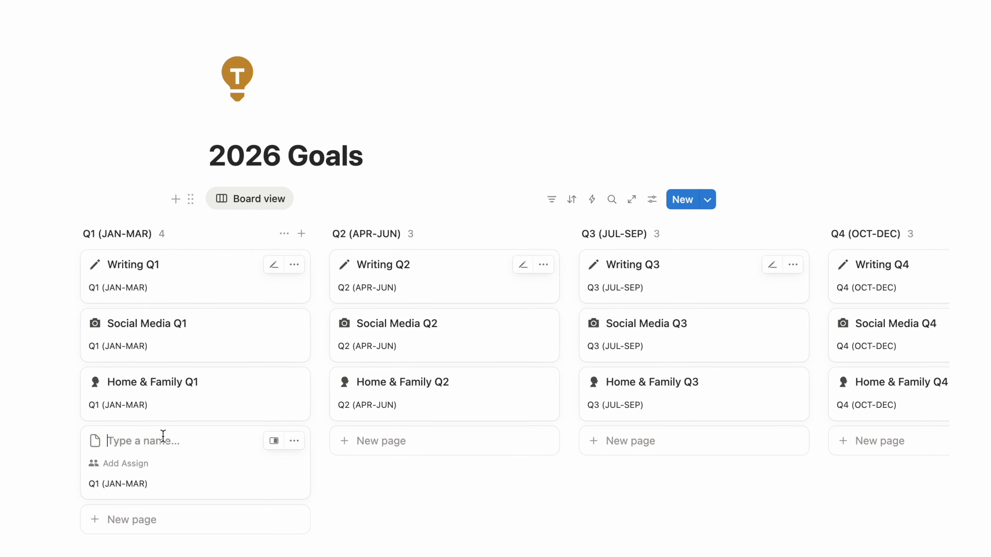
pyautogui.write('Work')
pyautogui.click(94, 441)
pyautogui.write('work')
pyautogui.click(7, 224)
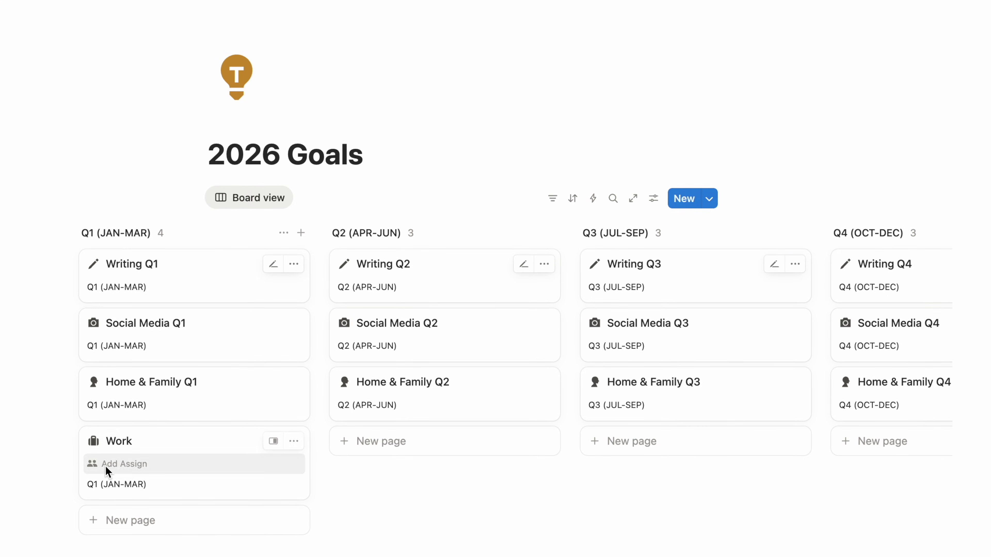
pyautogui.write('Q1')
# Duplicate Work Q1 into the Q2, Q3 and Q4 columns.
pyautogui.rightClick(206, 445)
pyautogui.rightClick(196, 442)
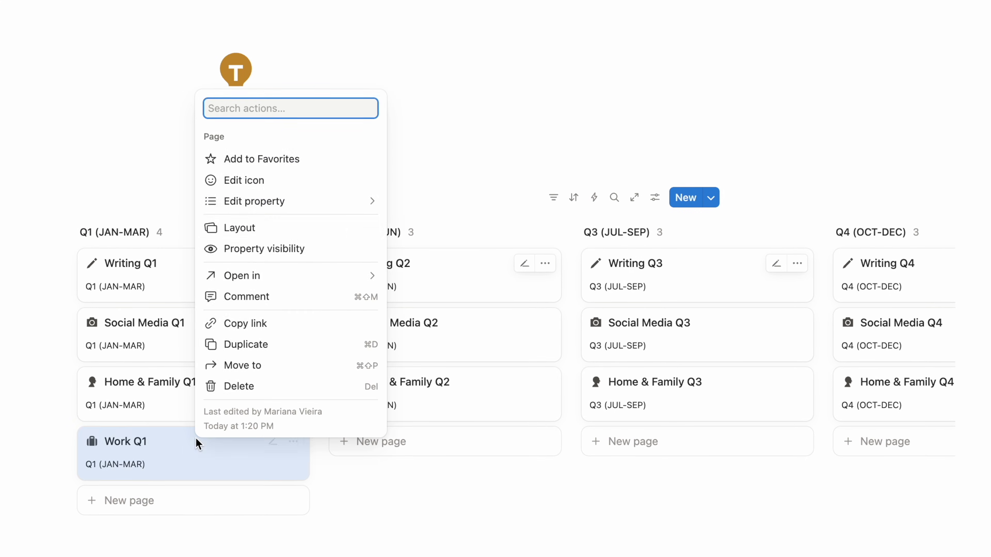
pyautogui.click(254, 346)
pyautogui.moveTo(176, 503); pyautogui.dragTo(405, 453)
pyautogui.rightClick(404, 454)
pyautogui.click(461, 344)
pyautogui.rightClick(580, 467)
pyautogui.moveTo(467, 531); pyautogui.dragTo(655, 459)
pyautogui.click(632, 368)
# Retitle the Work copies to Work Q2, Work Q3 and Work Q4.
pyautogui.click(258, 449)
pyautogui.press('BackSpace')
pyautogui.press('BackSpace')
pyautogui.press('BackSpace')
pyautogui.press('BackSpace')
pyautogui.press('BackSpace')
pyautogui.write('2')
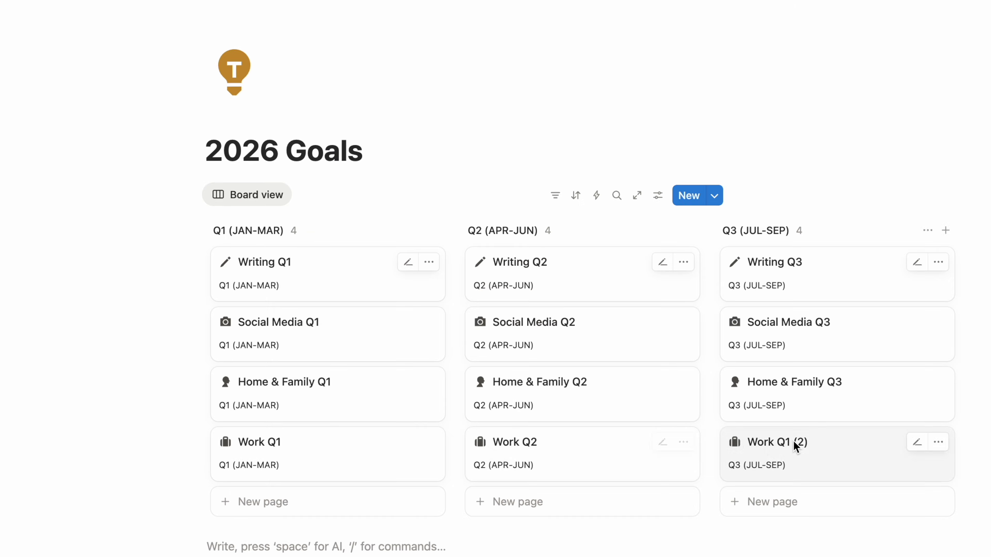
pyautogui.click(794, 442)
pyautogui.write('Q3')
pyautogui.press('Escape')
pyautogui.click(898, 442)
pyautogui.write('Q4')
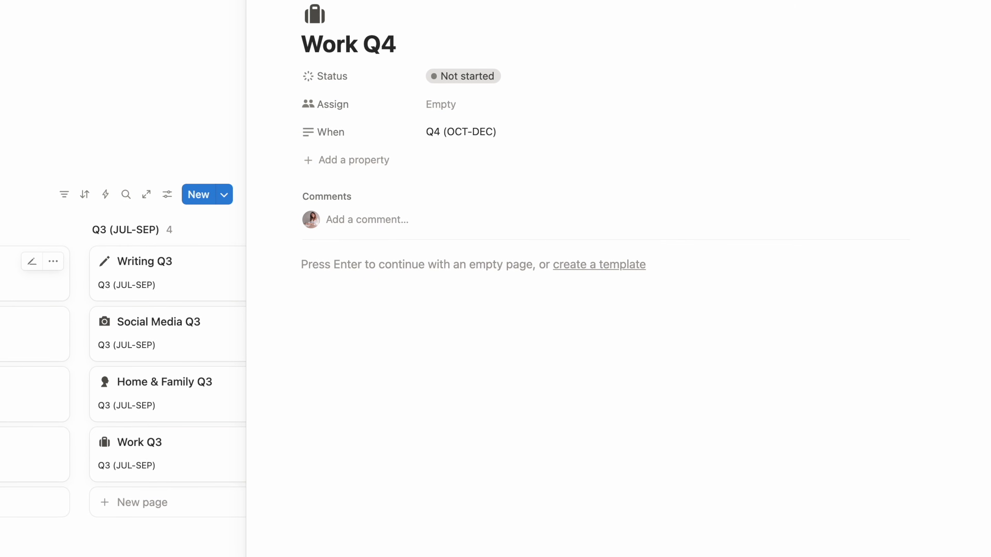
pyautogui.press('Escape')
pyautogui.scroll(-1, 182, 422)
# Add a 'Finances Q1' card in Q1 with a banknote icon.
pyautogui.click(159, 497)
pyautogui.write('Fin')
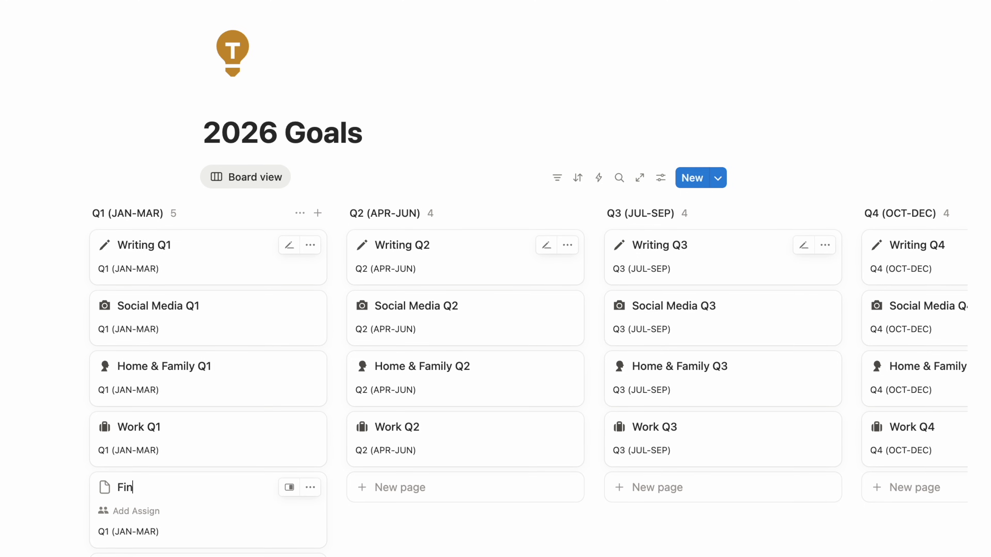
pyautogui.write('ances Q1')
pyautogui.click(105, 488)
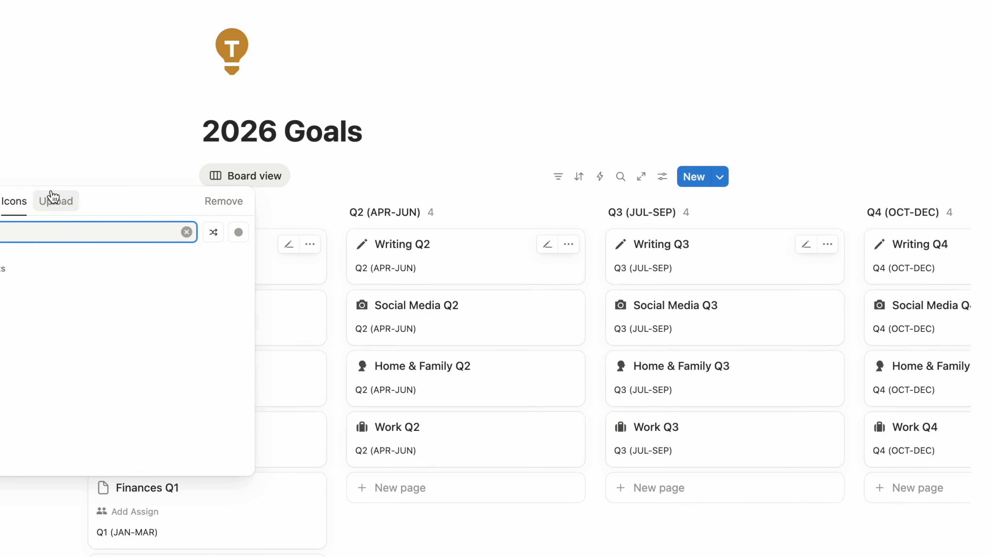
pyautogui.write('money')
pyautogui.click(11, 291)
# Duplicate Finances Q1 three times and place the copies in Q2, Q3 and Q4.
pyautogui.rightClick(248, 495)
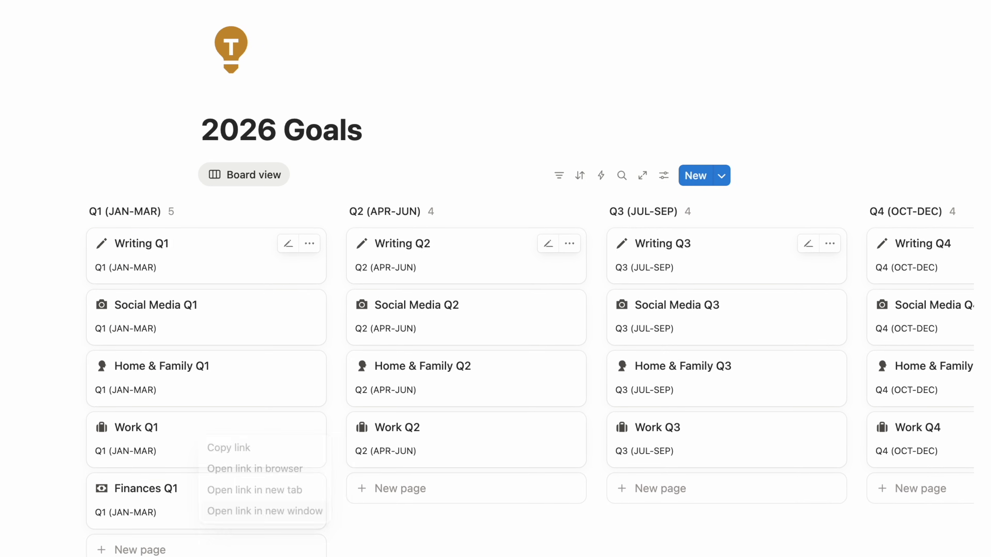
pyautogui.scroll(-2, 273, 429)
pyautogui.rightClick(250, 420)
pyautogui.click(276, 323)
pyautogui.moveTo(241, 467); pyautogui.dragTo(441, 469)
pyautogui.rightClick(472, 422)
pyautogui.click(531, 319)
pyautogui.moveTo(474, 502); pyautogui.dragTo(664, 417)
pyautogui.rightClick(524, 412)
pyautogui.click(564, 332)
pyautogui.moveTo(421, 472); pyautogui.dragTo(708, 411)
# Retitle the Finances copies to Finances Q2, Q3 and Q4.
pyautogui.click(161, 455)
pyautogui.press('BackSpace')
pyautogui.press('BackSpace')
pyautogui.press('BackSpace')
pyautogui.press('BackSpace')
pyautogui.press('BackSpace')
pyautogui.write('2')
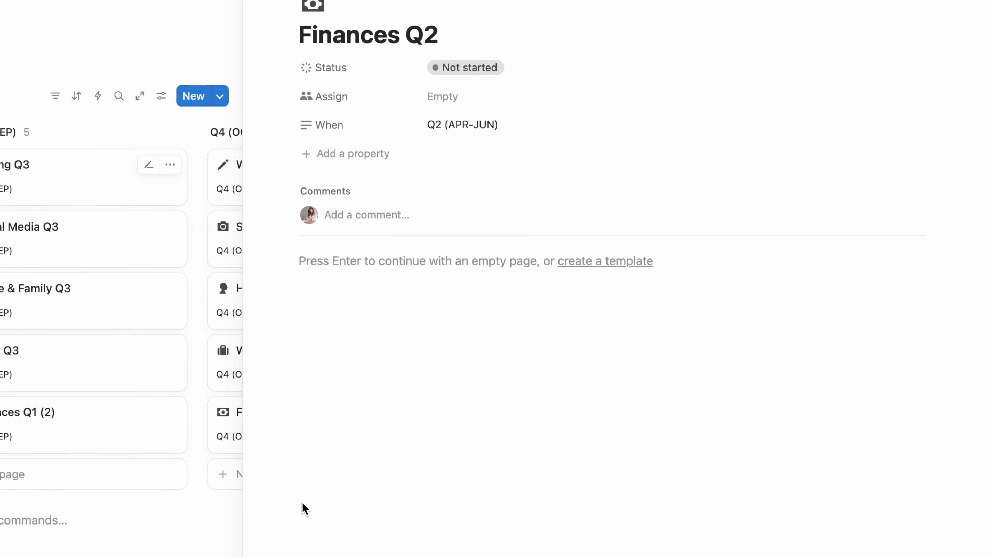
pyautogui.press('Escape')
pyautogui.click(781, 417)
pyautogui.press('BackSpace')
pyautogui.press('BackSpace')
pyautogui.press('BackSpace')
pyautogui.press('BackSpace')
pyautogui.press('BackSpace')
pyautogui.write('3')
pyautogui.press('Escape')
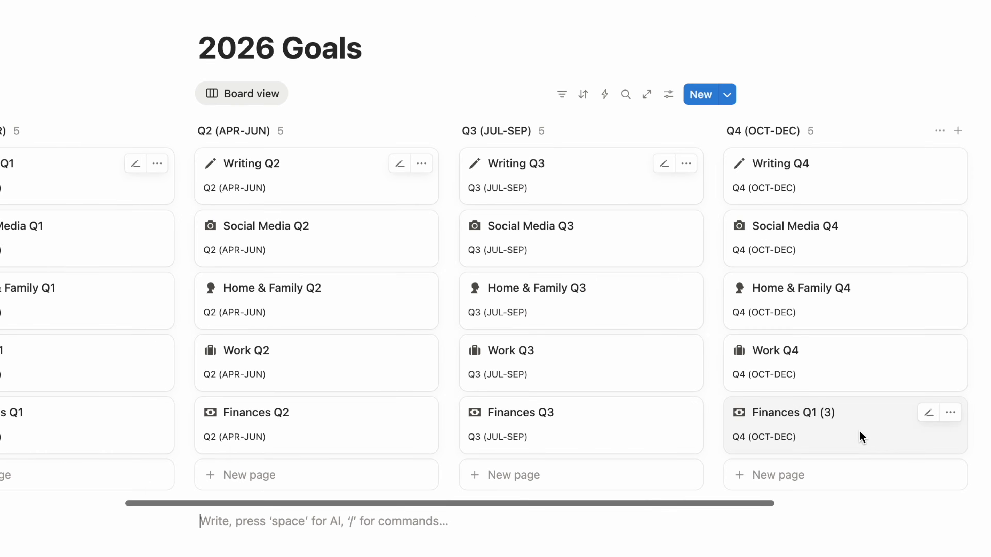
pyautogui.click(861, 437)
pyautogui.press('BackSpace')
pyautogui.press('BackSpace')
pyautogui.press('BackSpace')
pyautogui.press('BackSpace')
pyautogui.press('BackSpace')
pyautogui.write('4')
pyautogui.press('Escape')
pyautogui.hscroll(5, 449, 325)
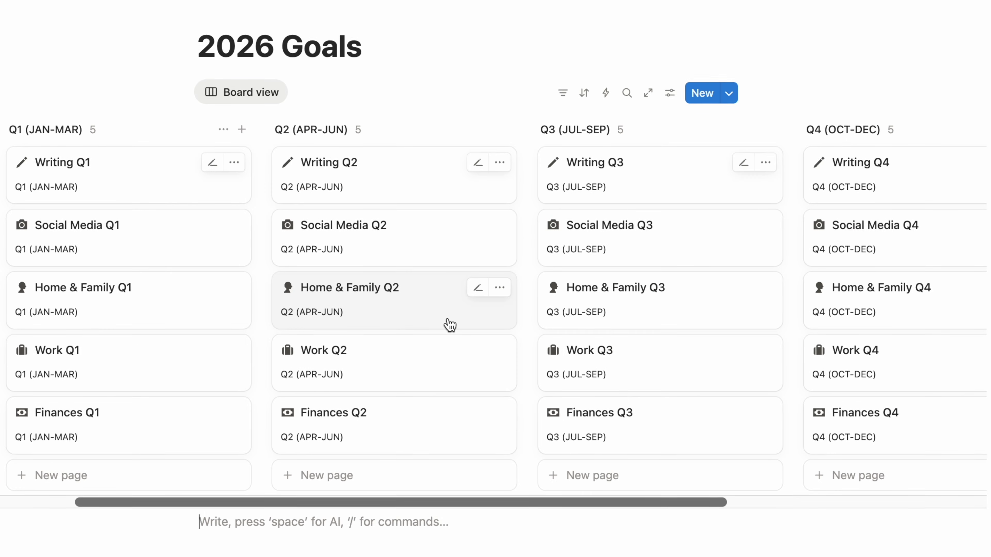
# Add a 'Personal & Health Q1' card in Q1 with a solid heart icon.
pyautogui.click(137, 479)
pyautogui.write('P')
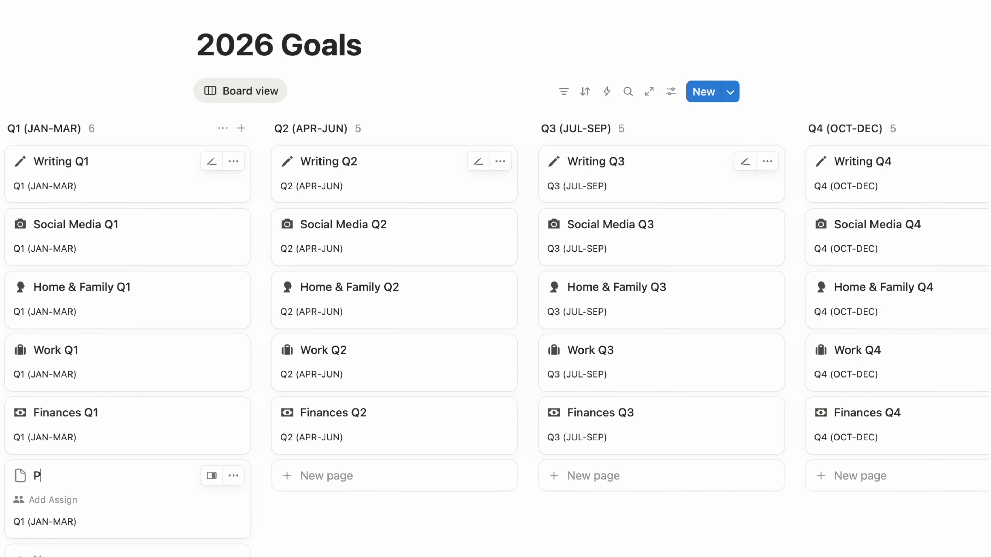
pyautogui.write('ersonal & Health')
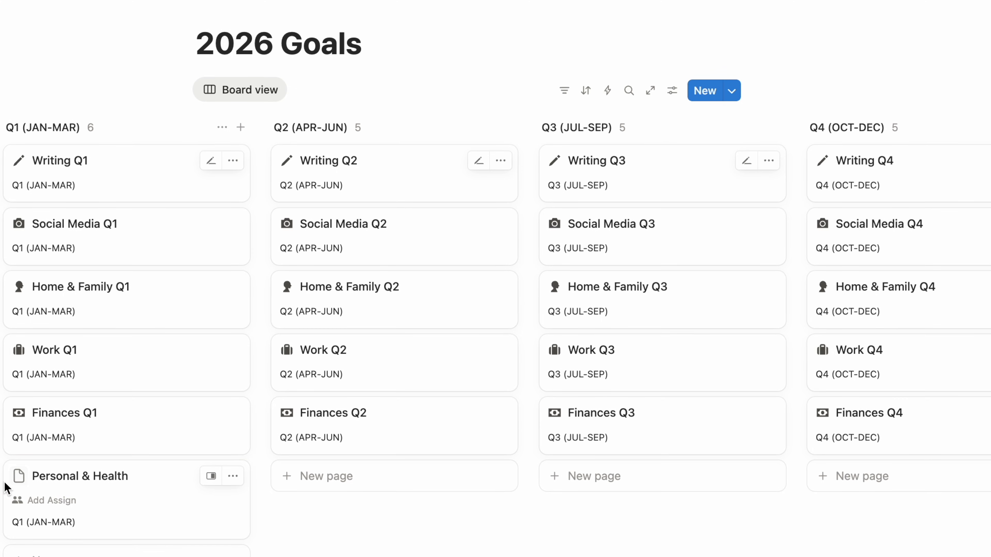
pyautogui.click(18, 476)
pyautogui.write('health')
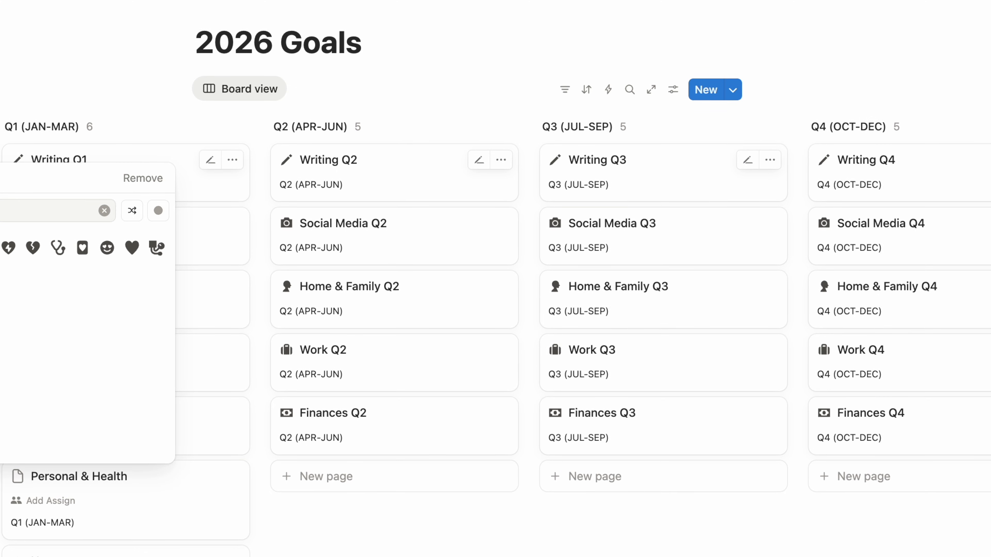
pyautogui.click(131, 247)
pyautogui.write('Q1')
# Duplicate Personal & Health Q1 into Q2 and retitle it Personal & Health Q2.
pyautogui.rightClick(166, 498)
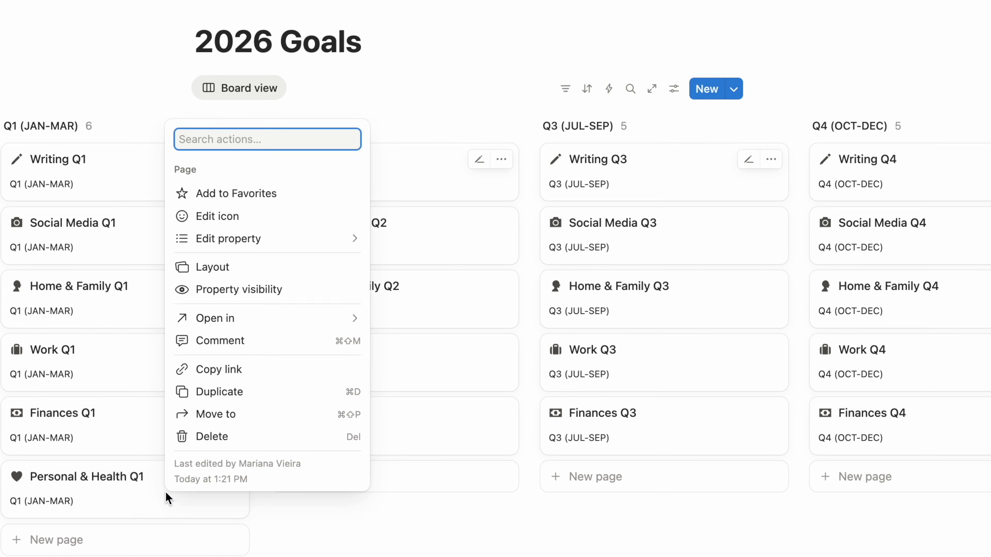
pyautogui.click(203, 391)
pyautogui.moveTo(117, 541); pyautogui.dragTo(398, 481)
pyautogui.click(398, 481)
pyautogui.hotkey('shift', 'Left')
pyautogui.hotkey('shift', 'Left')
pyautogui.hotkey('shift', 'Left')
pyautogui.hotkey('shift', 'Left')
pyautogui.hotkey('shift', 'Left')
pyautogui.write('2')
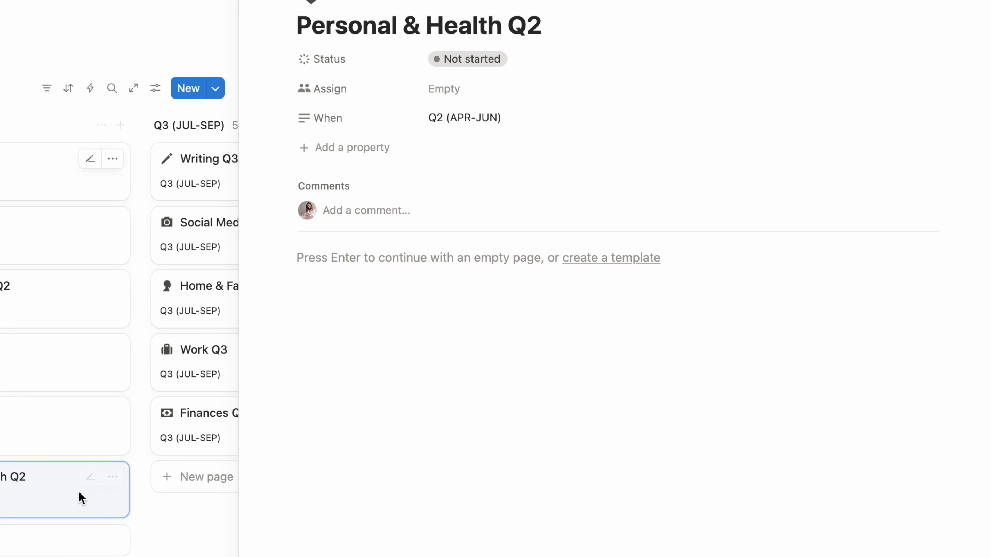
# Duplicate it into Q3 and retitle it Personal & Health Q3.
pyautogui.rightClick(80, 498)
pyautogui.click(131, 392)
pyautogui.moveTo(77, 539); pyautogui.dragTo(195, 482)
pyautogui.click(194, 482)
pyautogui.hotkey('shift', 'Left')
pyautogui.hotkey('shift', 'Left')
pyautogui.hotkey('shift', 'Left')
pyautogui.hotkey('shift', 'Left')
pyautogui.hotkey('shift', 'Left')
pyautogui.write('3')
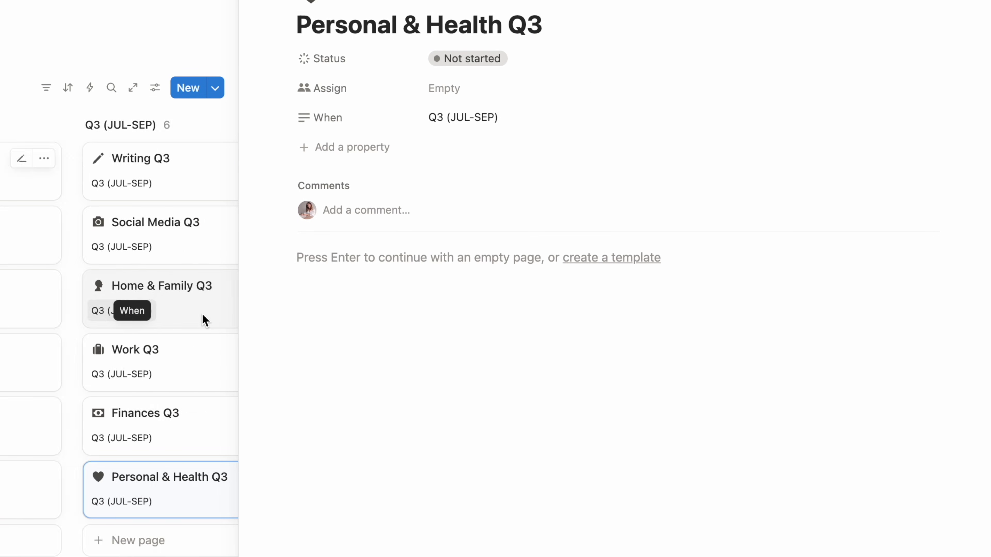
# Duplicate it into Q4 and retitle it Personal & Health Q4.
pyautogui.rightClick(128, 493)
pyautogui.click(110, 368)
pyautogui.moveTo(101, 541)
pyautogui.mouseDown()
pyautogui.moveTo(89, 513)
pyautogui.moveTo(165, 480)
pyautogui.mouseUp()
pyautogui.click(166, 480)
pyautogui.hotkey('shift', 'Left')
pyautogui.hotkey('shift', 'Left')
pyautogui.hotkey('shift', 'Left')
pyautogui.hotkey('shift', 'Left')
pyautogui.hotkey('shift', 'Left')
pyautogui.write('4')
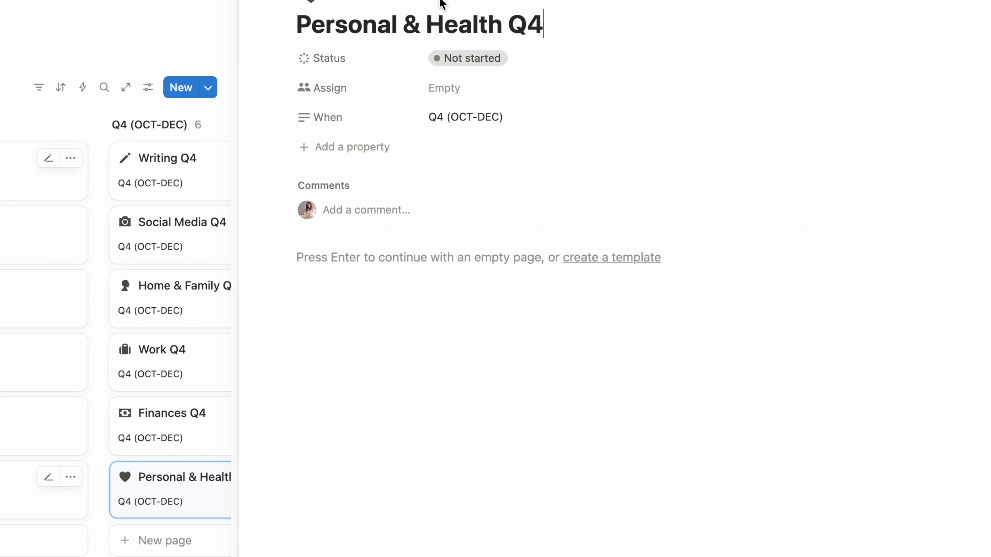
pyautogui.press('Escape')
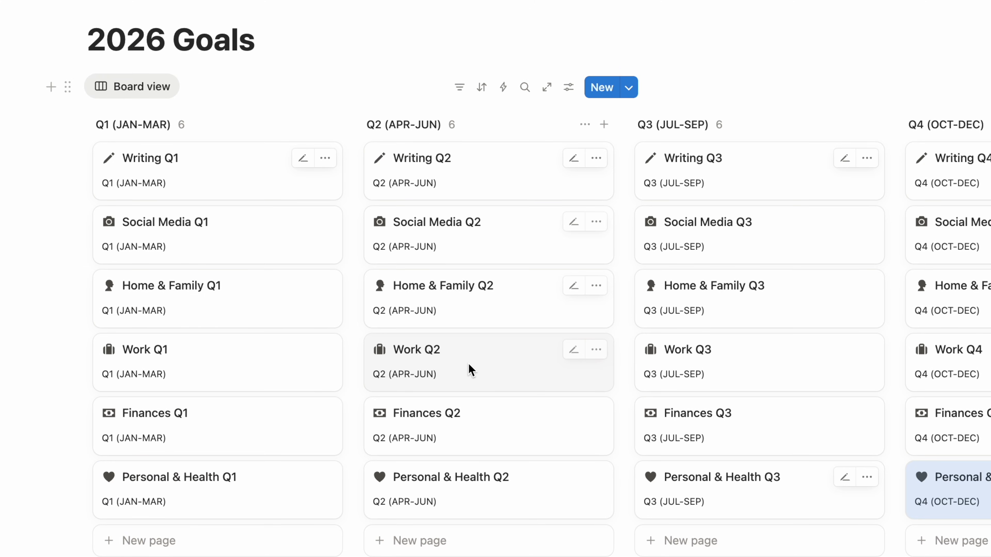
# Look over the finished board and open the Writing Q1 page beside it.
pyautogui.hscroll(5, 472, 370)
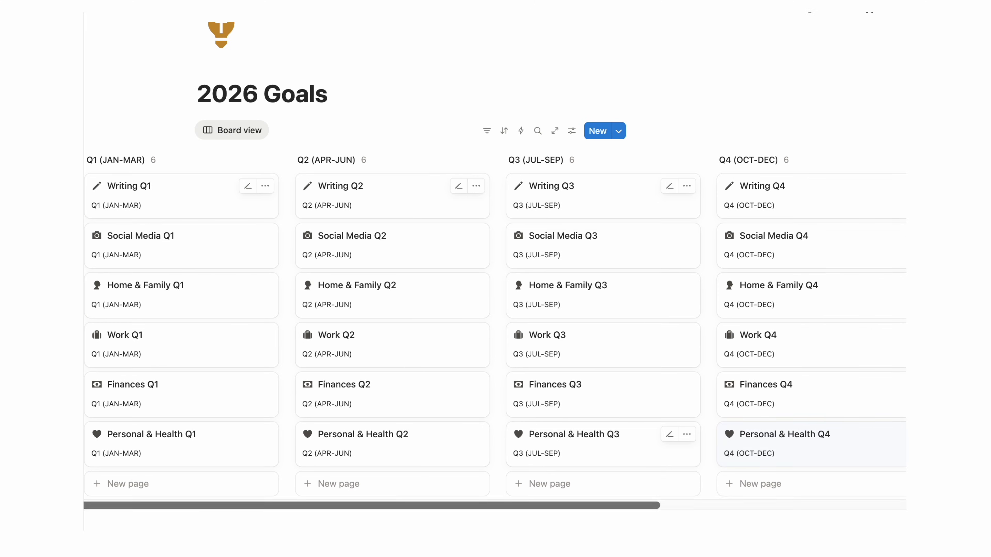
pyautogui.scroll(3, 679, 244)
pyautogui.hscroll(-3, 679, 243)
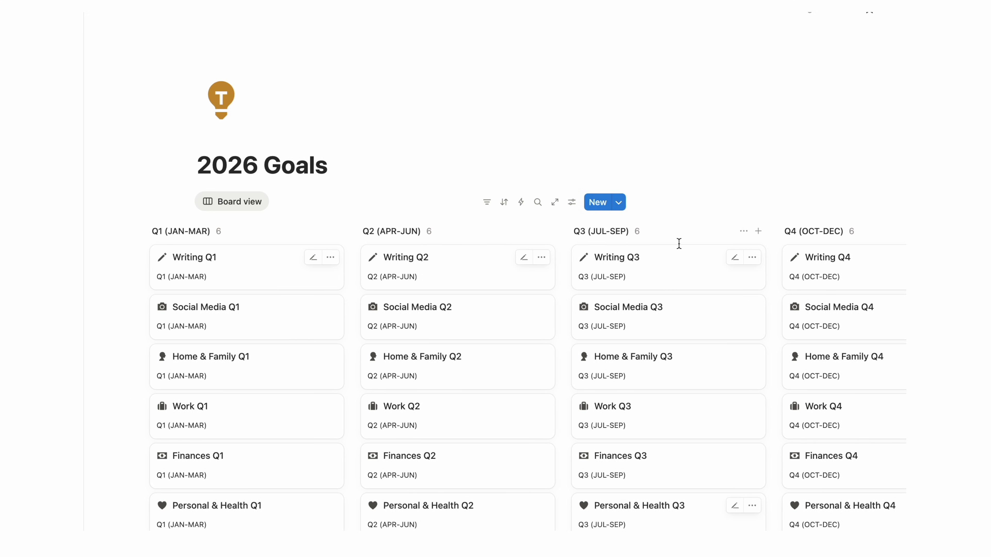
pyautogui.scroll(-4, 679, 244)
pyautogui.hscroll(1, 680, 244)
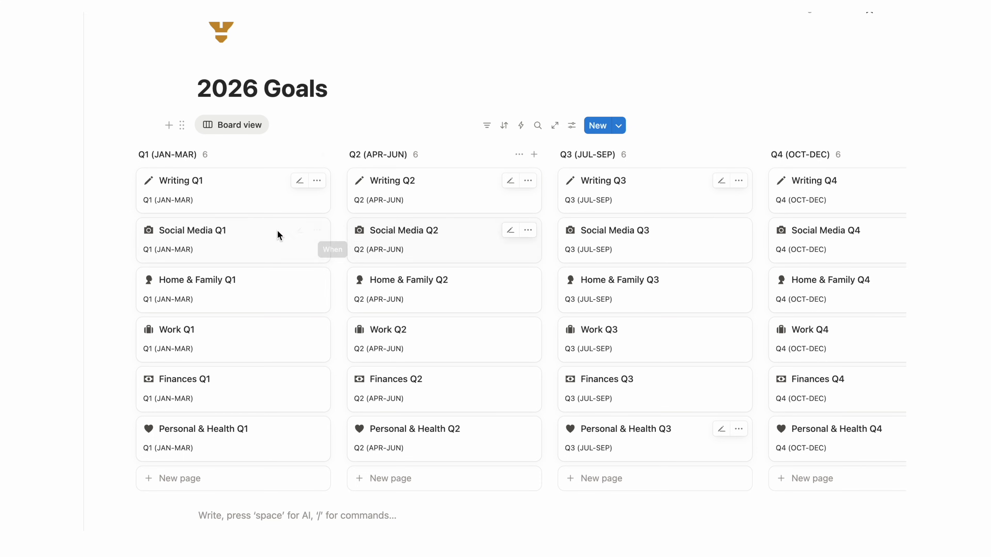
pyautogui.click(242, 195)
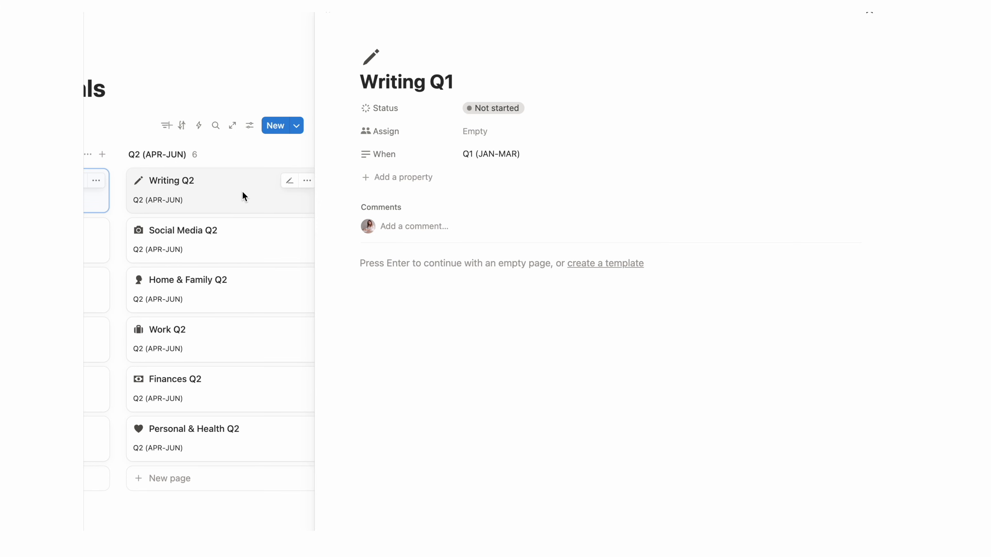
pyautogui.press('Return')
pyautogui.write('[]Fi')
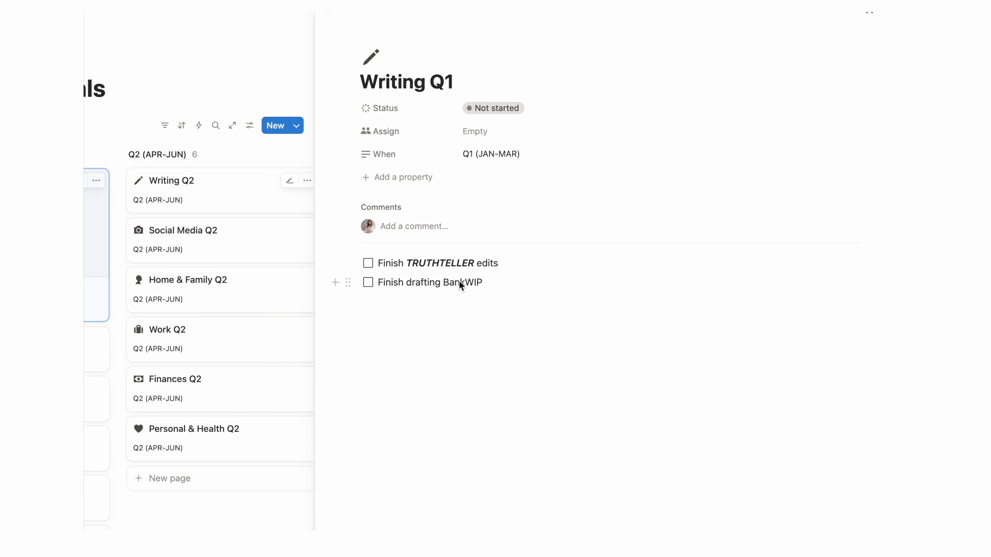
pyautogui.click(506, 312)
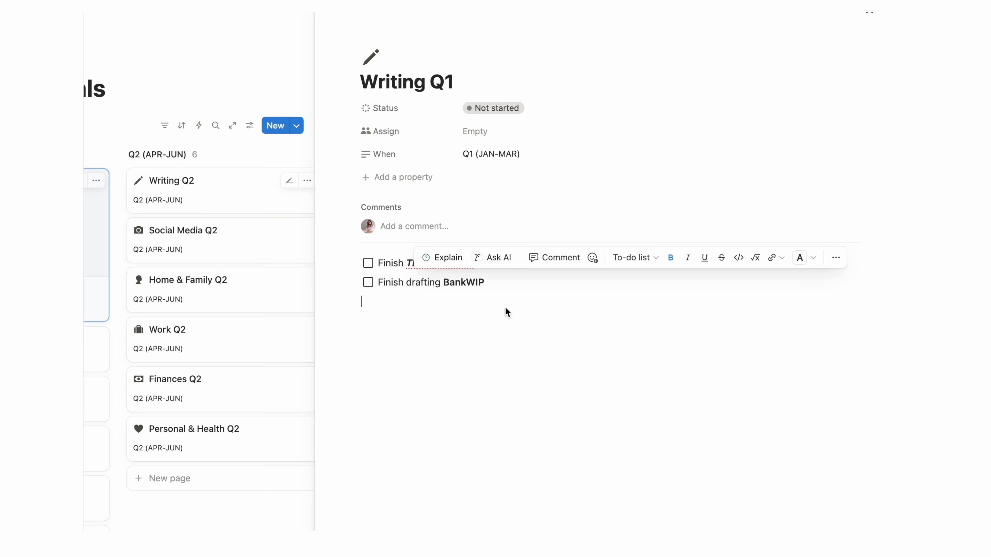
pyautogui.click(331, 17)
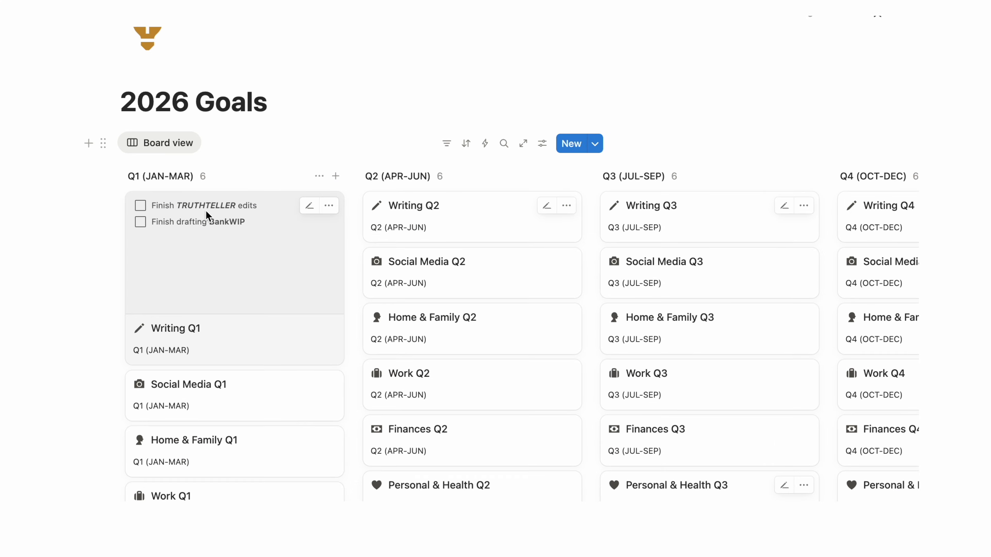
pyautogui.click(144, 211)
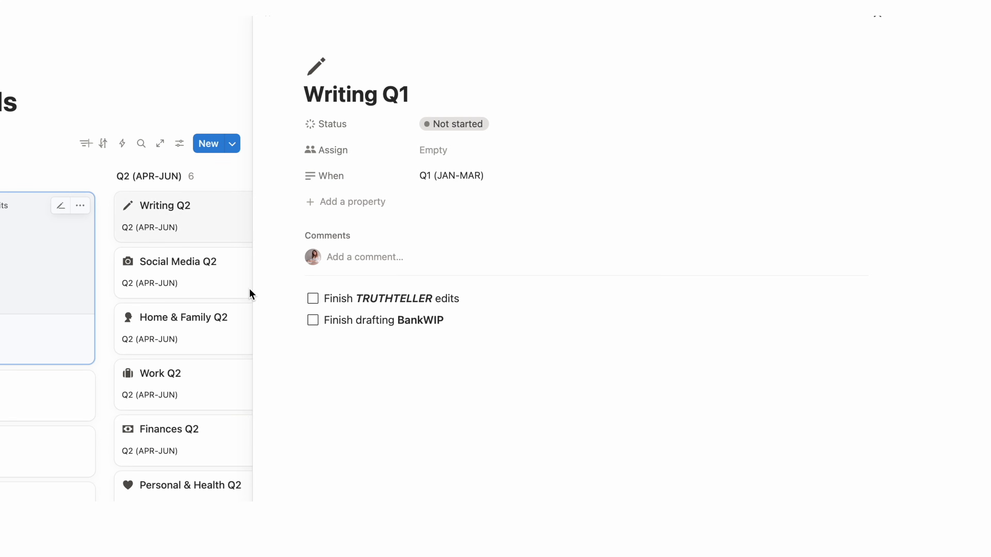
pyautogui.click(312, 300)
pyautogui.click(312, 320)
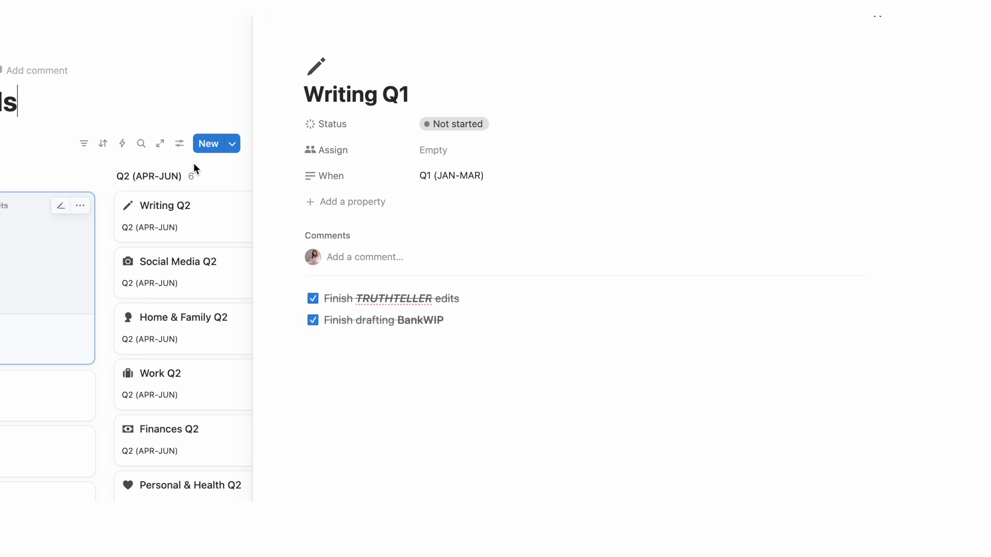
pyautogui.click(270, 17)
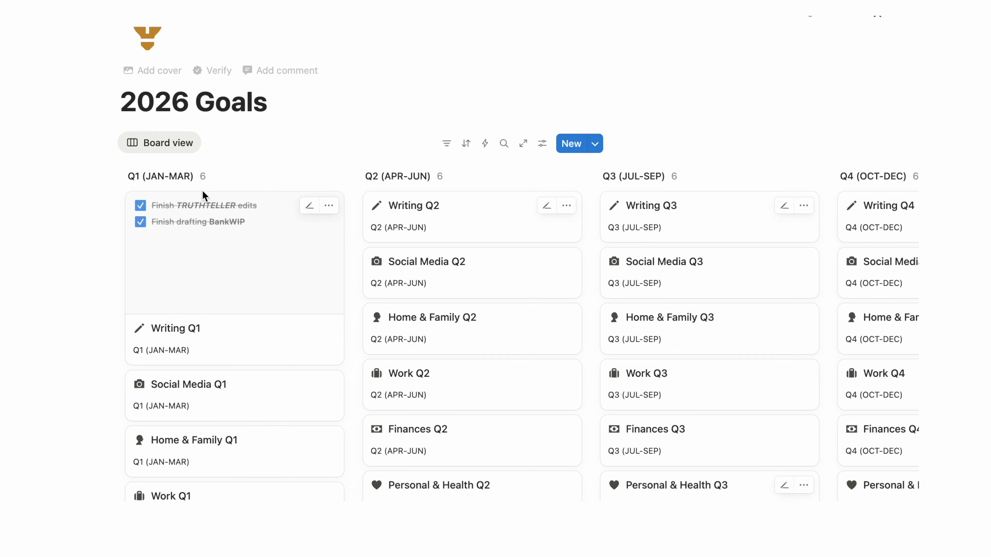
pyautogui.click(174, 223)
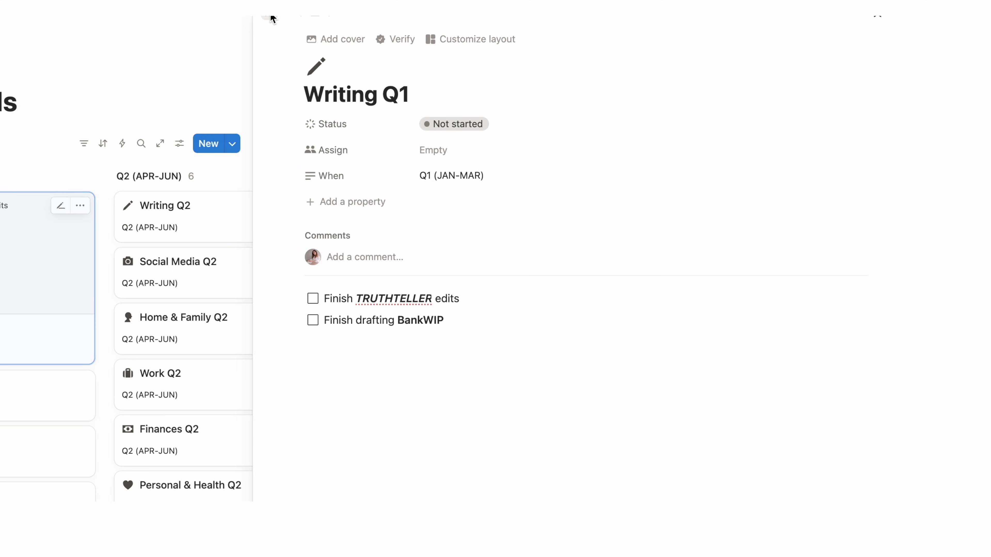
pyautogui.click(271, 17)
# Review the board, briefly opening and closing the Writing Q1 page.
pyautogui.scroll(3, 319, 131)
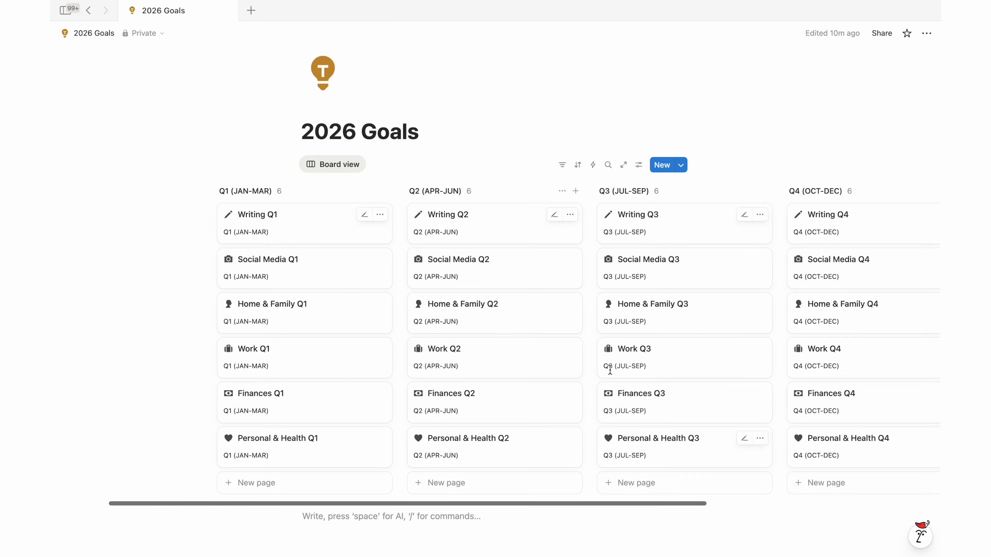
pyautogui.hscroll(5, 610, 371)
pyautogui.hscroll(-5, 611, 372)
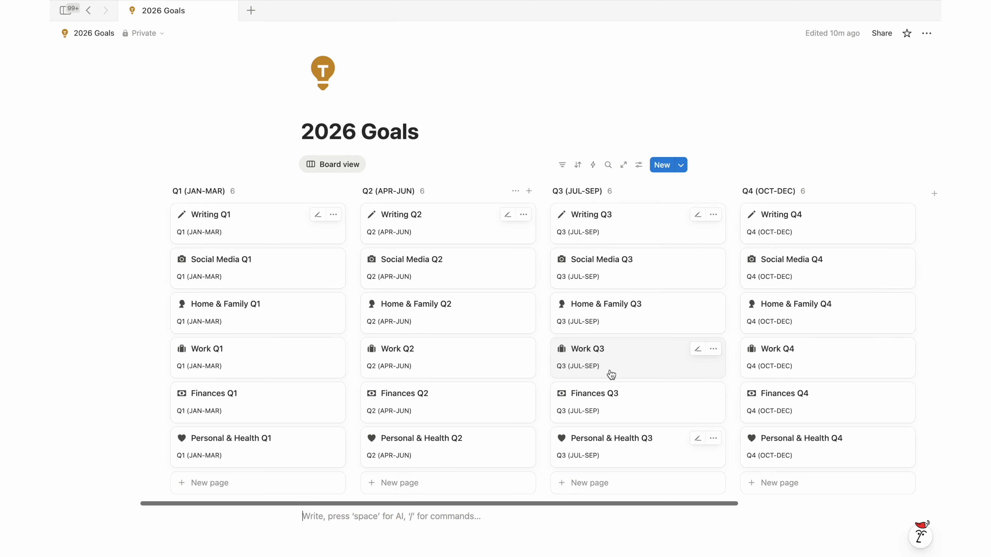
pyautogui.scroll(-2, 610, 373)
pyautogui.scroll(2, 610, 373)
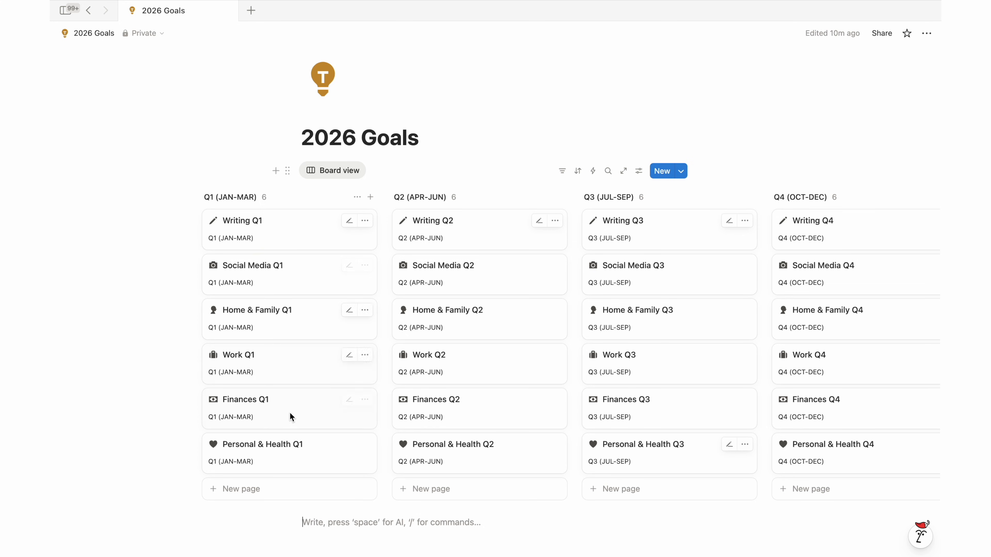
pyautogui.click(343, 243)
pyautogui.click(393, 127)
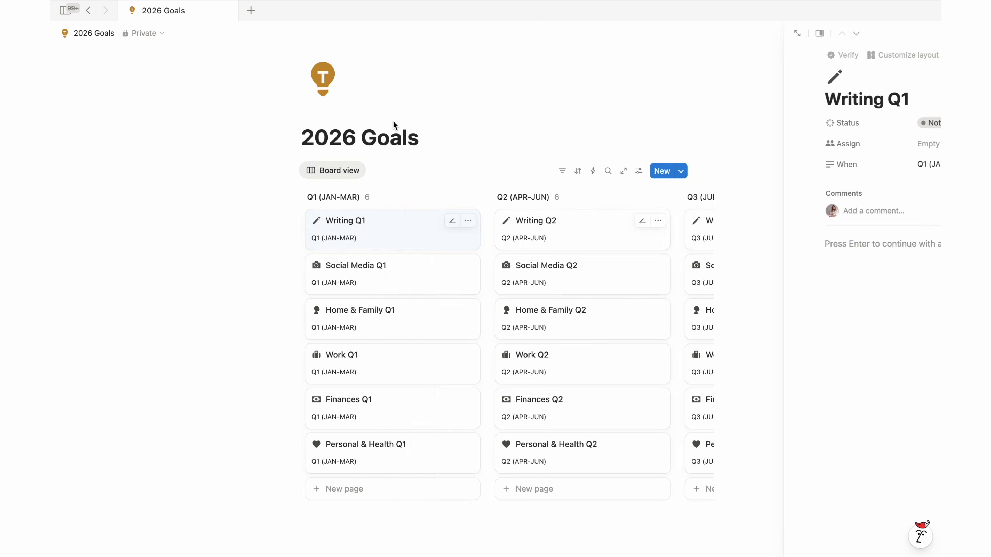
# Delete Writing Q1, then all remaining cards in Q1 through Q4.
pyautogui.rightClick(272, 214)
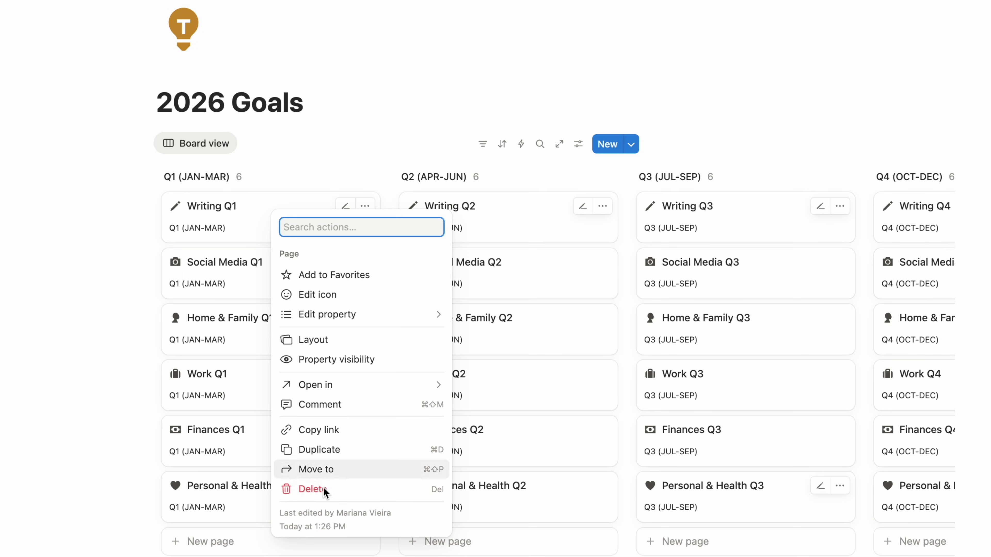
pyautogui.click(334, 489)
pyautogui.moveTo(233, 527); pyautogui.dragTo(257, 246)
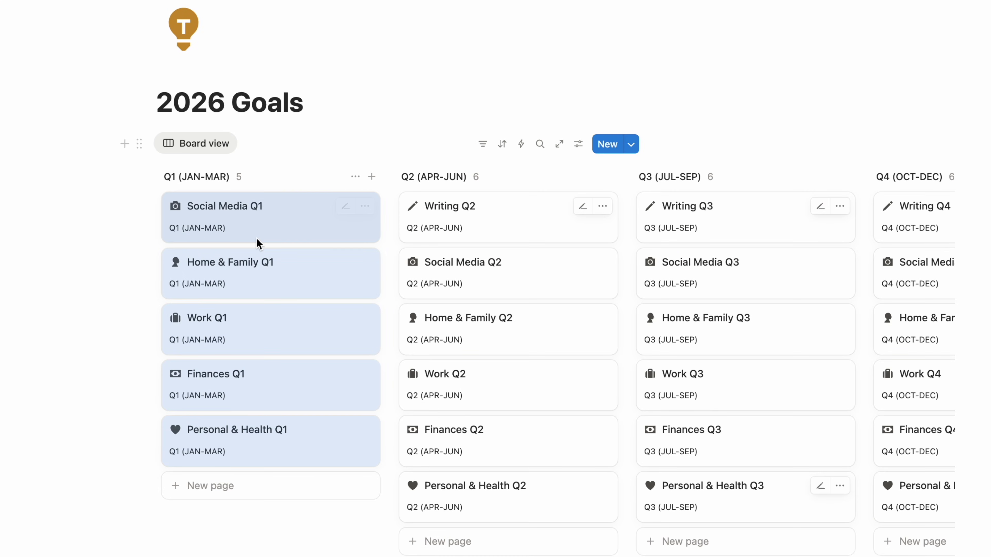
pyautogui.press('Delete')
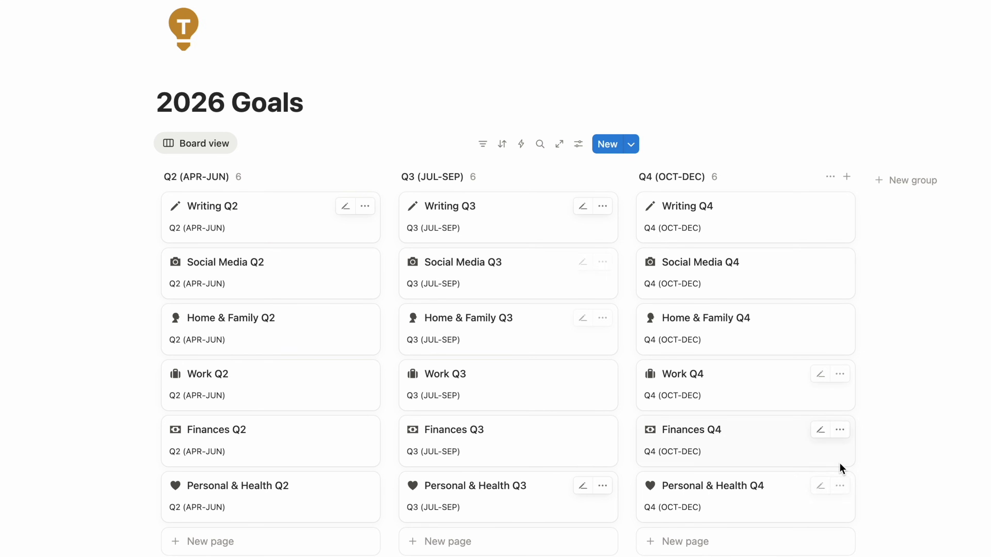
pyautogui.moveTo(891, 548); pyautogui.dragTo(325, 229)
pyautogui.press('Delete')
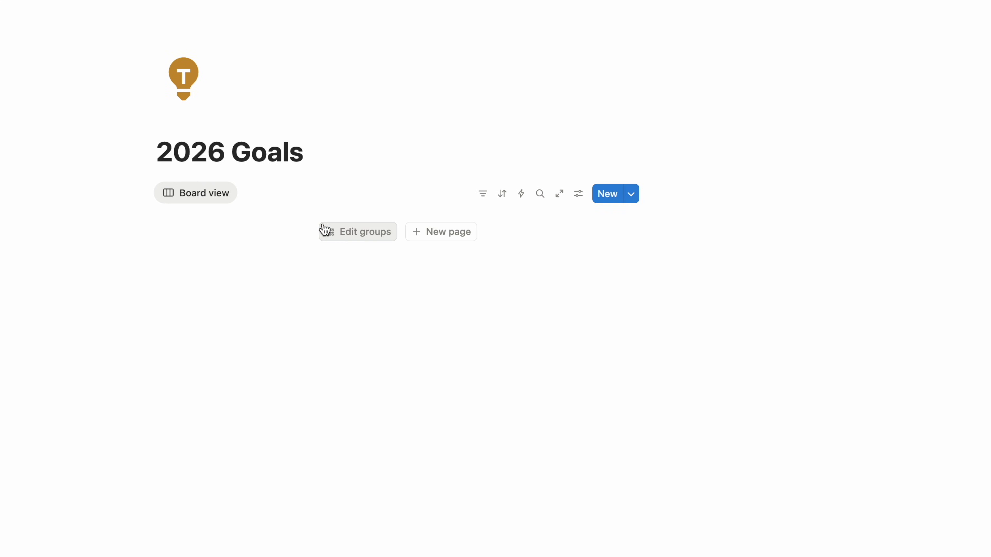
# Turn off Hide empty groups so all columns stay visible, then start a new Q1 card.
pyautogui.click(578, 193)
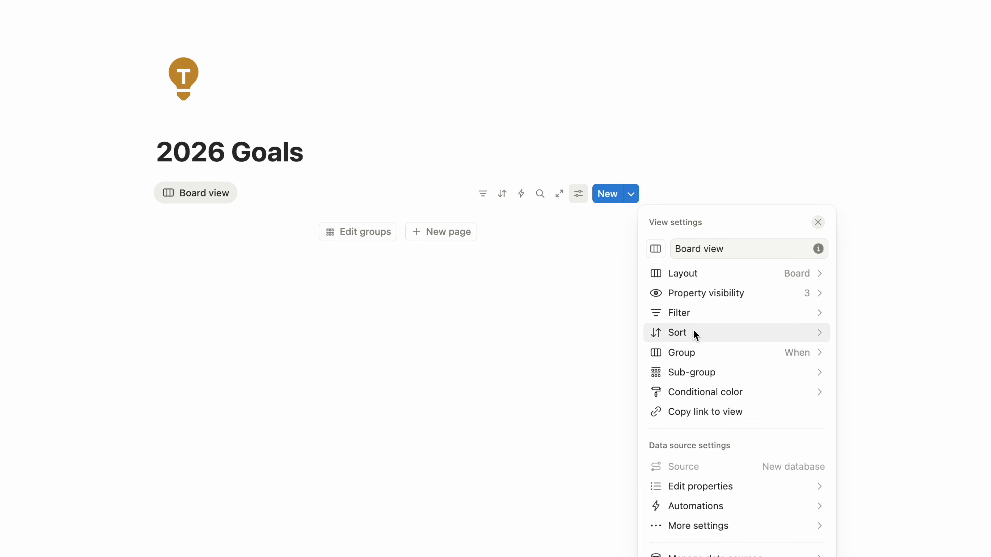
pyautogui.click(696, 351)
pyautogui.click(817, 307)
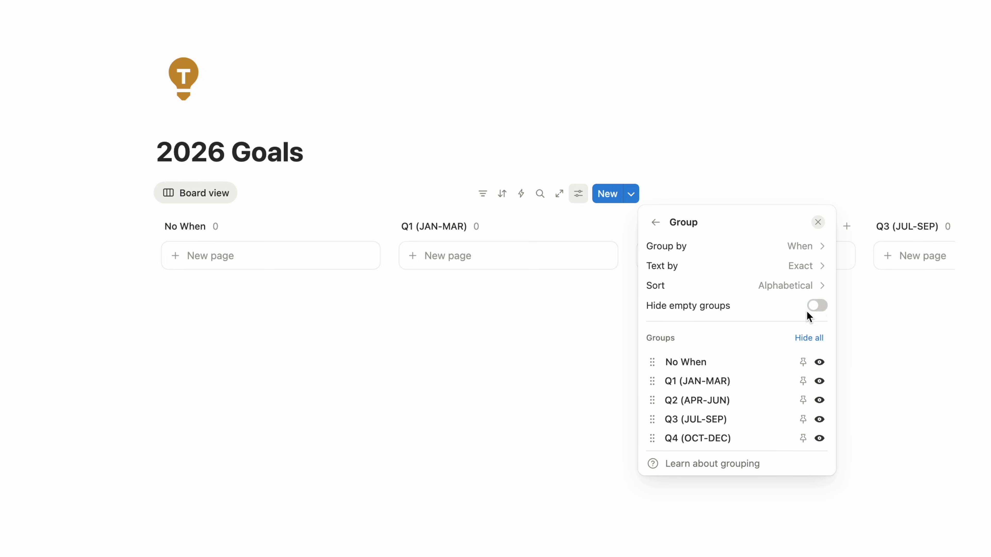
pyautogui.click(505, 428)
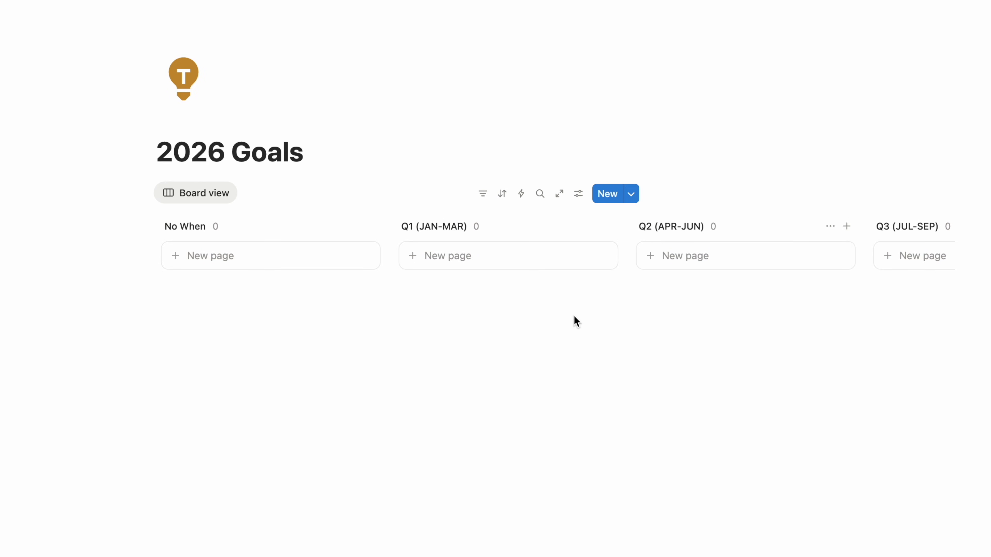
pyautogui.hscroll(10, 628, 248)
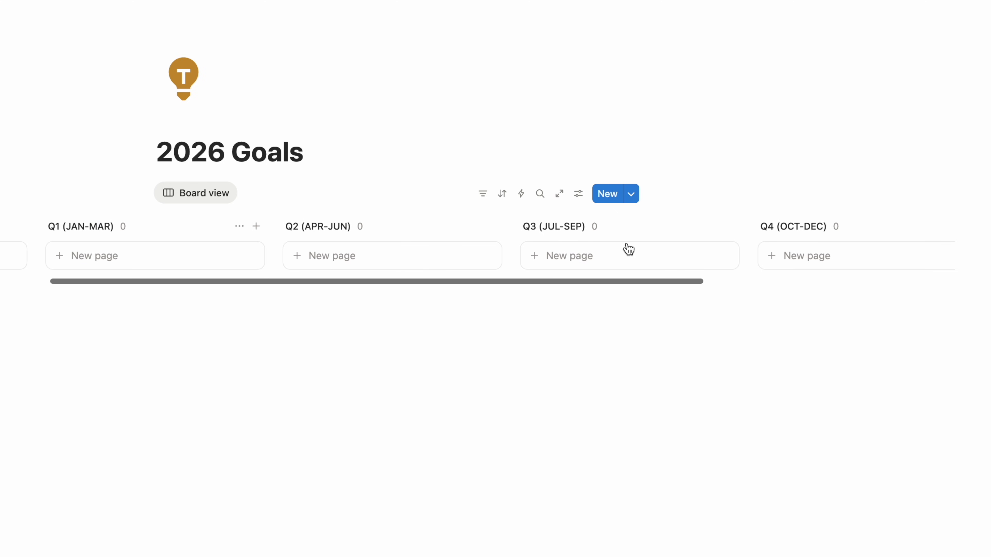
pyautogui.click(138, 256)
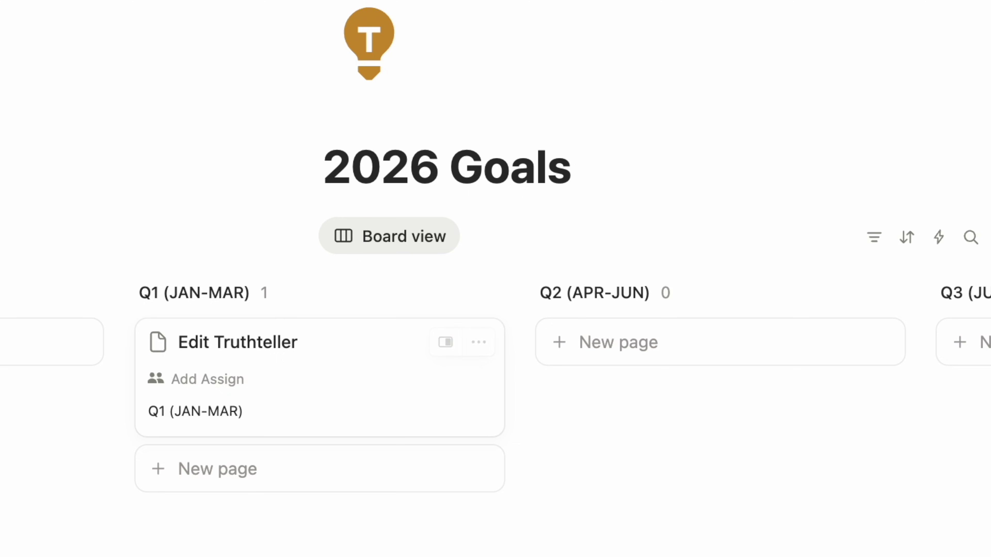
# Finish the Edit Truthteller card and give its page a red pencil icon.
pyautogui.click(326, 505)
pyautogui.hscroll(-5, 319, 355)
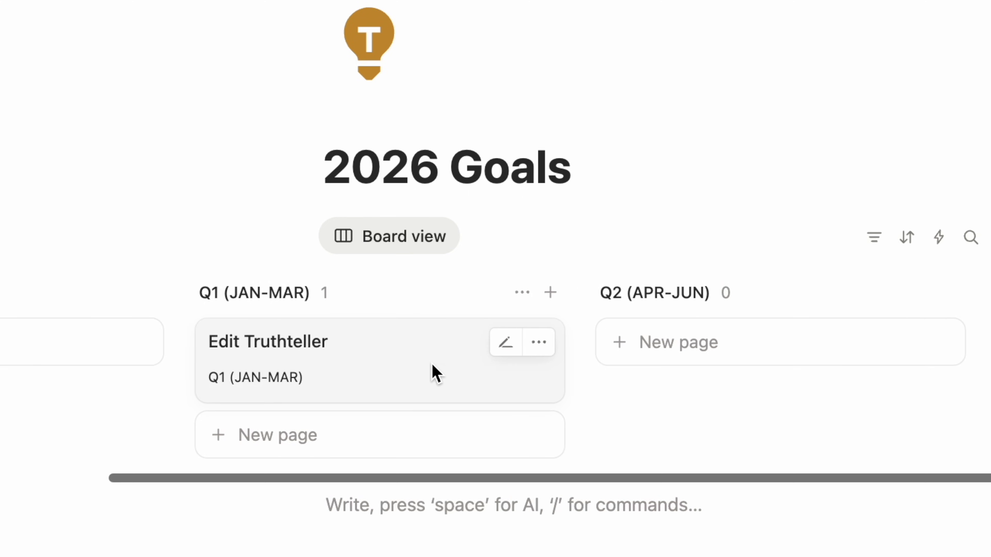
pyautogui.hscroll(4, 431, 373)
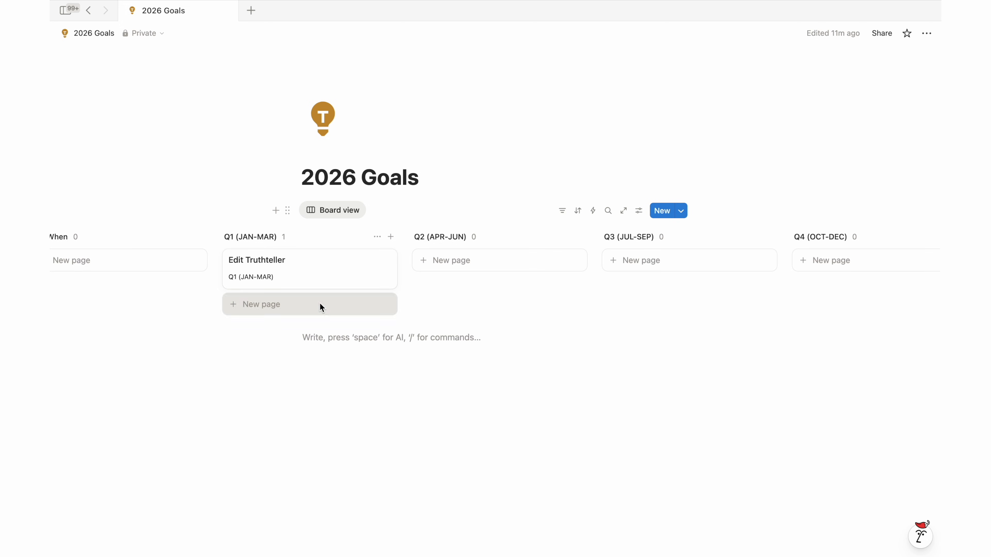
pyautogui.click(320, 303)
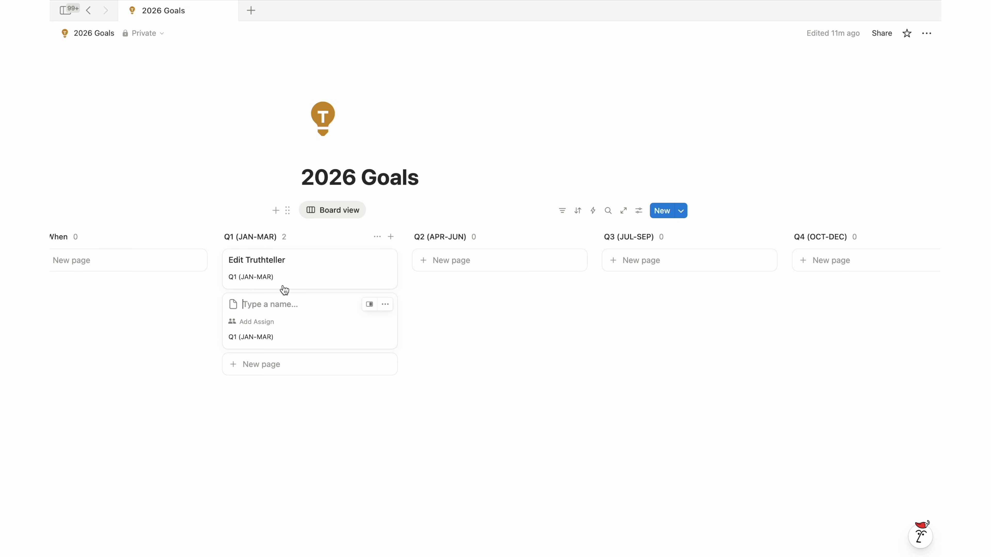
pyautogui.click(281, 269)
pyautogui.click(467, 56)
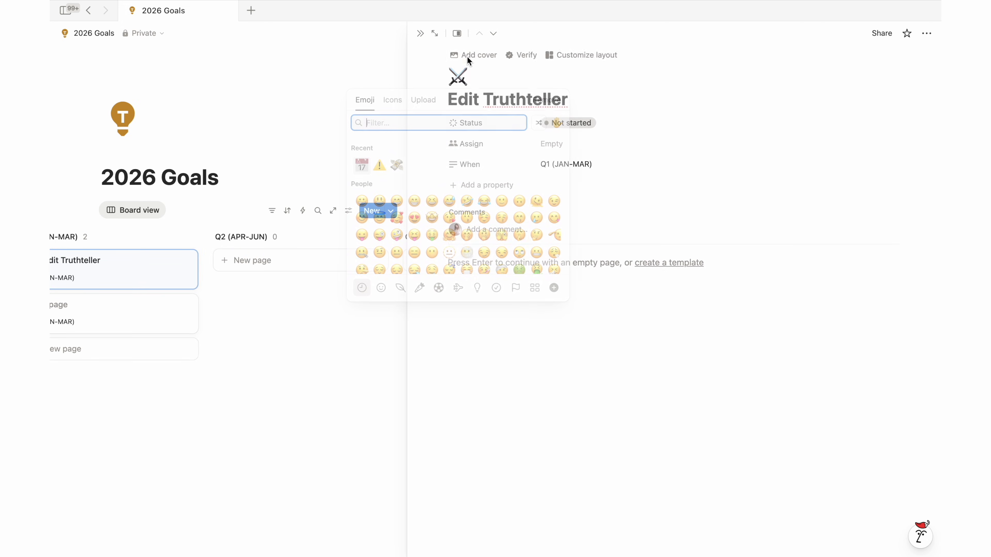
pyautogui.click(389, 104)
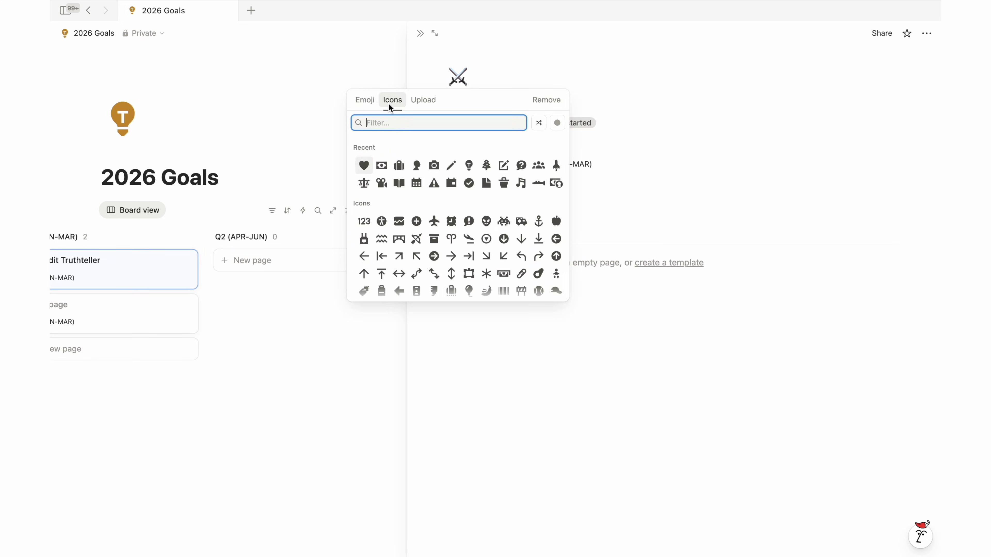
pyautogui.moveTo(457, 163)
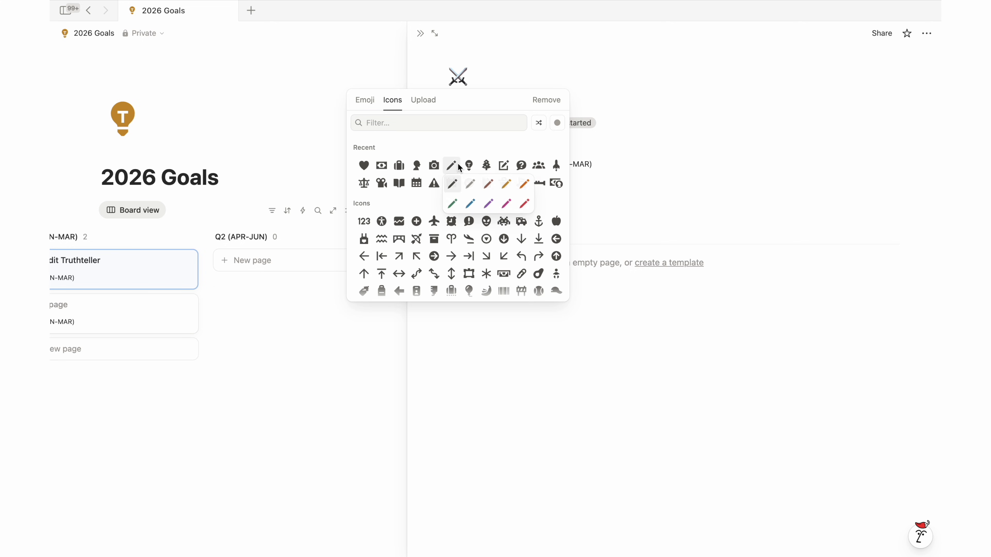
pyautogui.click(525, 204)
pyautogui.click(382, 336)
# Name the new Q1 card 'Draft BANKWIP' and give it a red pencil icon.
pyautogui.click(435, 313)
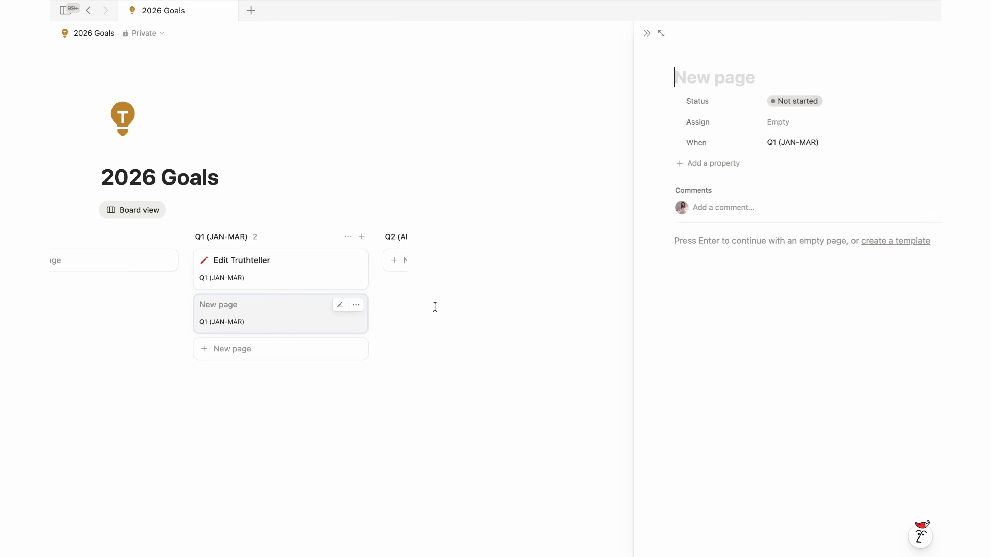
pyautogui.write('Draft B')
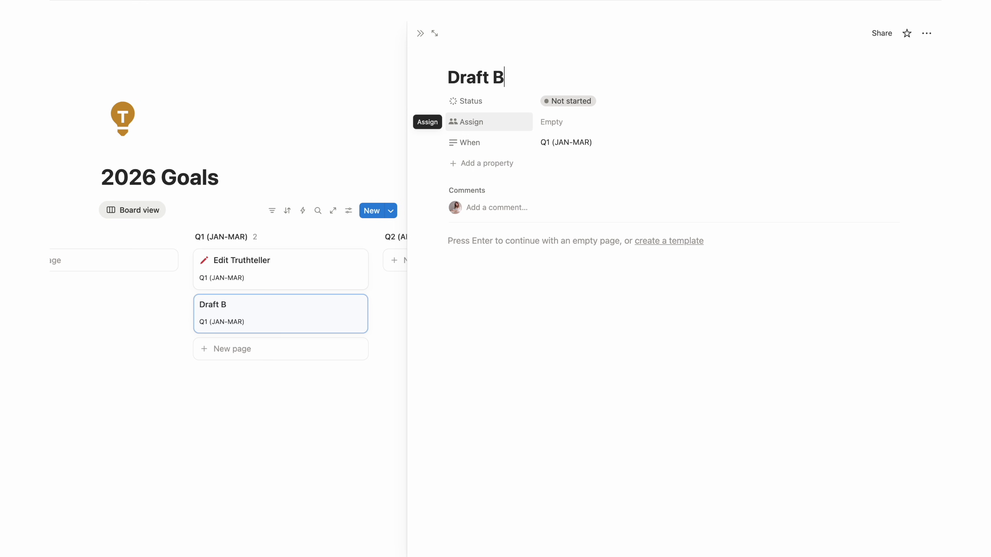
pyautogui.write('ANKWIP')
pyautogui.click(469, 55)
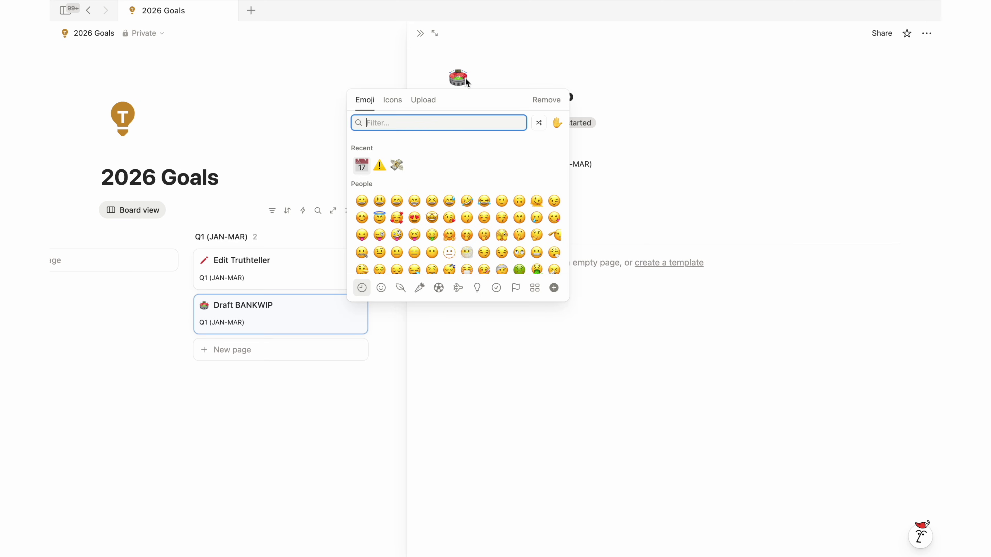
pyautogui.click(461, 84)
pyautogui.click(461, 84)
pyautogui.click(393, 103)
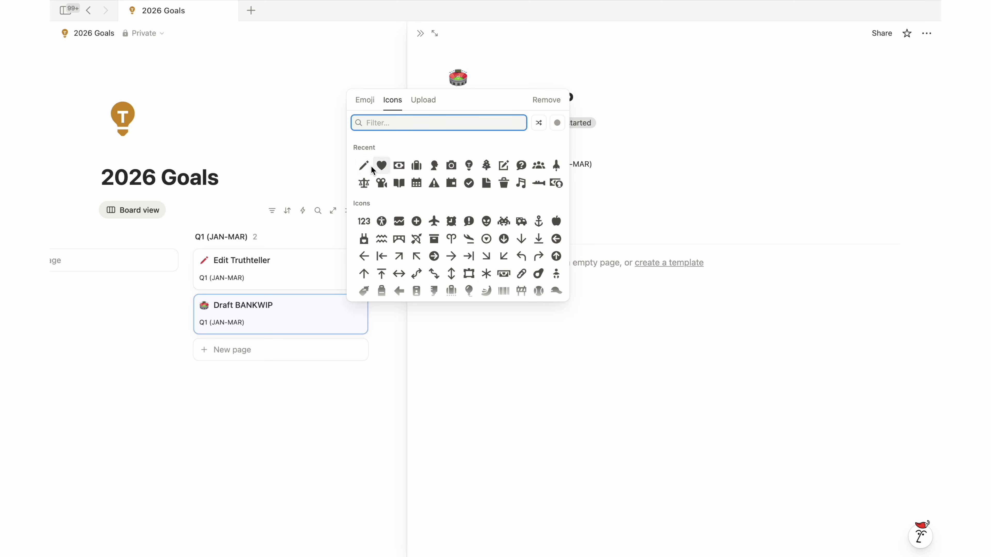
pyautogui.moveTo(364, 170)
pyautogui.click(437, 183)
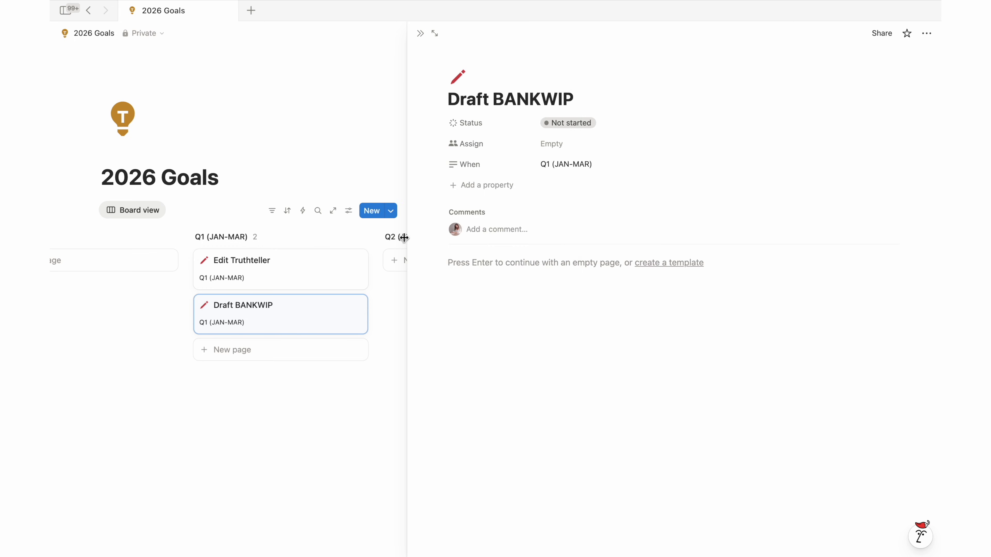
pyautogui.click(402, 237)
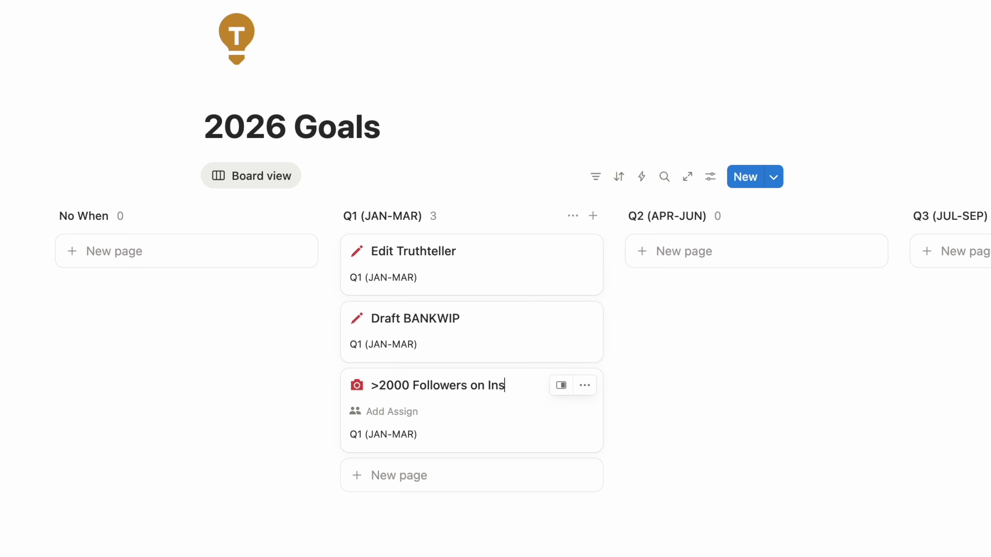
# Add a blue-heart Start Yoga classes card to Q2.
pyautogui.click(625, 548)
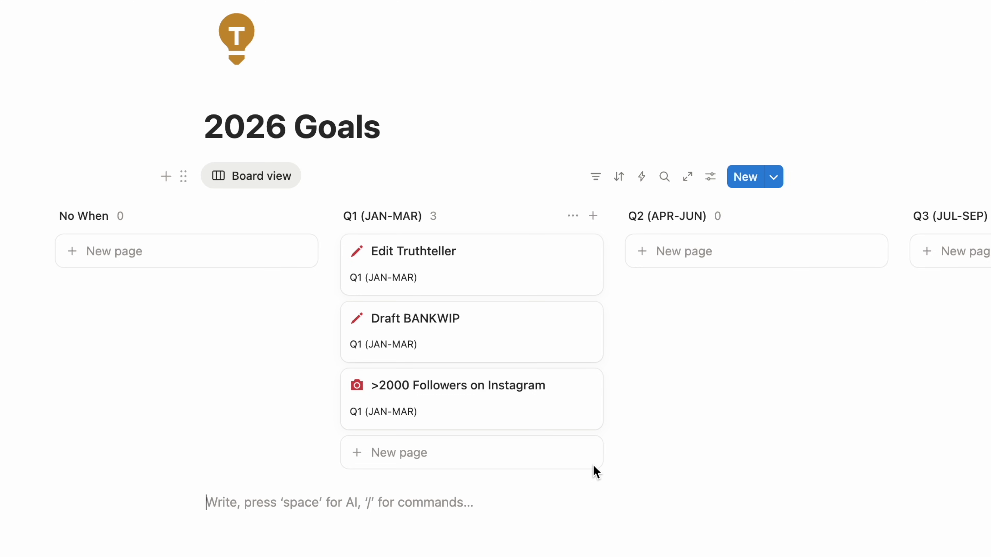
pyautogui.click(736, 262)
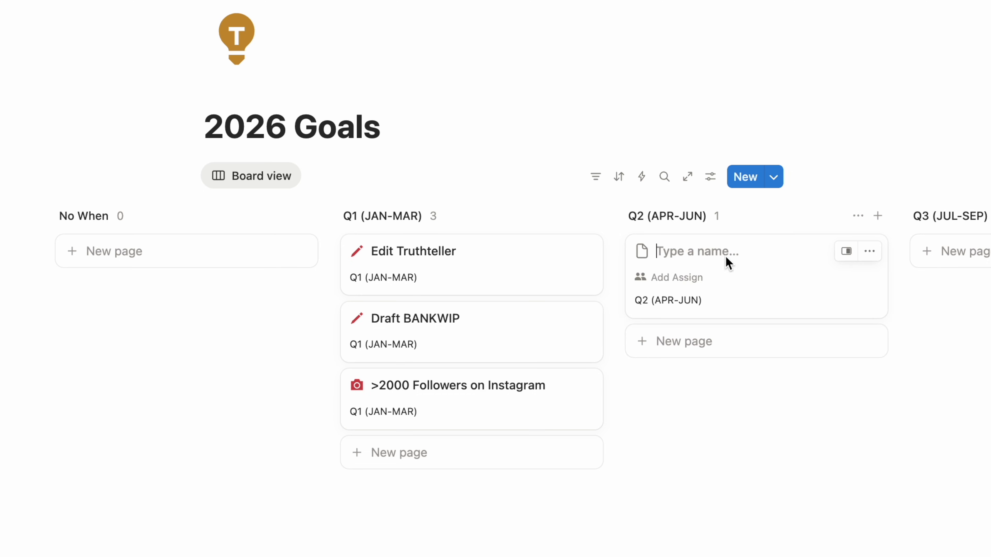
pyautogui.click(643, 252)
pyautogui.click(544, 281)
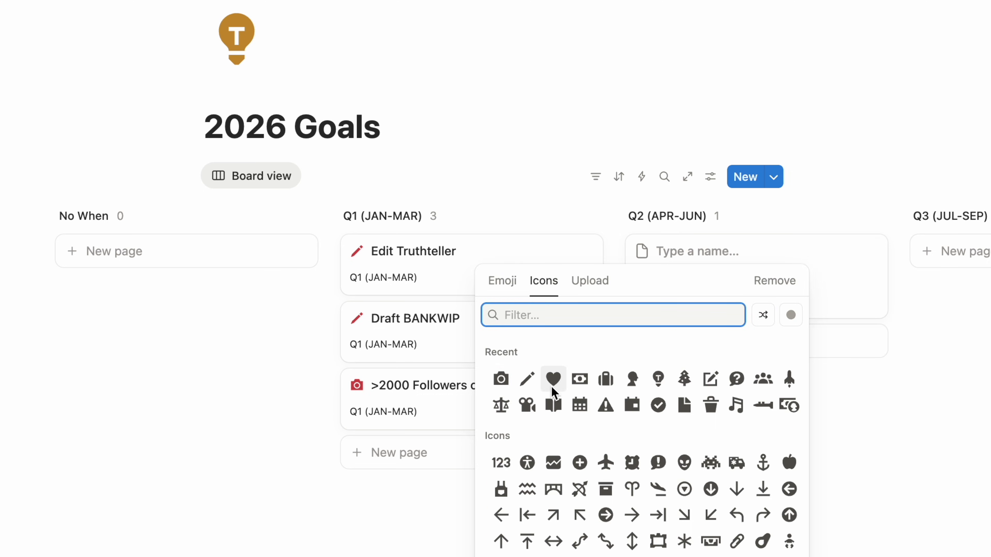
pyautogui.moveTo(554, 390)
pyautogui.click(583, 437)
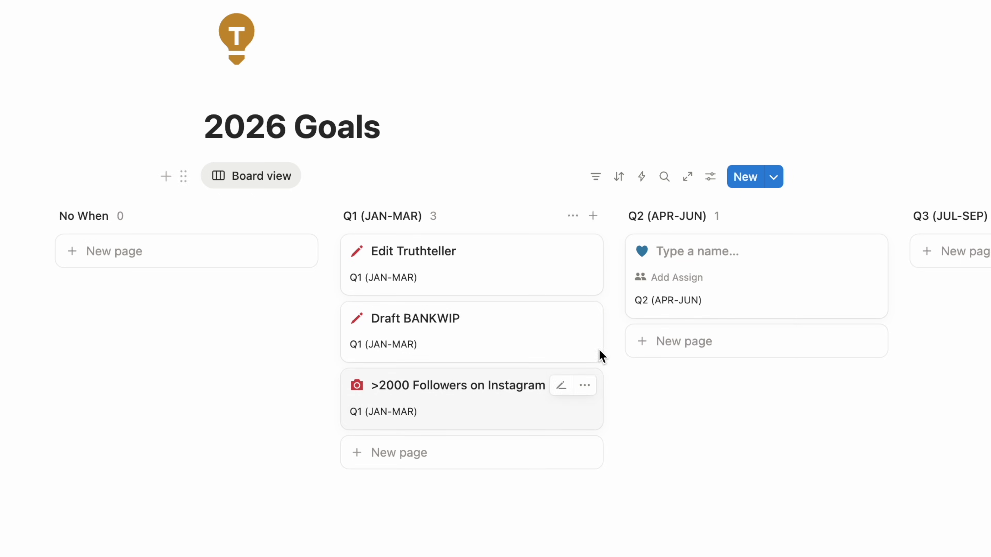
pyautogui.click(690, 246)
pyautogui.write('Start Yoga classes')
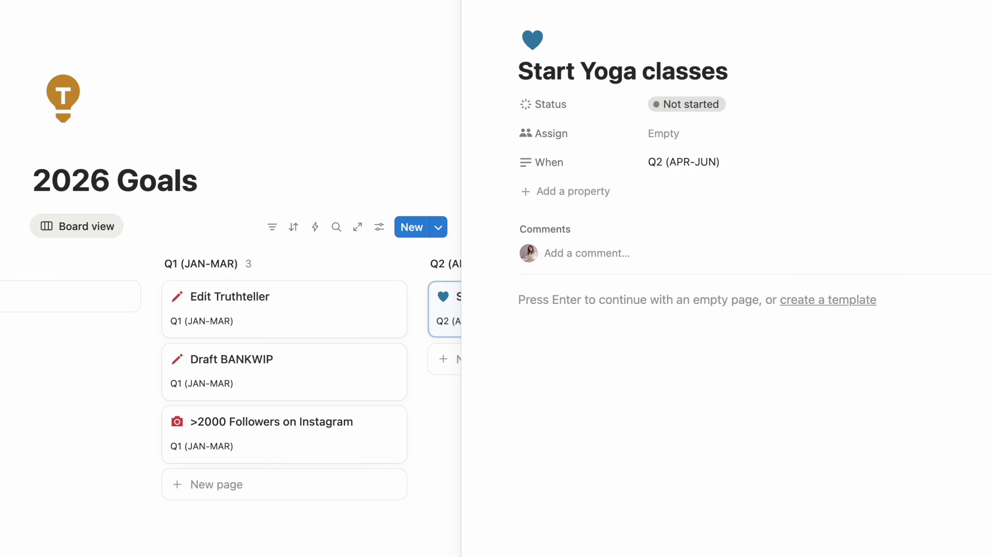
pyautogui.press('Escape')
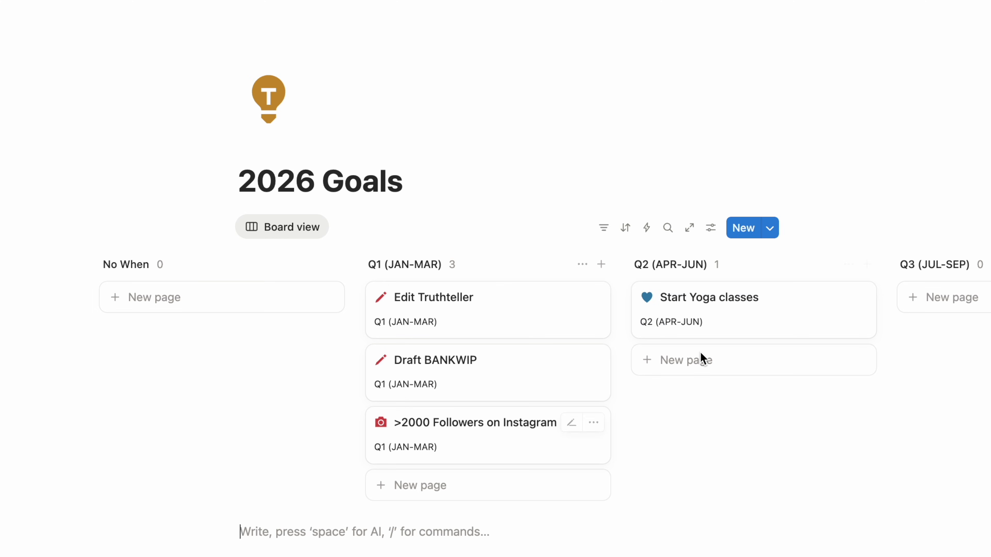
# Move the >2000 Followers on Instagram card from Q1 into Q2.
pyautogui.moveTo(515, 440); pyautogui.dragTo(806, 406)
pyautogui.click(715, 523)
pyautogui.hscroll(6, 806, 405)
pyautogui.hscroll(2, 803, 398)
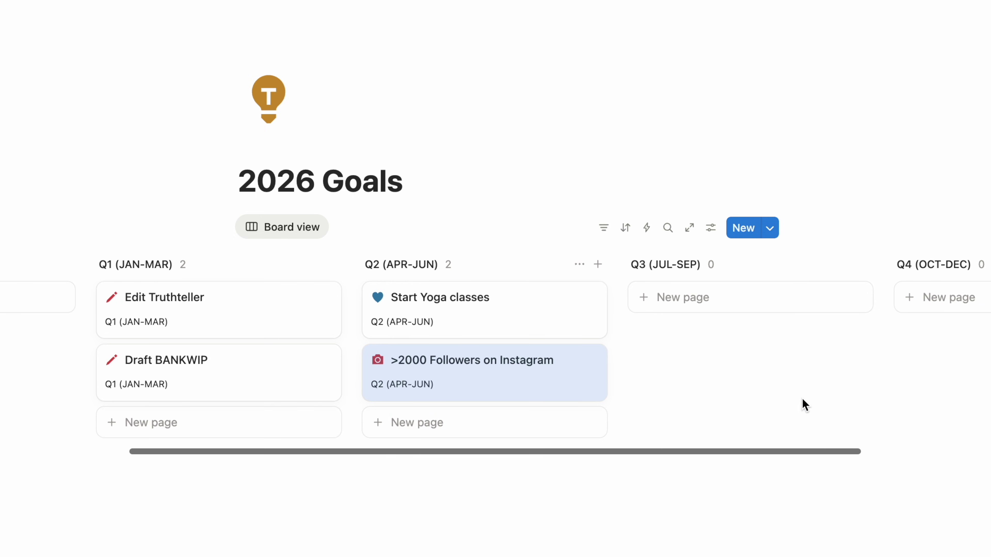
# Add a blue-heart 'Read 10 Books' goal card to Q2.
pyautogui.click(403, 423)
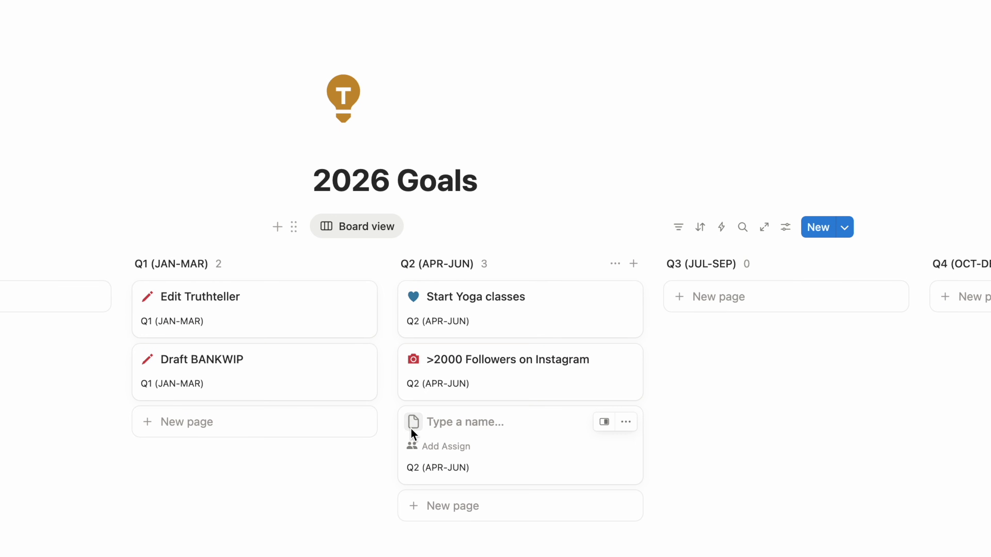
pyautogui.click(410, 429)
pyautogui.click(323, 134)
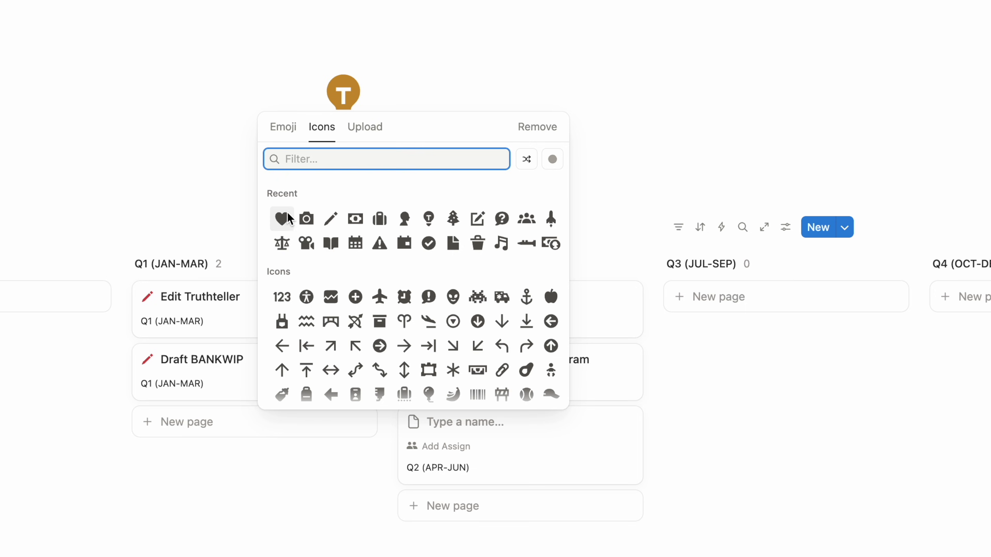
pyautogui.click(283, 219)
pyautogui.click(308, 275)
pyautogui.write('R')
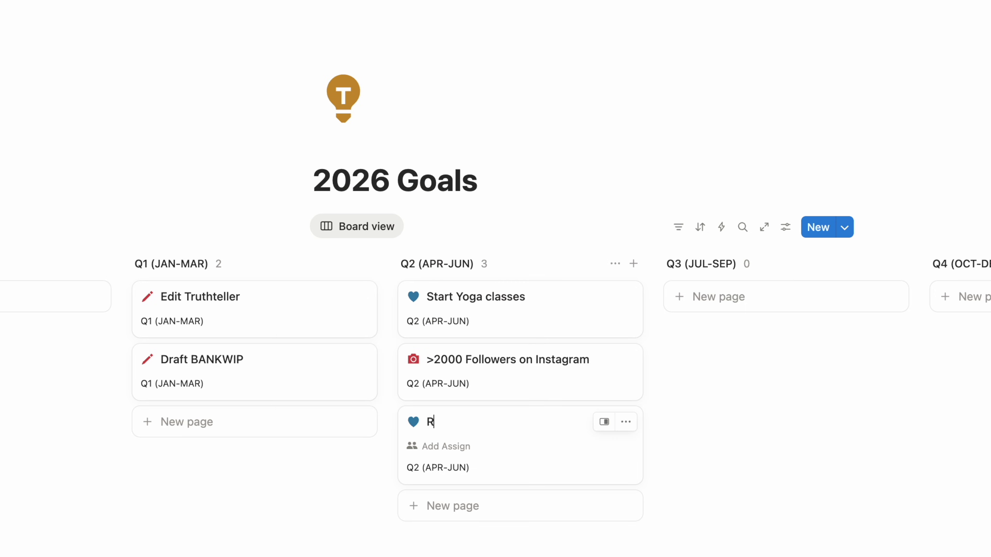
pyautogui.write('ead 10 Books')
pyautogui.press('Return')
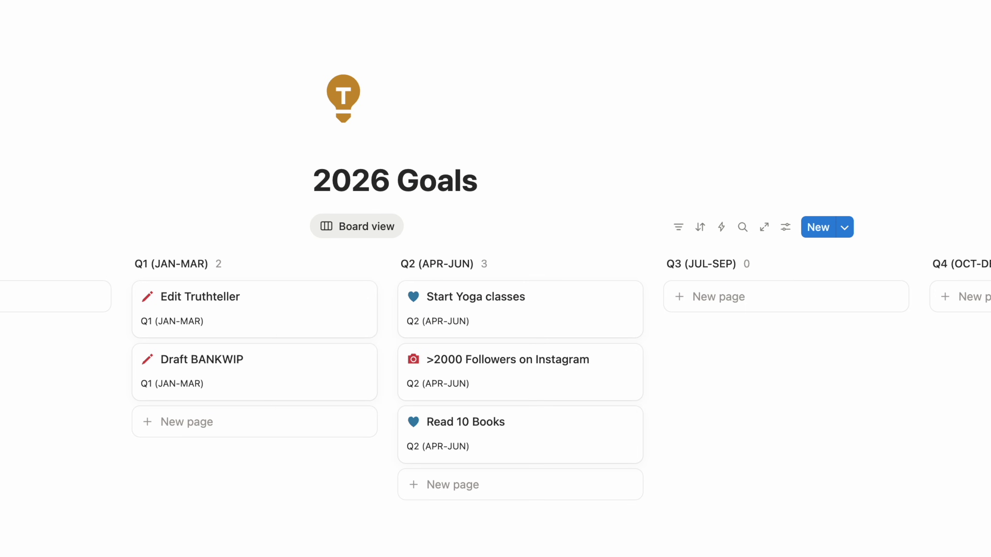
pyautogui.click(314, 531)
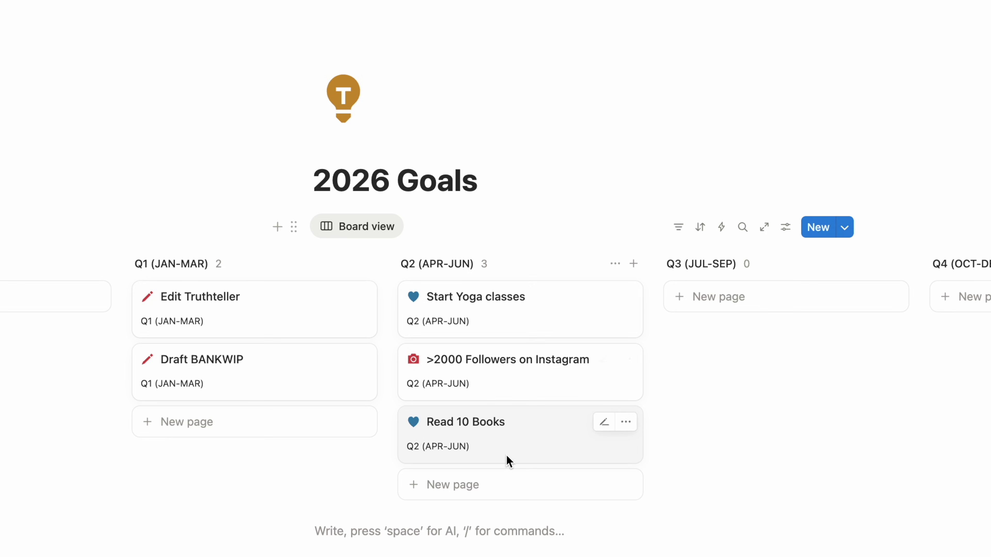
pyautogui.click(786, 229)
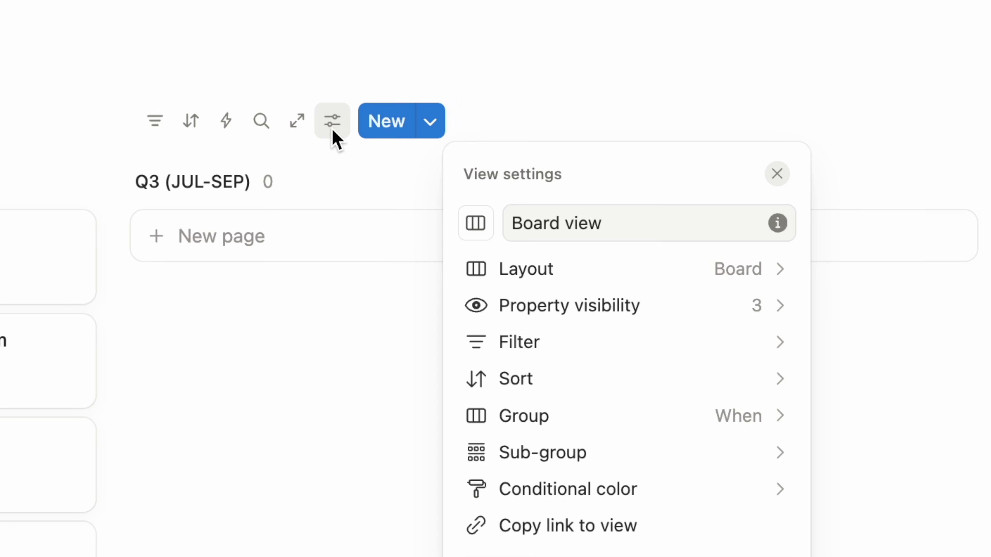
# Make the Status property visible on the board cards.
pyautogui.click(532, 315)
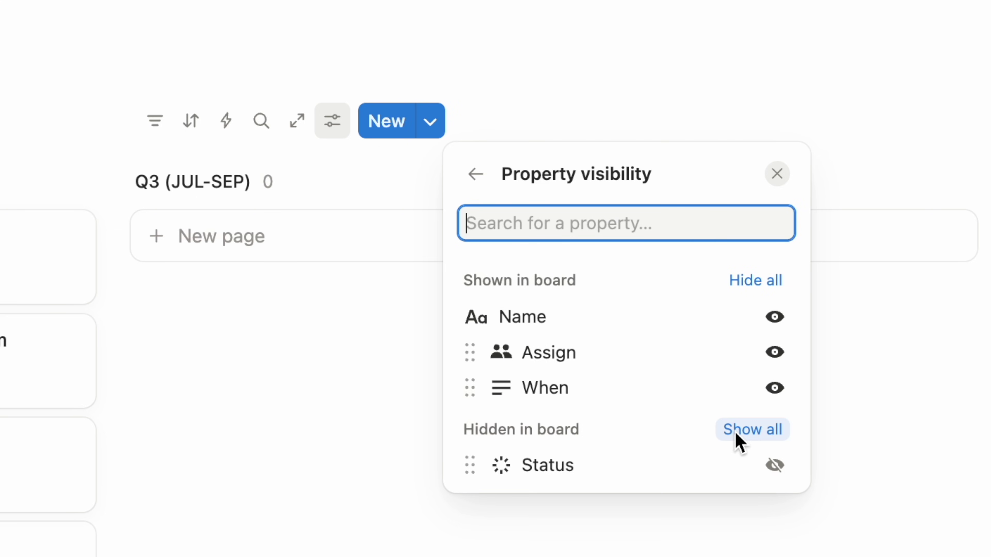
pyautogui.click(774, 467)
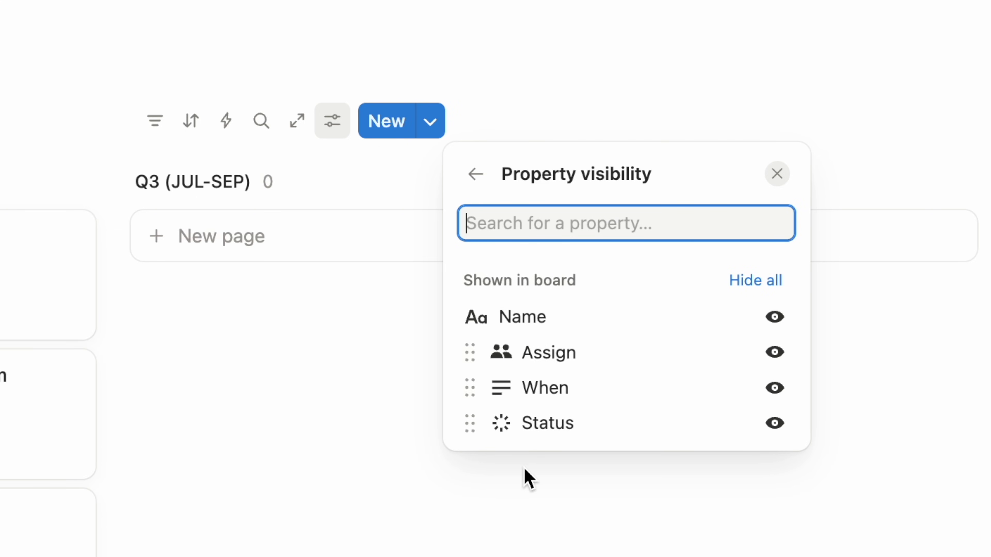
pyautogui.click(475, 174)
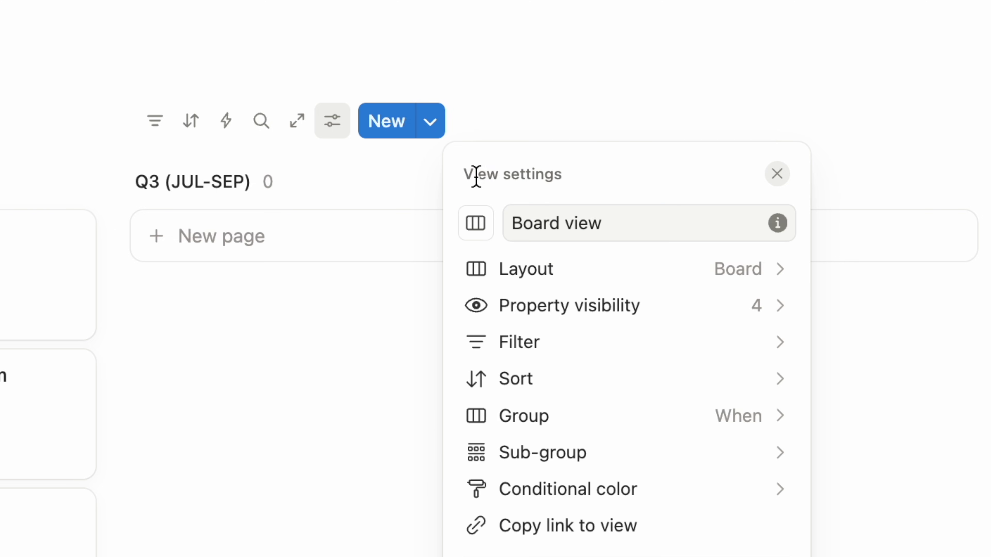
pyautogui.click(757, 423)
# Set Edit Truthteller's status to In progress.
pyautogui.click(236, 328)
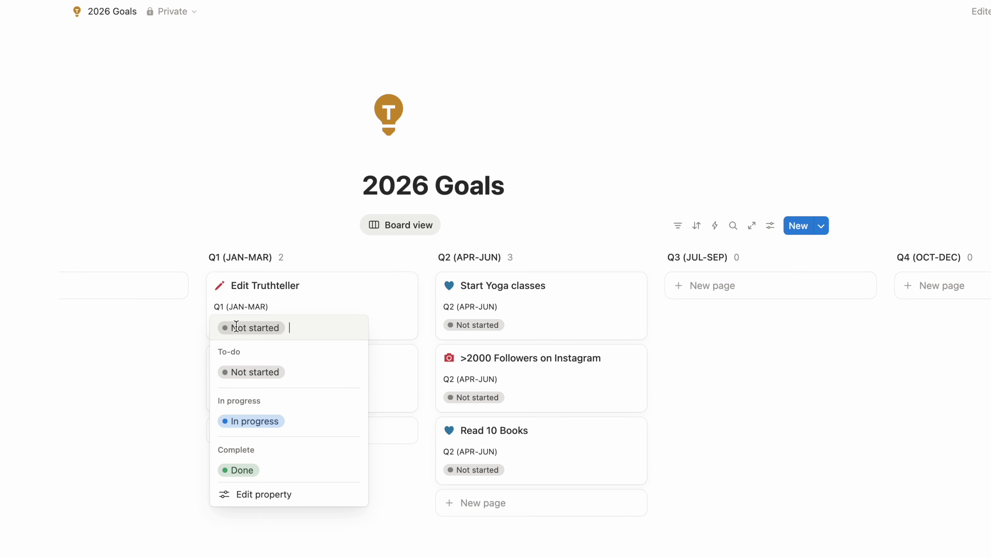
pyautogui.click(251, 422)
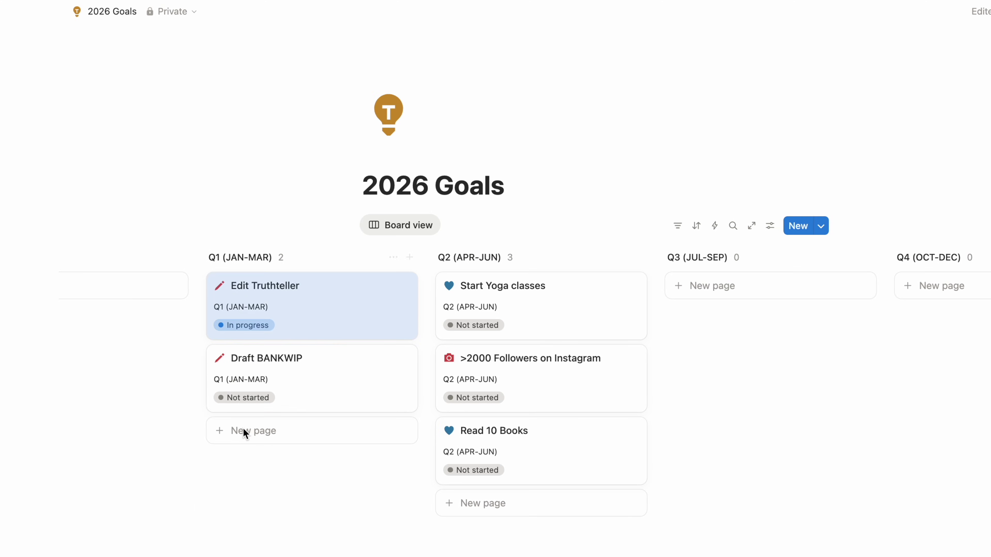
pyautogui.press('Escape')
pyautogui.hscroll(-2, 416, 371)
pyautogui.scroll(-2, 417, 372)
pyautogui.hscroll(1, 416, 372)
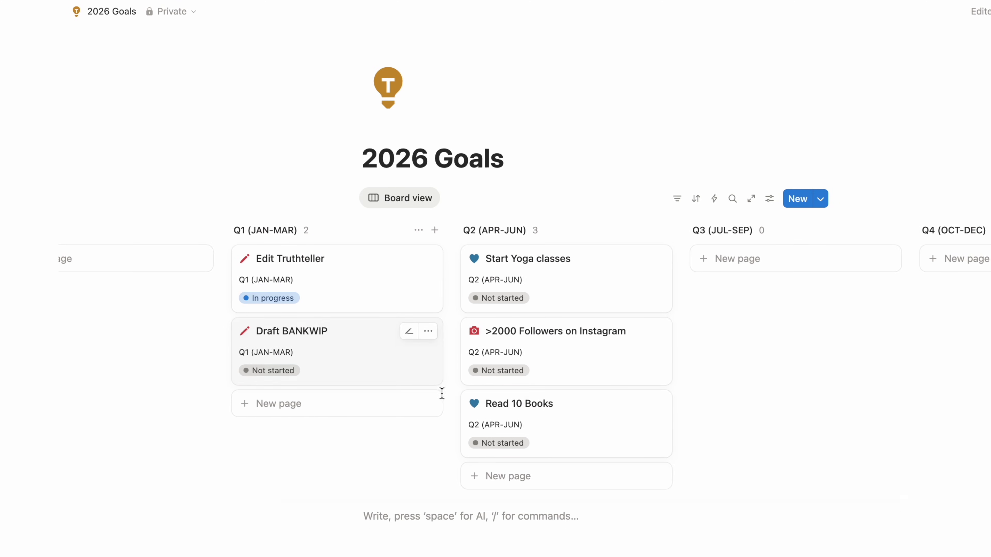
# Set the >2000 Followers on Instagram card's status to Not started.
pyautogui.click(496, 440)
pyautogui.press('Escape')
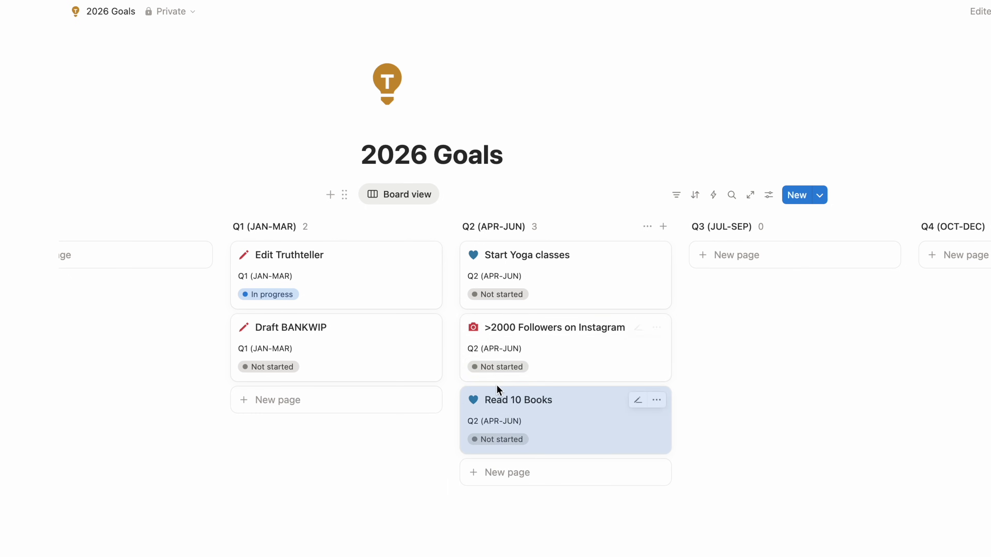
pyautogui.click(497, 367)
pyautogui.click(491, 511)
pyautogui.click(491, 512)
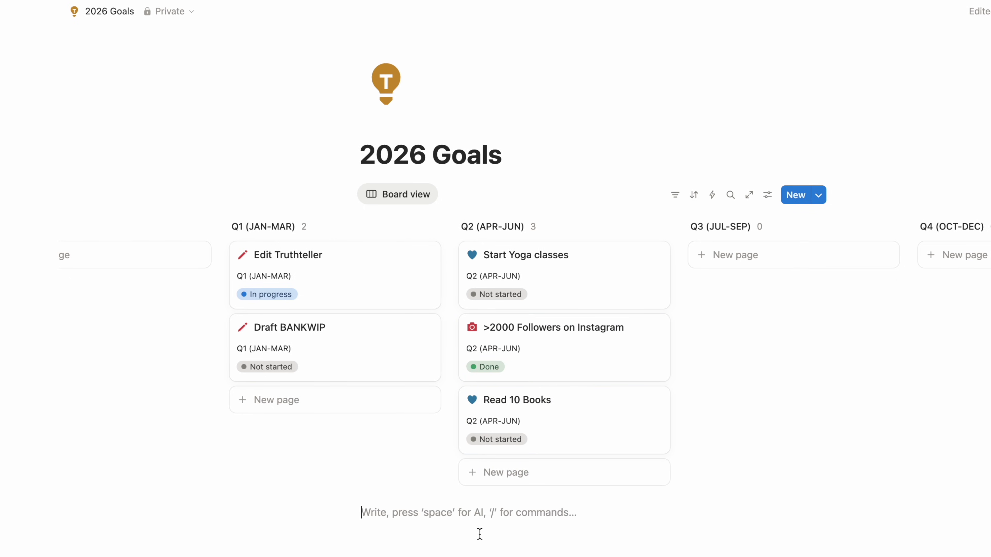
pyautogui.hscroll(1, 611, 421)
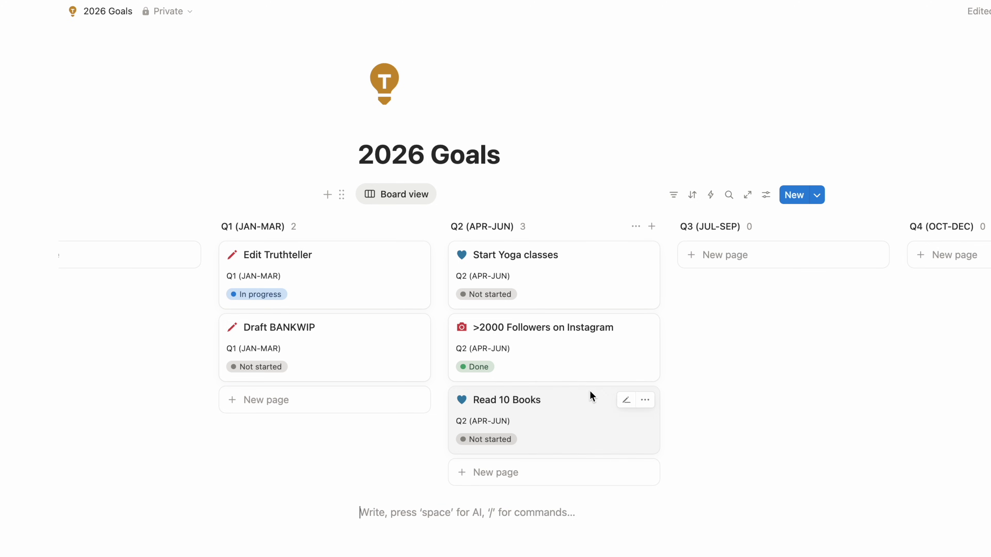
pyautogui.click(475, 367)
pyautogui.click(504, 411)
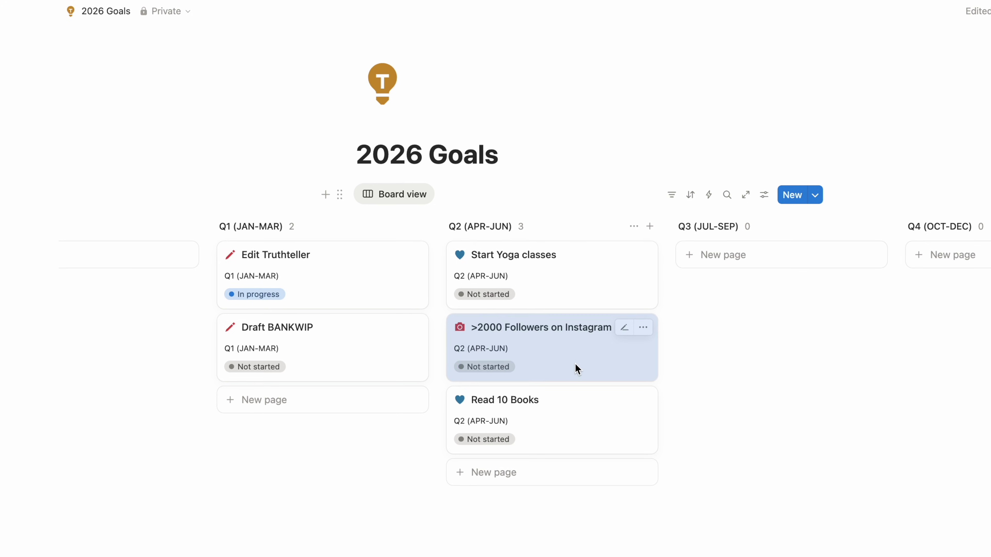
# Move Read 10 Books and >2000 Followers on Instagram into the Q1 column.
pyautogui.moveTo(582, 279); pyautogui.dragTo(374, 401)
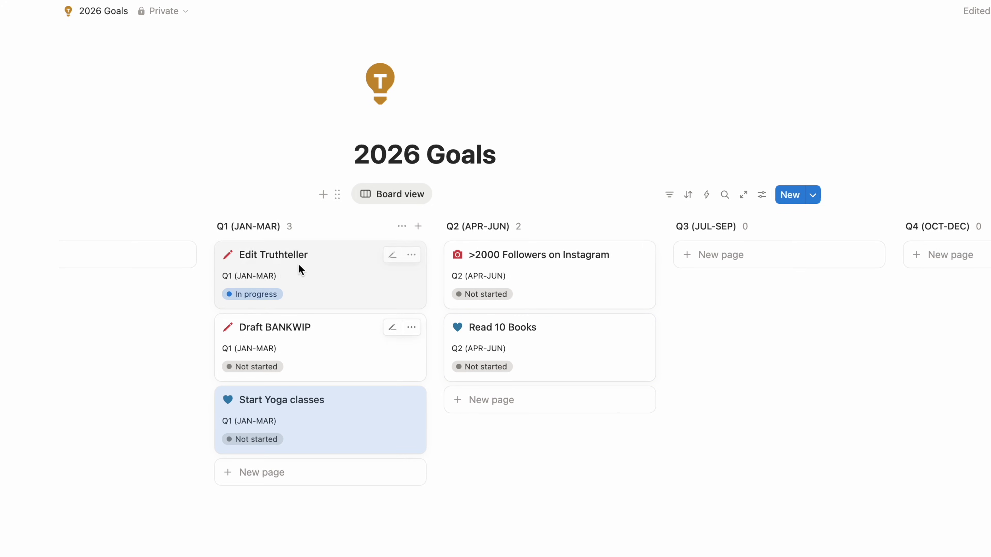
pyautogui.moveTo(503, 351); pyautogui.dragTo(417, 491)
pyautogui.hscroll(-3, 468, 503)
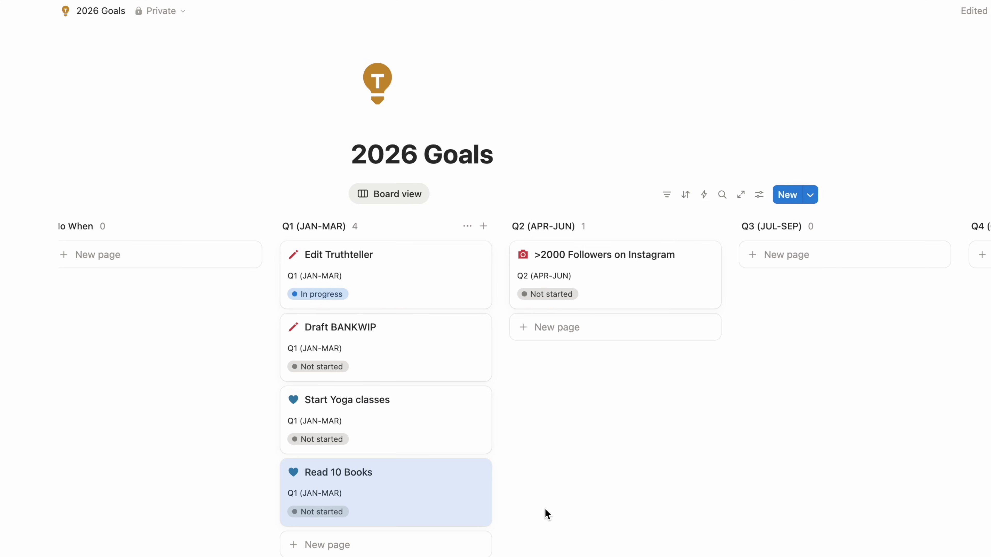
pyautogui.moveTo(605, 273); pyautogui.dragTo(468, 507)
pyautogui.scroll(-2, 675, 425)
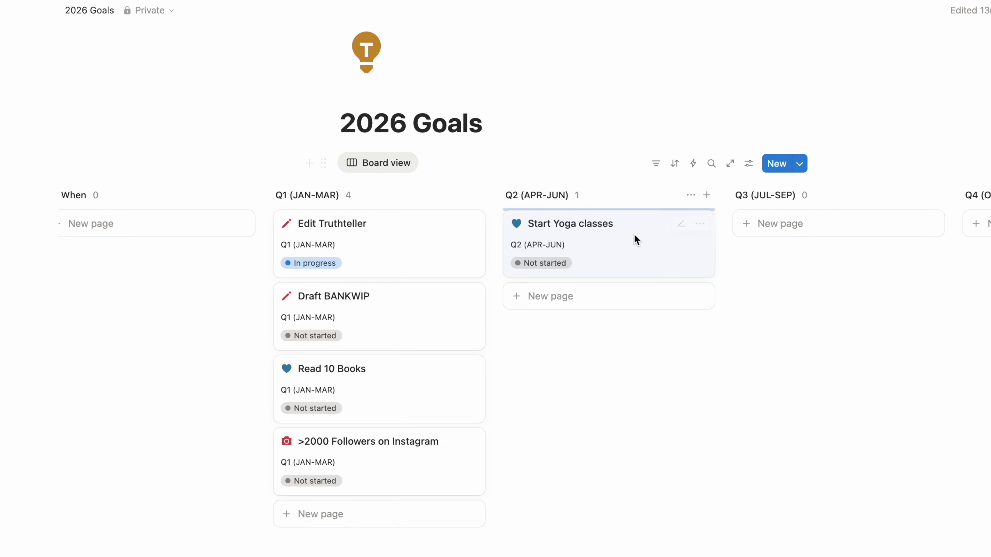
# Add a blue-heart Start GYM goal card to Q1.
pyautogui.click(356, 522)
pyautogui.click(284, 515)
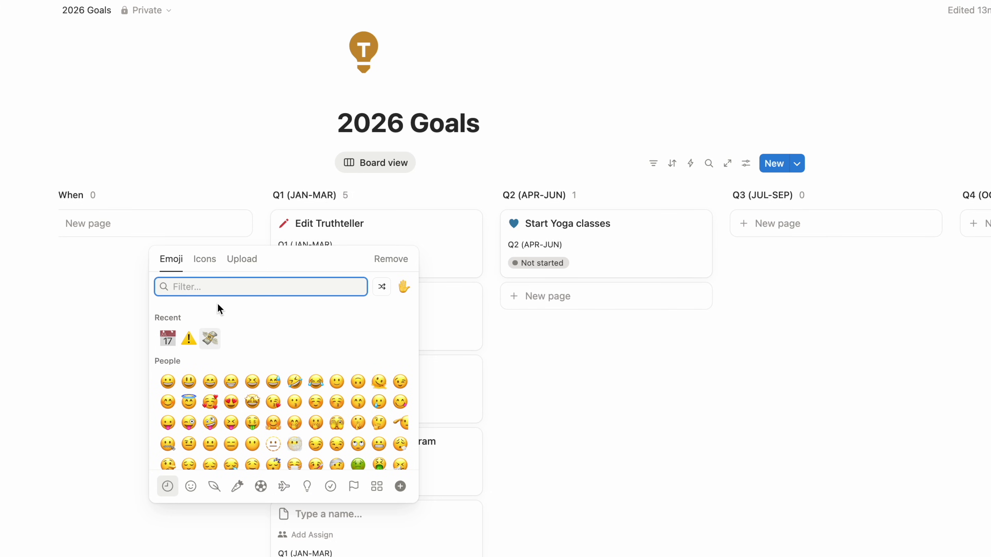
pyautogui.click(204, 259)
pyautogui.moveTo(172, 333)
pyautogui.click(255, 360)
pyautogui.click(330, 504)
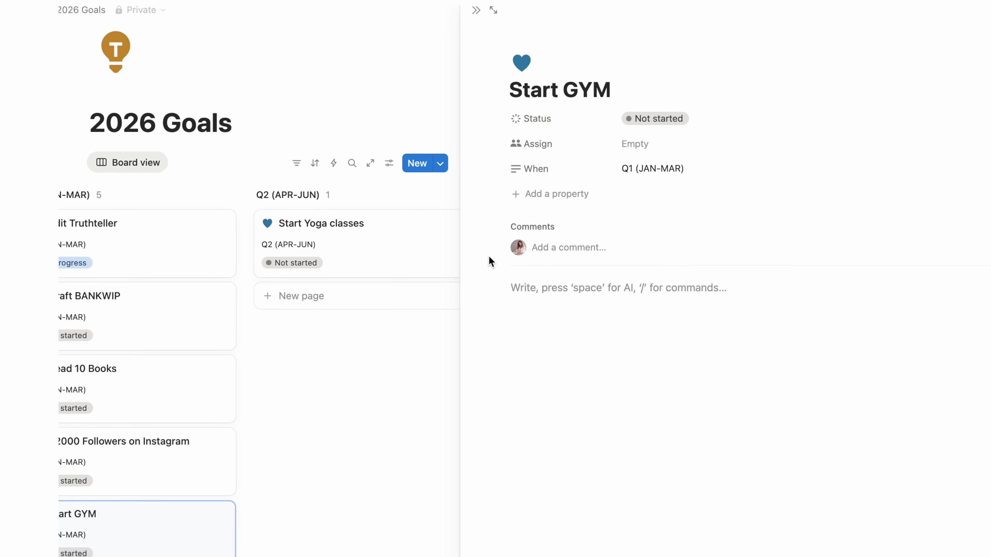
pyautogui.click(389, 407)
# Duplicate the Followers card into Q2 and retitle it '>3000 Followers on Instagram'.
pyautogui.rightClick(572, 416)
pyautogui.click(636, 344)
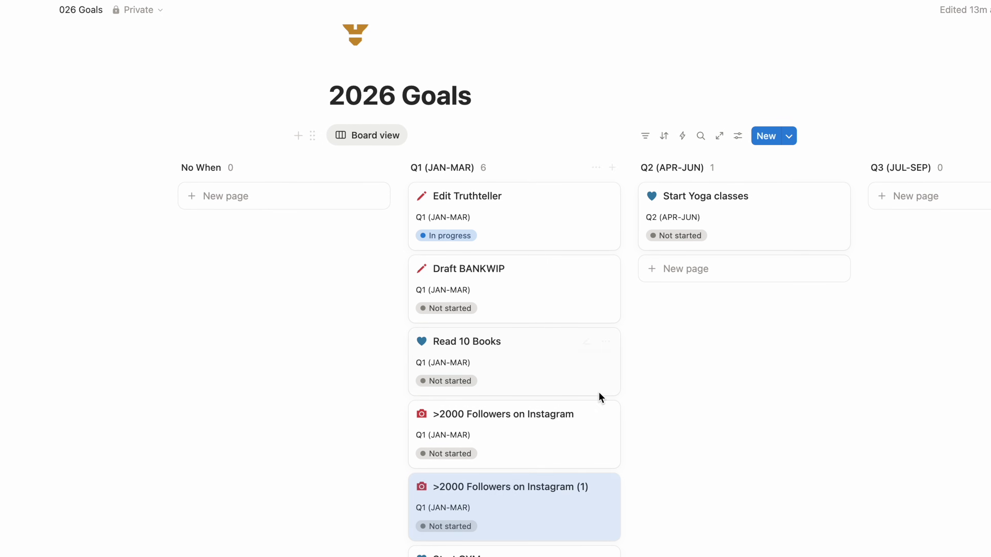
pyautogui.moveTo(577, 492); pyautogui.dragTo(688, 279)
pyautogui.click(688, 279)
pyautogui.click(531, 91)
pyautogui.press('BackSpace')
pyautogui.write('3000 Followers on Instagram (1')
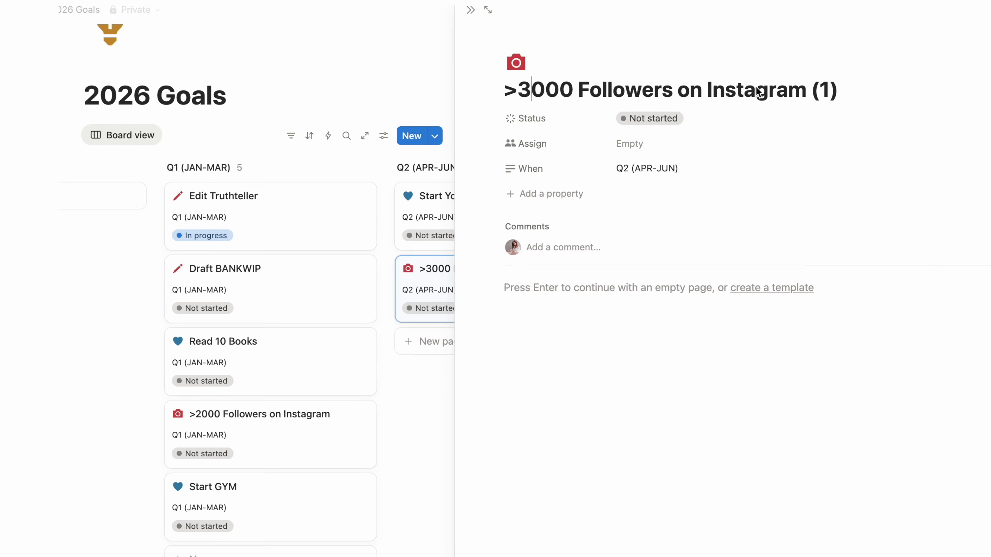
pyautogui.press('End')
pyautogui.press('BackSpace')
pyautogui.press('BackSpace')
pyautogui.press('BackSpace')
pyautogui.press('BackSpace')
pyautogui.press('Escape')
# Duplicate the >3000 Followers card into Q3.
pyautogui.rightClick(737, 348)
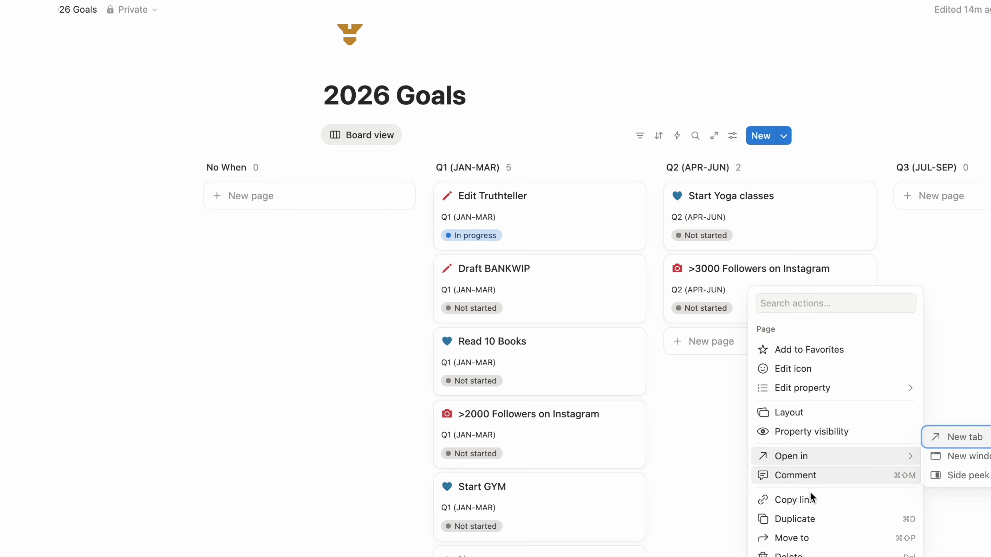
pyautogui.click(796, 519)
pyautogui.moveTo(803, 381); pyautogui.dragTo(808, 226)
pyautogui.rightClick(807, 226)
pyautogui.click(868, 465)
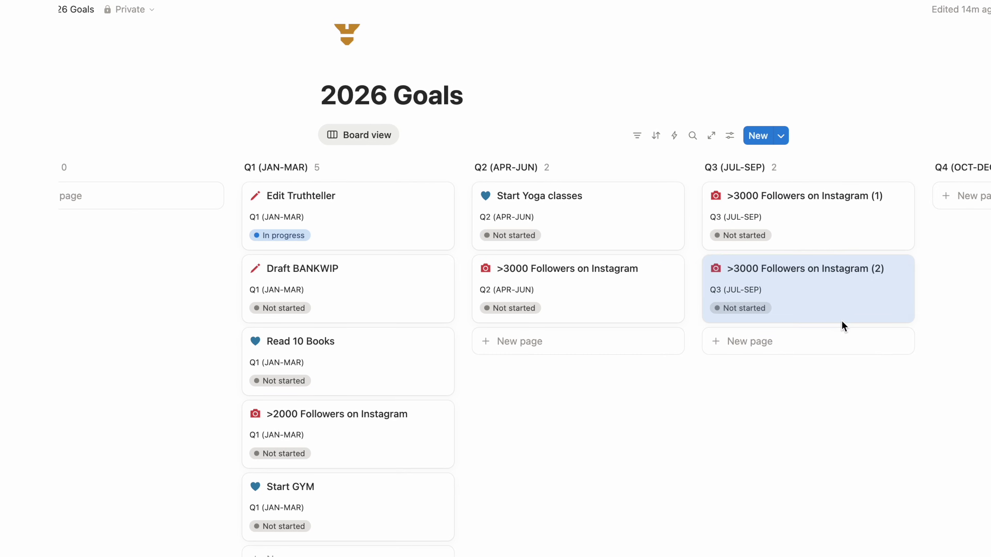
pyautogui.press('BackSpace')
pyautogui.click(793, 215)
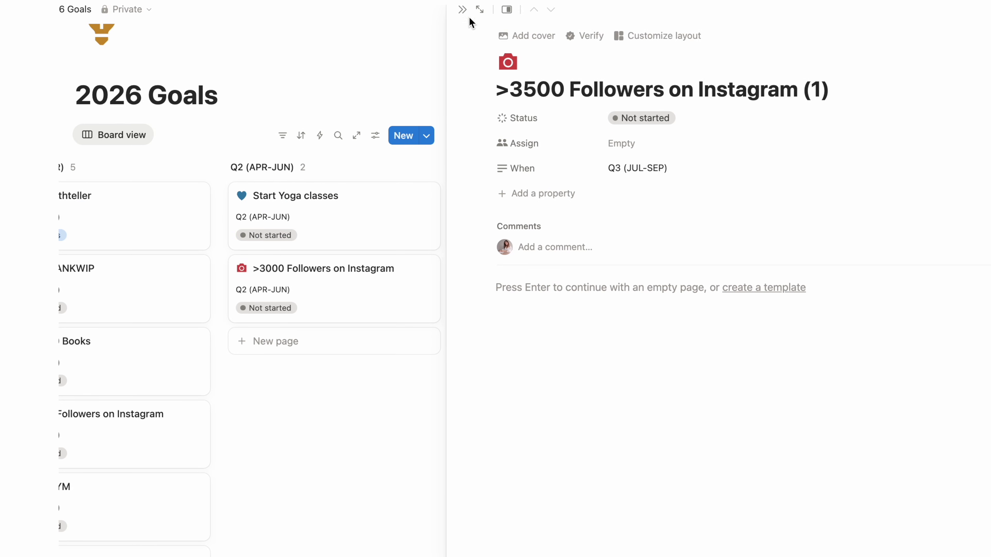
pyautogui.click(463, 9)
# Tidy the Q3 follower goal's title, removing the '(1)' suffix.
pyautogui.hscroll(5, 900, 221)
pyautogui.click(900, 221)
pyautogui.click(522, 88)
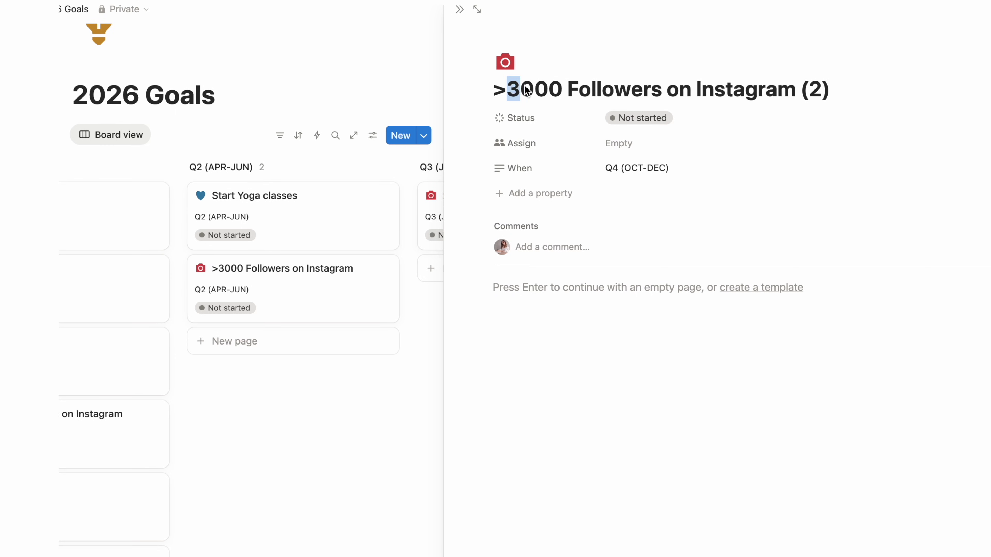
pyautogui.press('Escape')
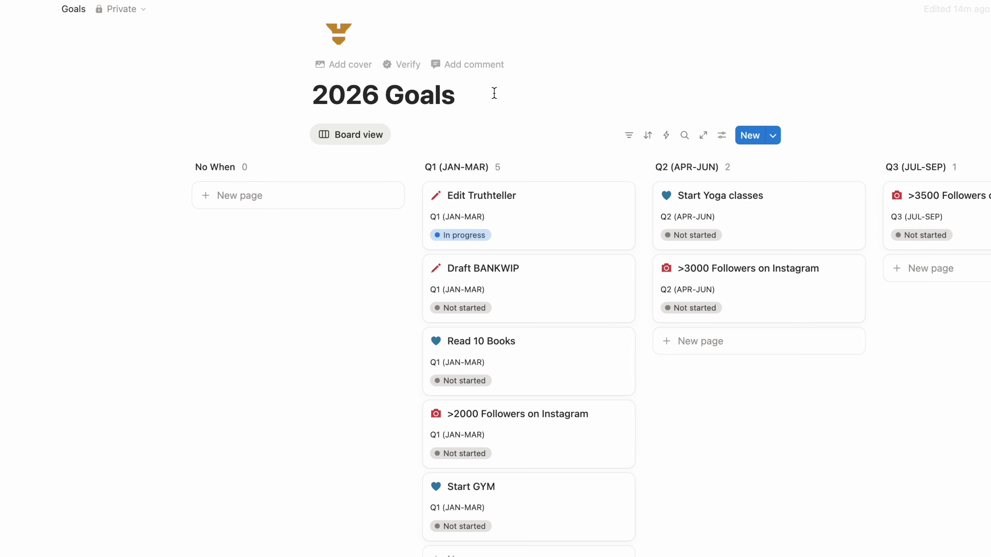
pyautogui.click(937, 197)
pyautogui.press('BackSpace')
pyautogui.press('BackSpace')
pyautogui.press('BackSpace')
pyautogui.press('BackSpace')
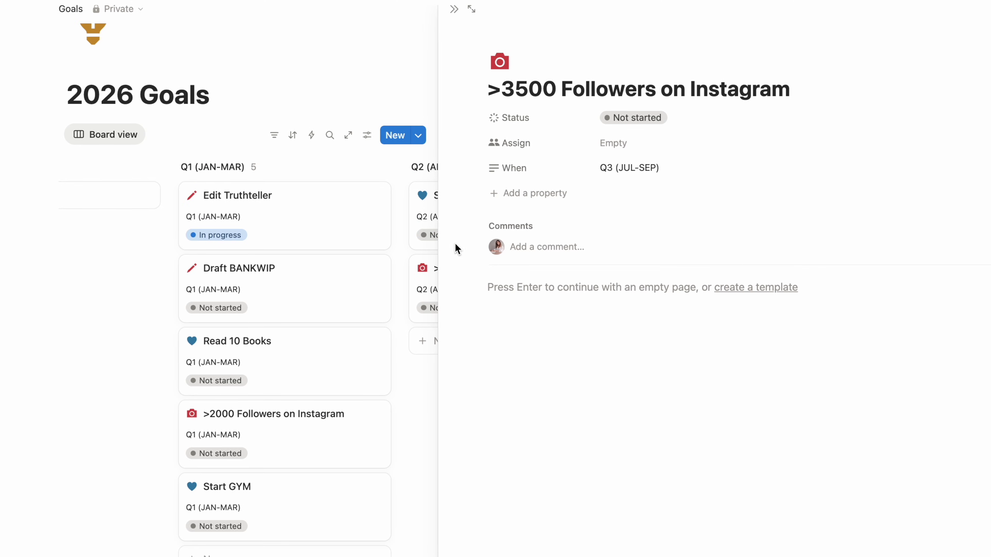
pyautogui.press('Escape')
pyautogui.hscroll(5, 649, 349)
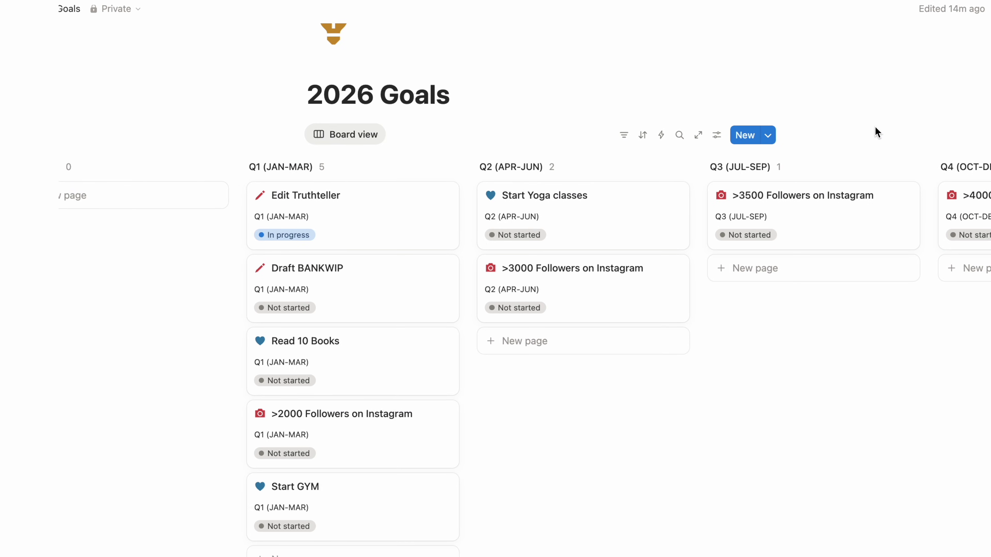
pyautogui.hscroll(3, 892, 206)
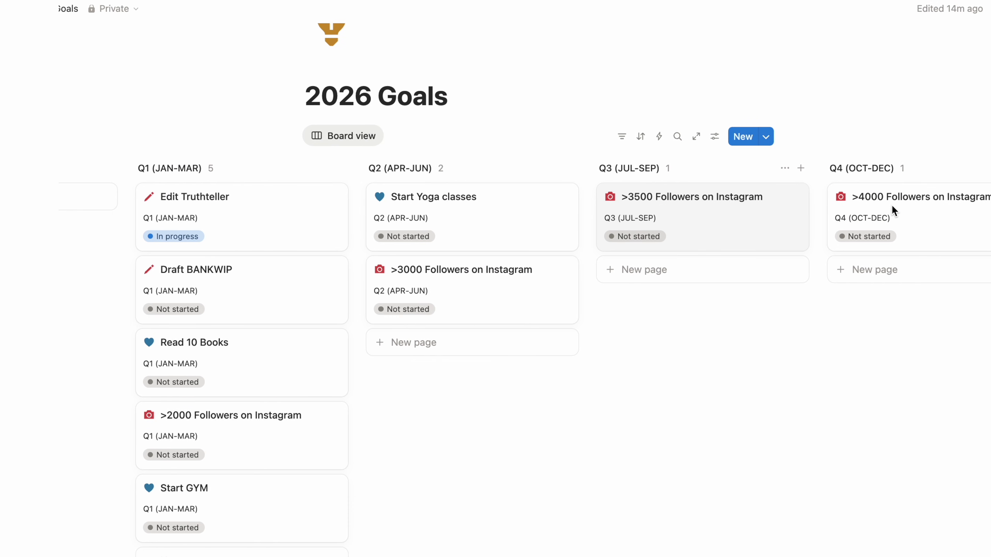
# Duplicate Draft BANKWIP into Q3 and rename the copy 'Edit BANKWIP Draft 1'.
pyautogui.rightClick(232, 277)
pyautogui.click(273, 506)
pyautogui.moveTo(292, 379); pyautogui.dragTo(644, 297)
pyautogui.click(644, 297)
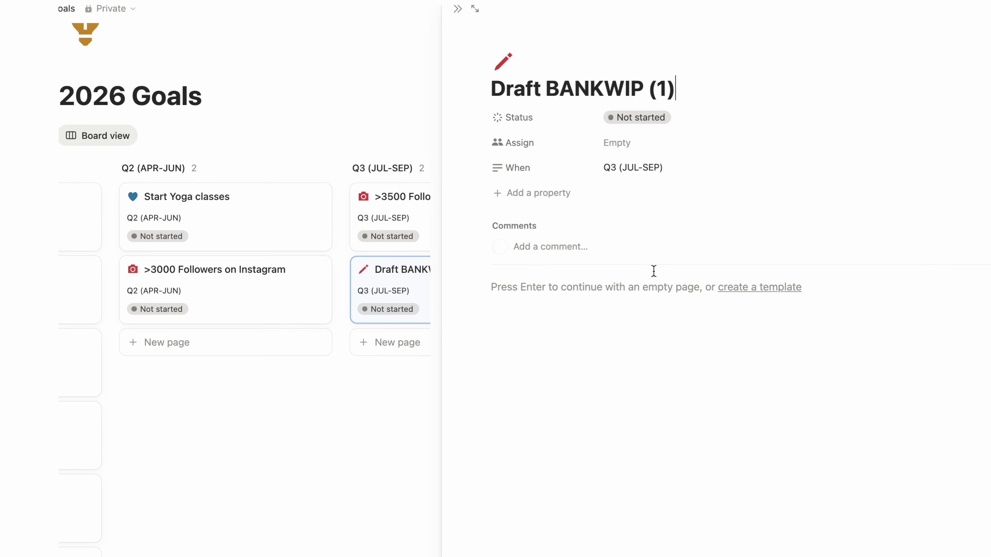
pyautogui.doubleClick(517, 89)
pyautogui.write('Edi')
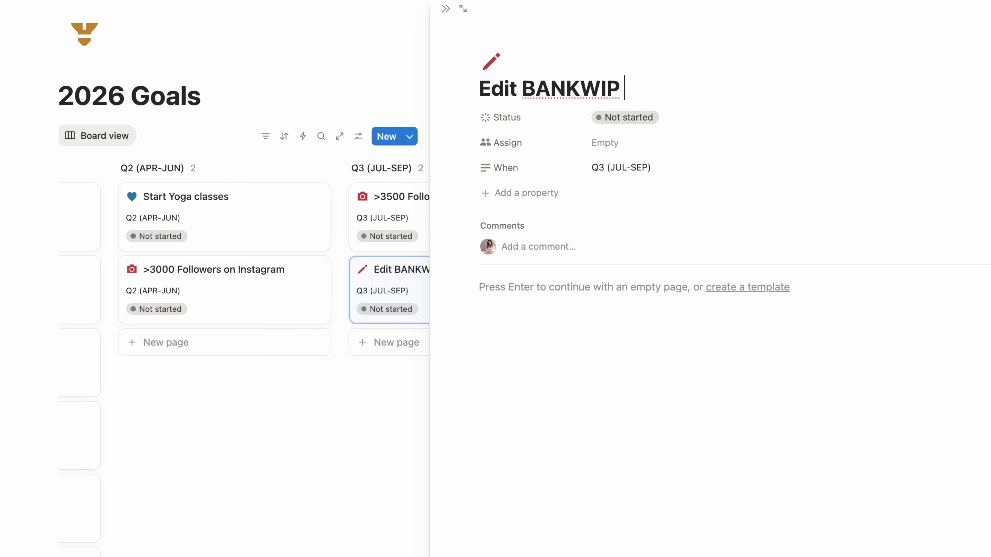
pyautogui.write('Draft 1')
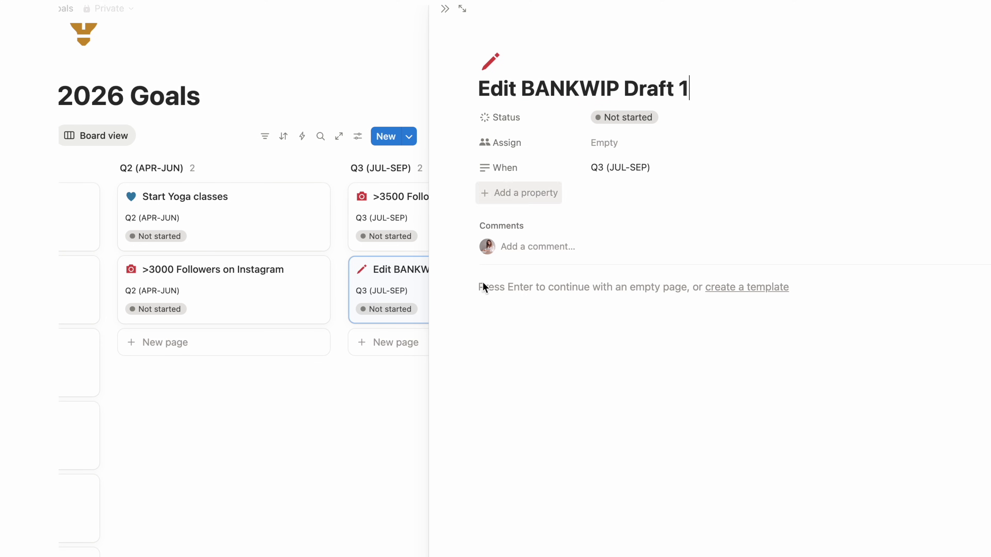
pyautogui.press('Escape')
pyautogui.hscroll(2, 863, 469)
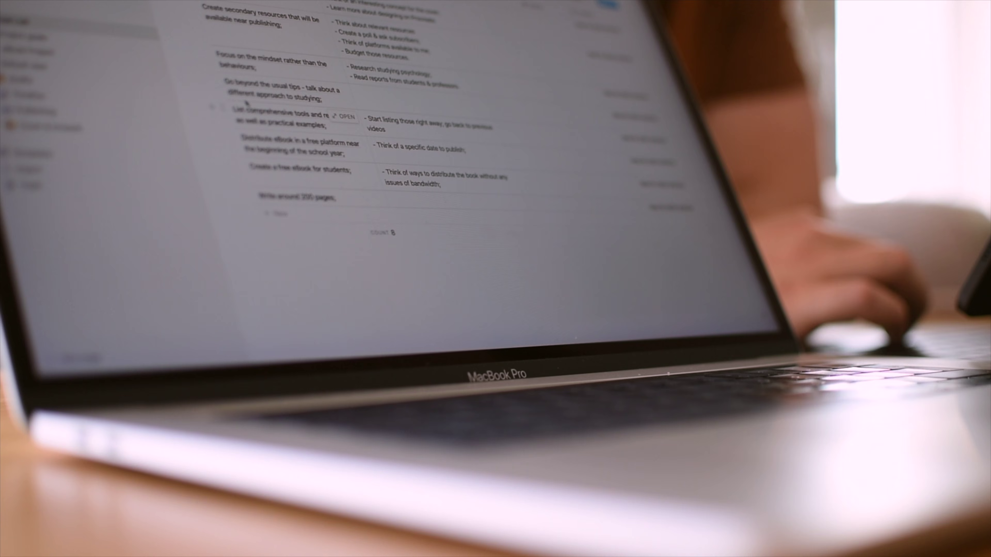
# Turn on Hide empty groups so the No When column disappears.
pyautogui.click(109, 102)
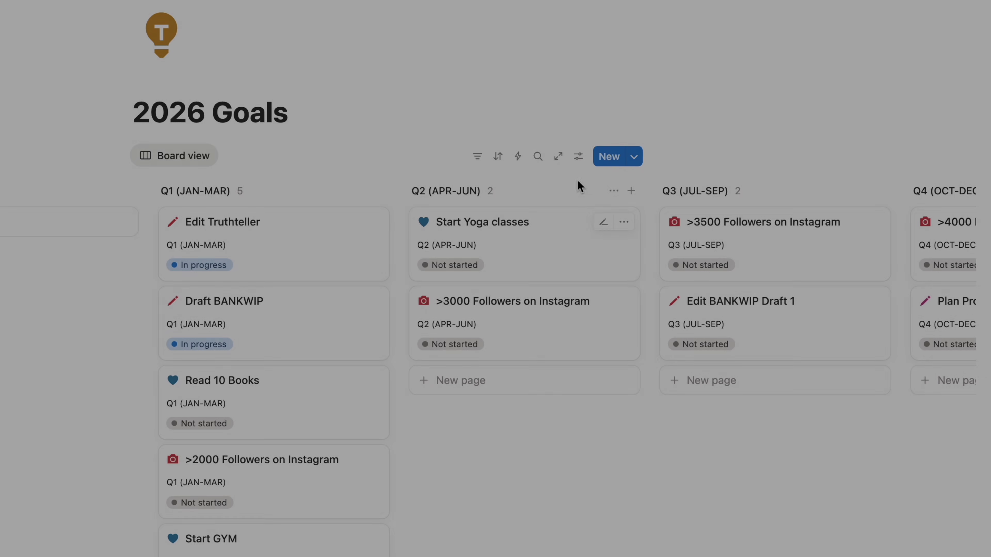
pyautogui.click(577, 158)
pyautogui.click(700, 324)
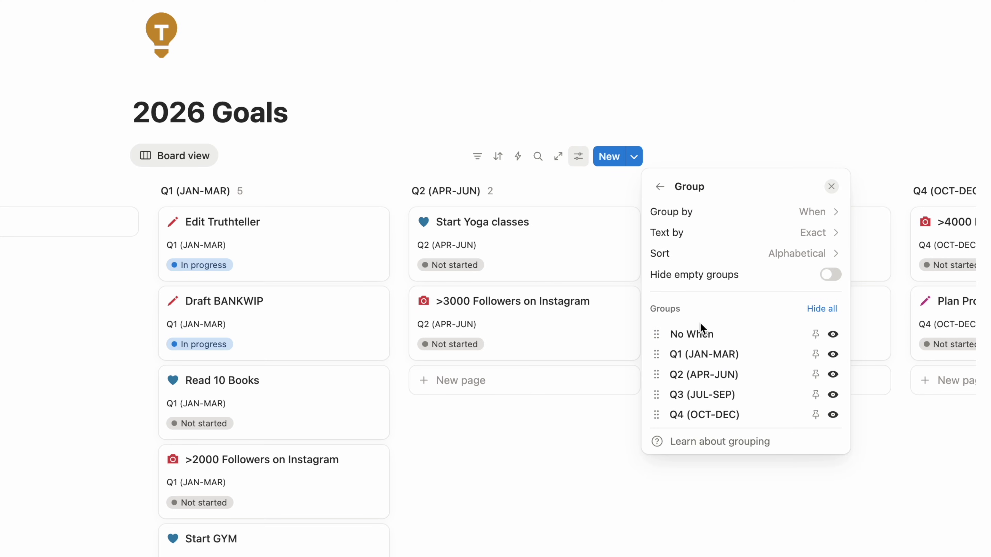
pyautogui.click(831, 275)
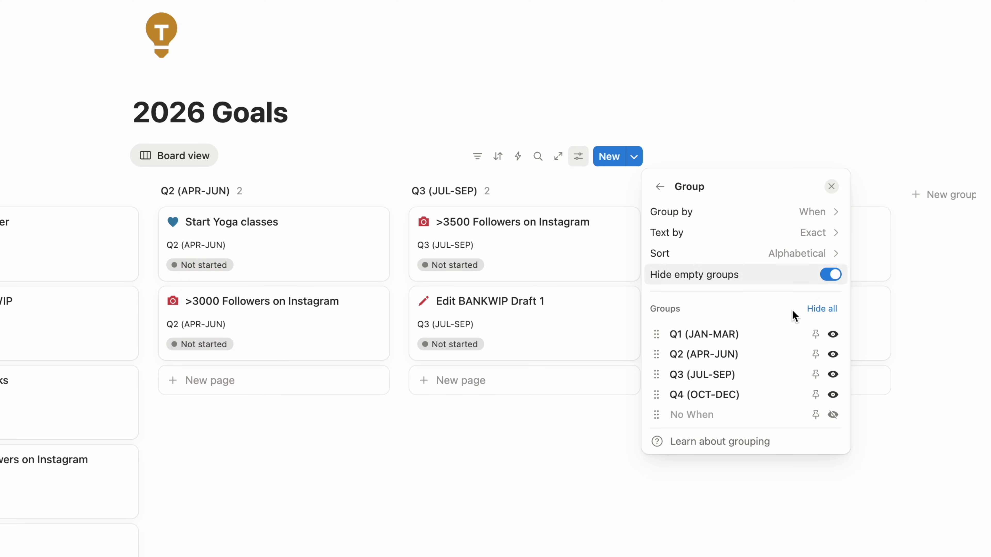
pyautogui.click(596, 527)
pyautogui.hscroll(-5, 597, 526)
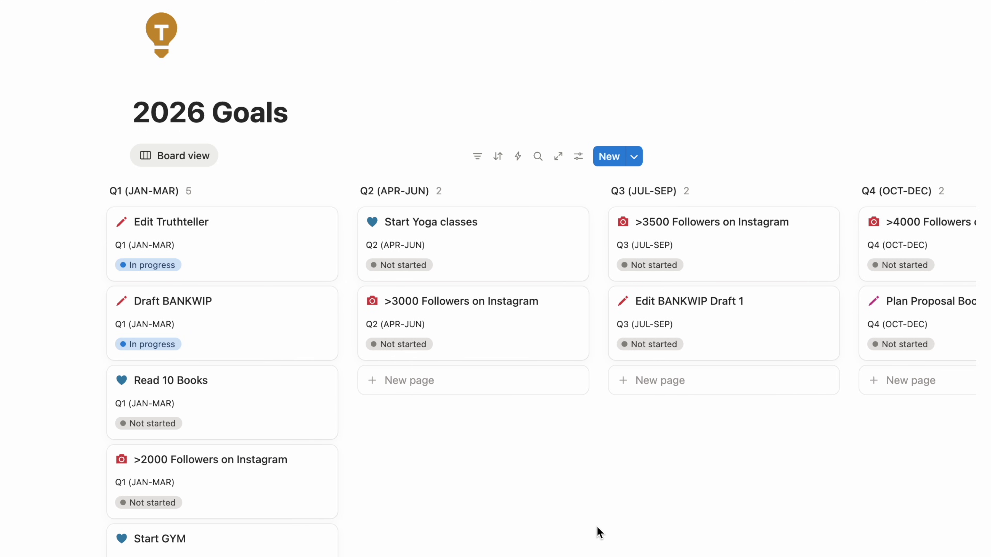
pyautogui.hscroll(5, 597, 526)
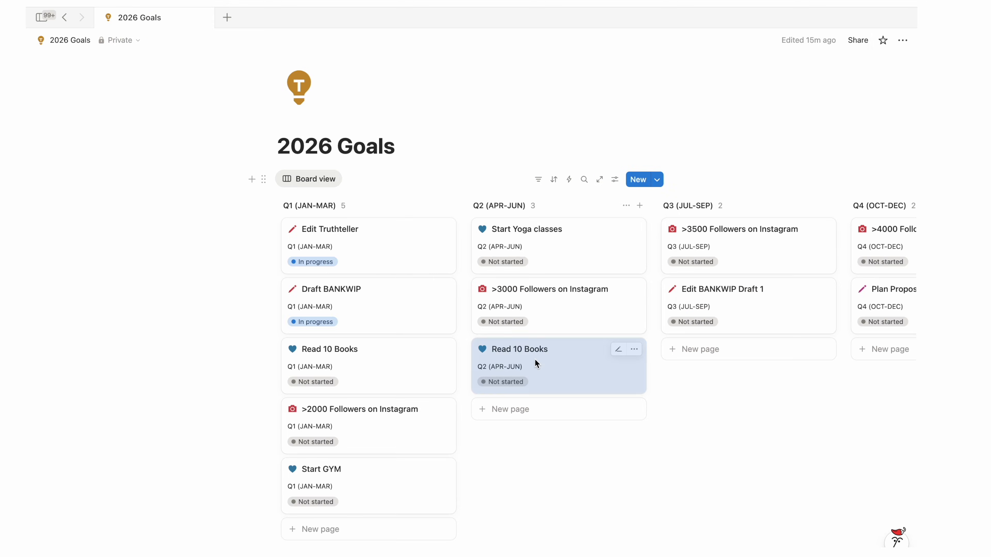
pyautogui.click(519, 360)
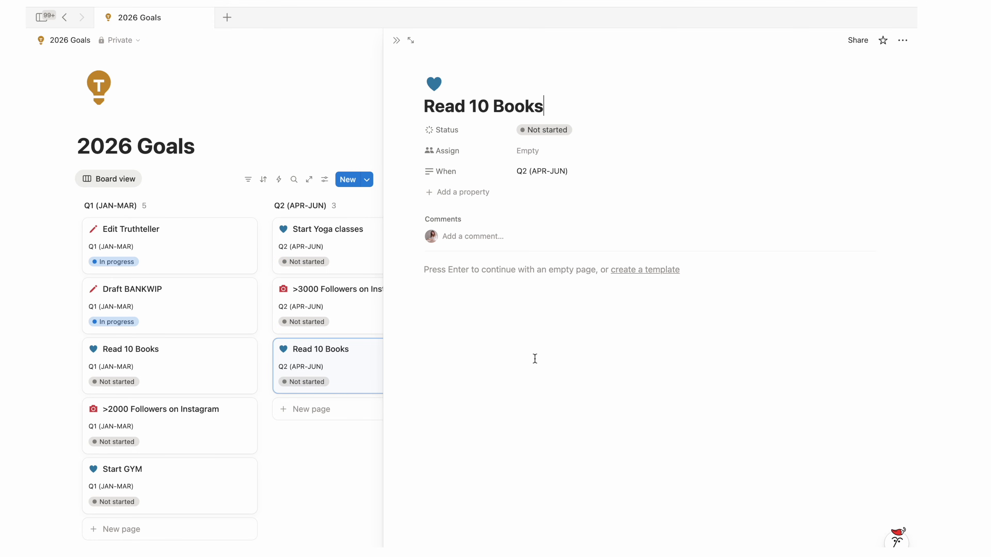
# Duplicate the Read 10 Books card and move the copy into Q3.
pyautogui.rightClick(370, 360)
pyautogui.click(390, 285)
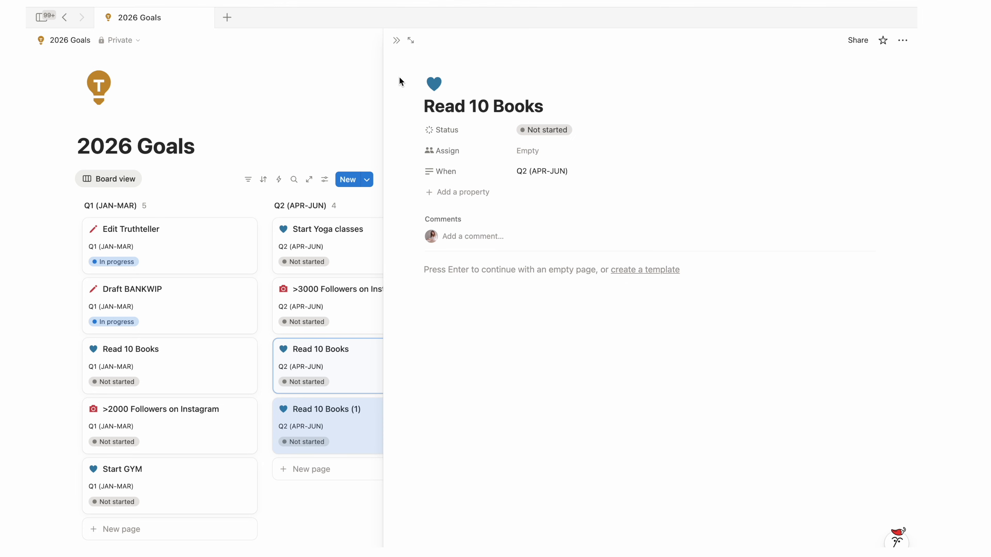
pyautogui.click(396, 41)
pyautogui.moveTo(573, 419); pyautogui.dragTo(699, 361)
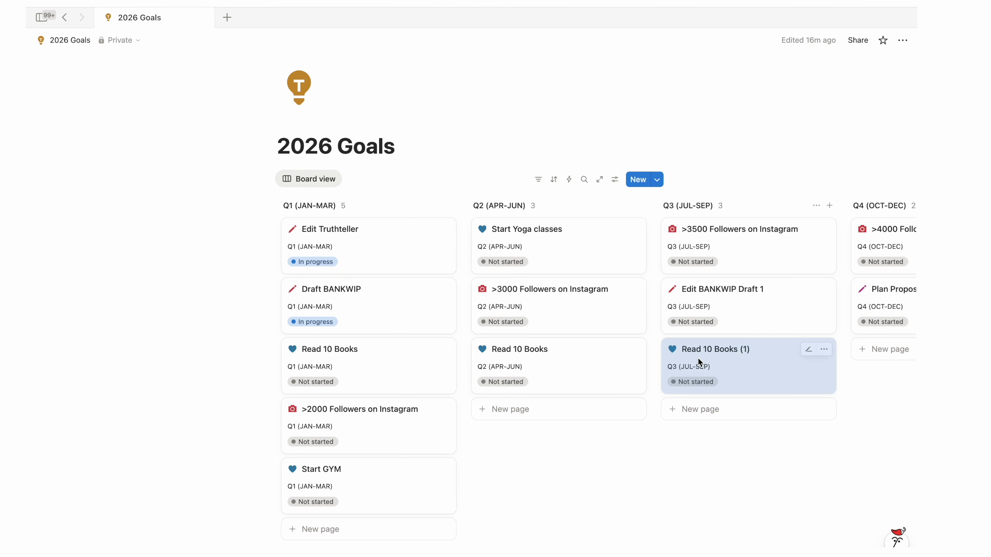
pyautogui.click(699, 361)
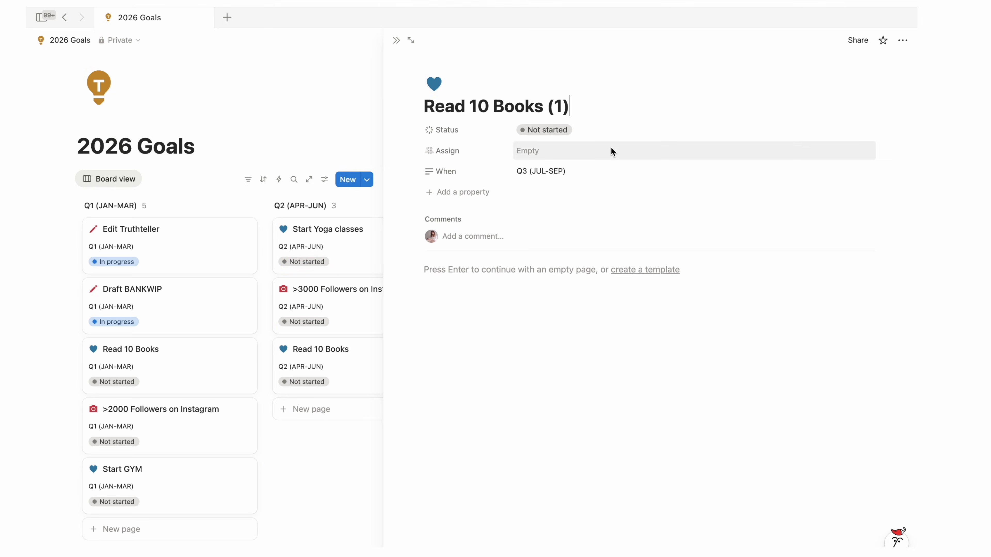
pyautogui.click(397, 40)
# Duplicate it again into Q4 and remove '(1)' from the copy's title.
pyautogui.rightClick(734, 369)
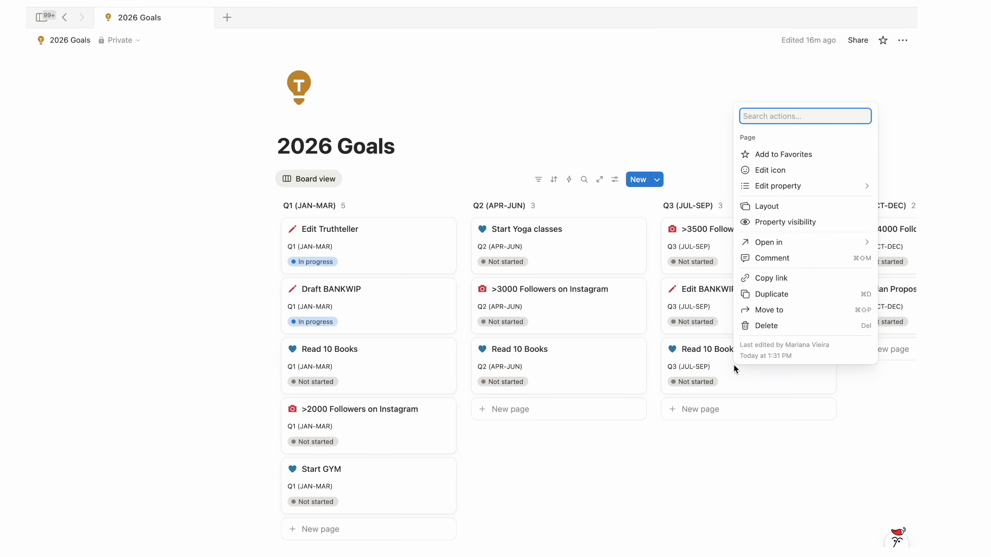
pyautogui.click(771, 294)
pyautogui.hscroll(5, 759, 347)
pyautogui.moveTo(586, 434); pyautogui.dragTo(719, 367)
pyautogui.click(719, 368)
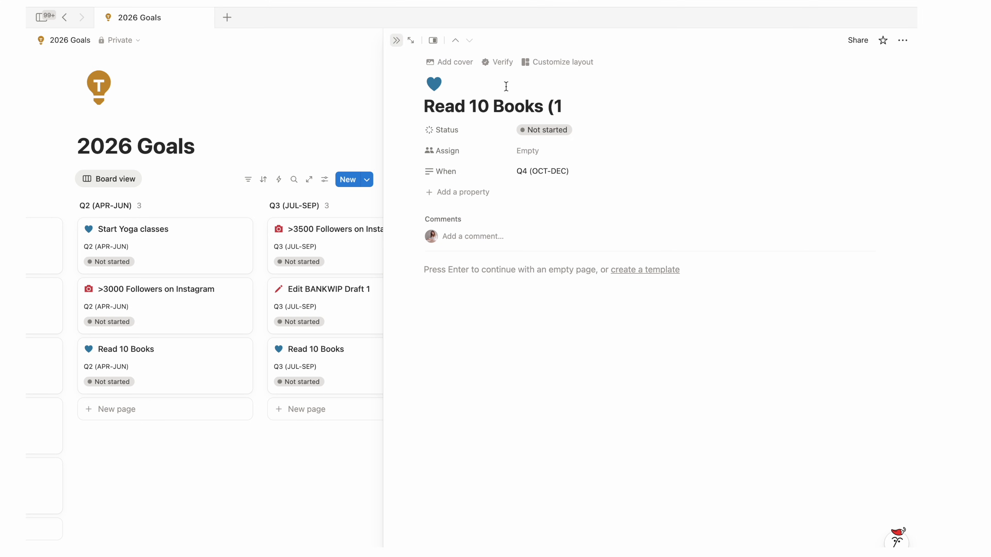
pyautogui.click(597, 110)
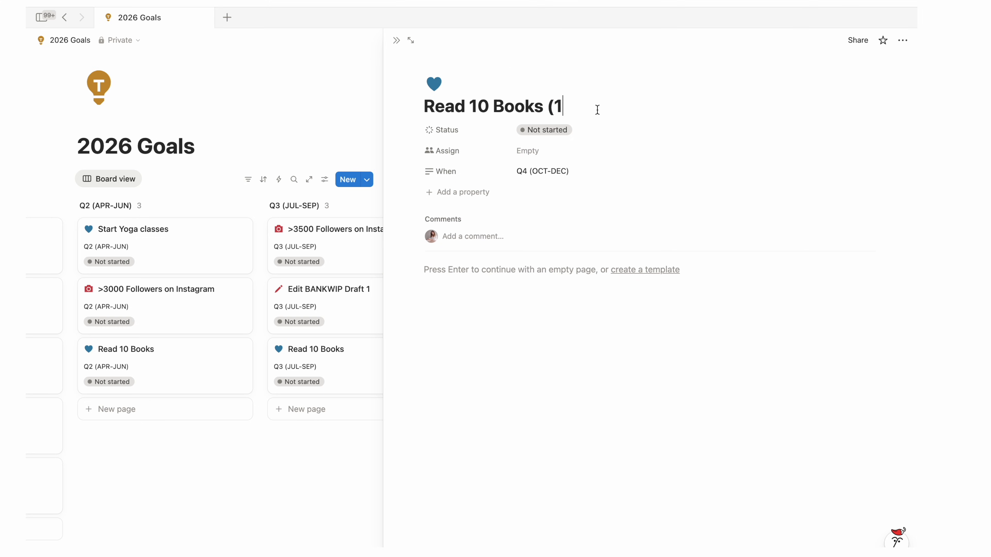
pyautogui.click(395, 41)
pyautogui.click(177, 417)
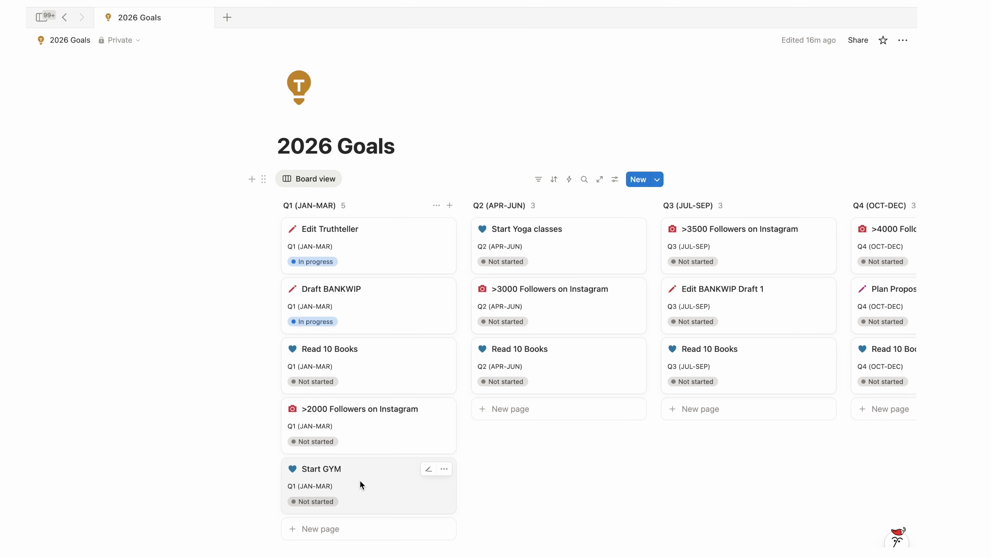
pyautogui.hscroll(5, 359, 485)
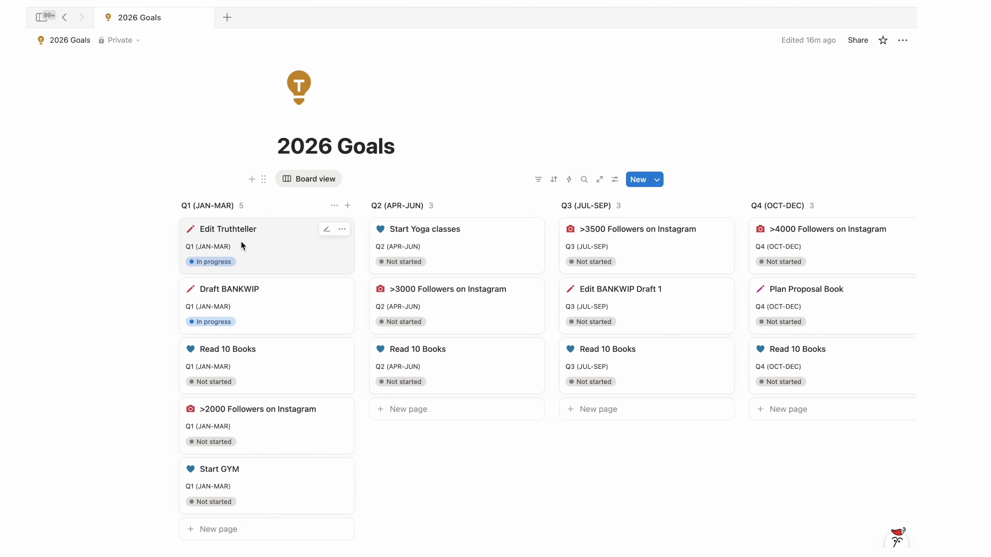
# Add 'Dev Edits' and 'Line Edits' to-do items to the Edit Truthteller page.
pyautogui.click(257, 244)
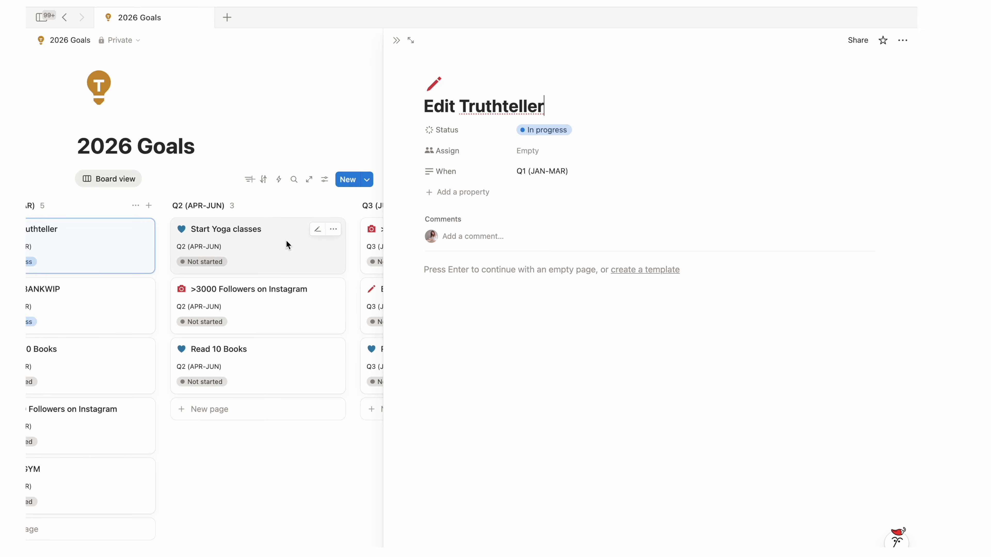
pyautogui.click(433, 270)
pyautogui.hscroll(-5, 196, 292)
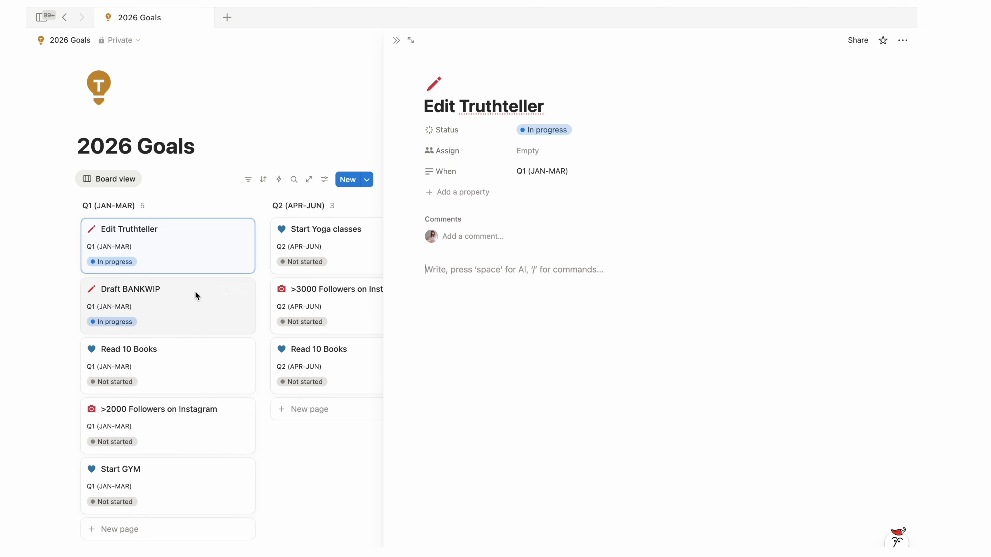
pyautogui.write('()')
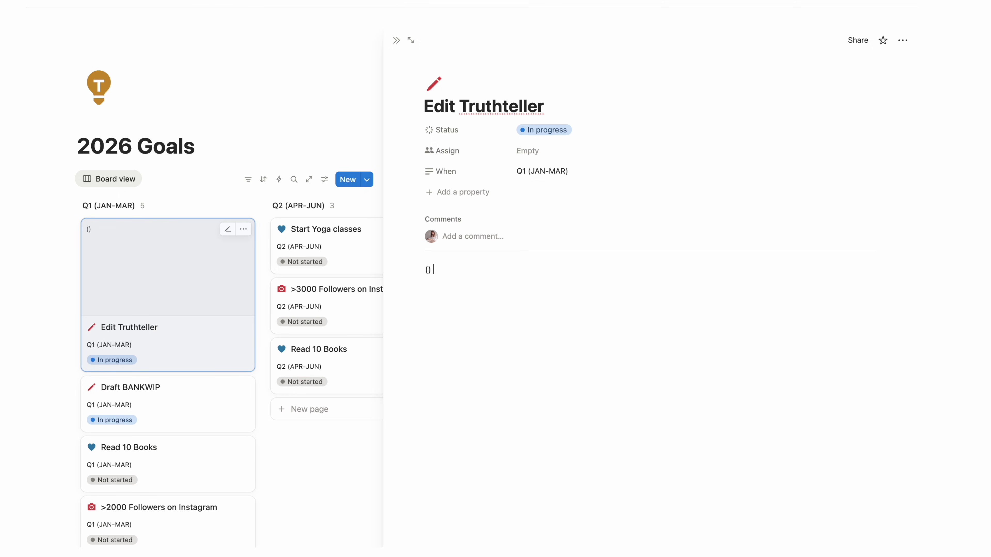
pyautogui.press('BackSpace')
pyautogui.press('BackSpace')
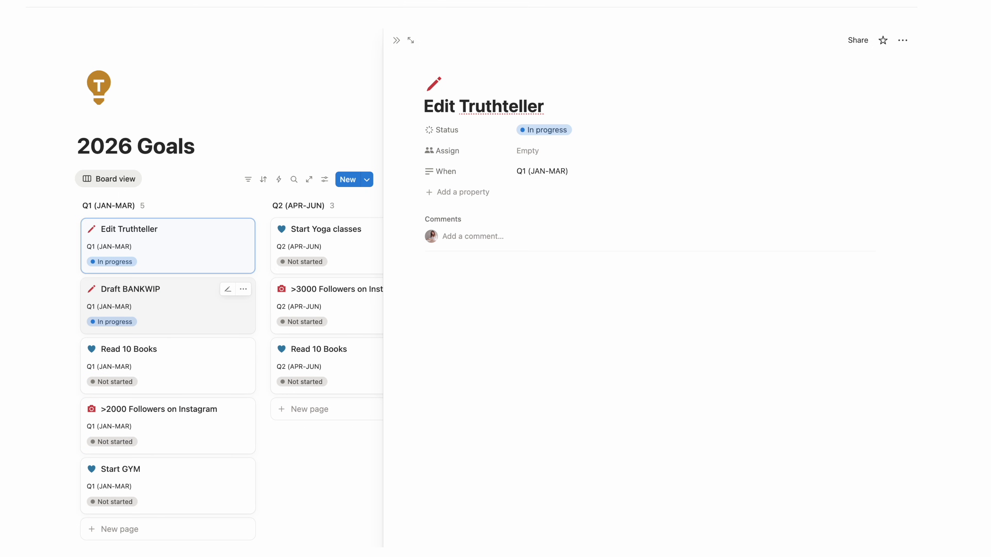
pyautogui.write('[]')
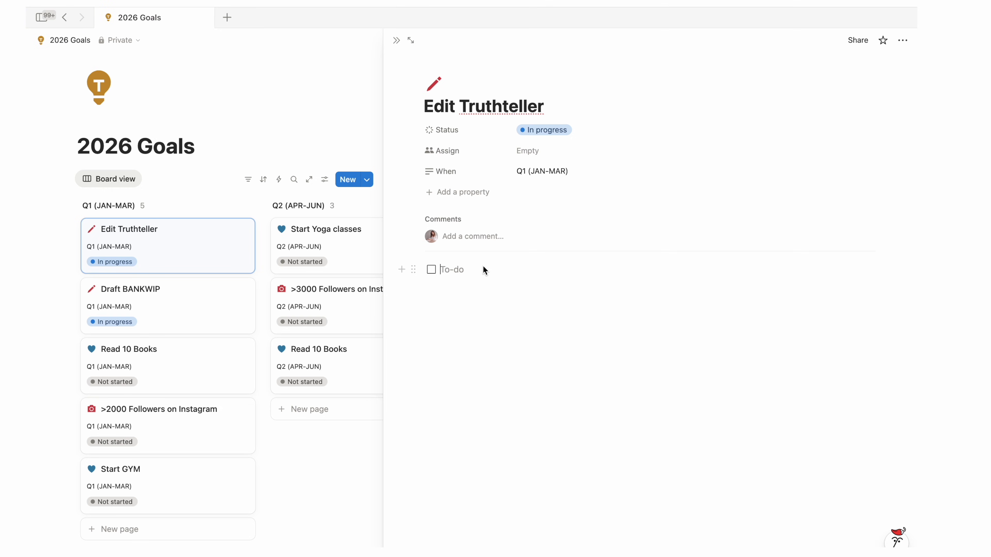
pyautogui.write('Dev Edits')
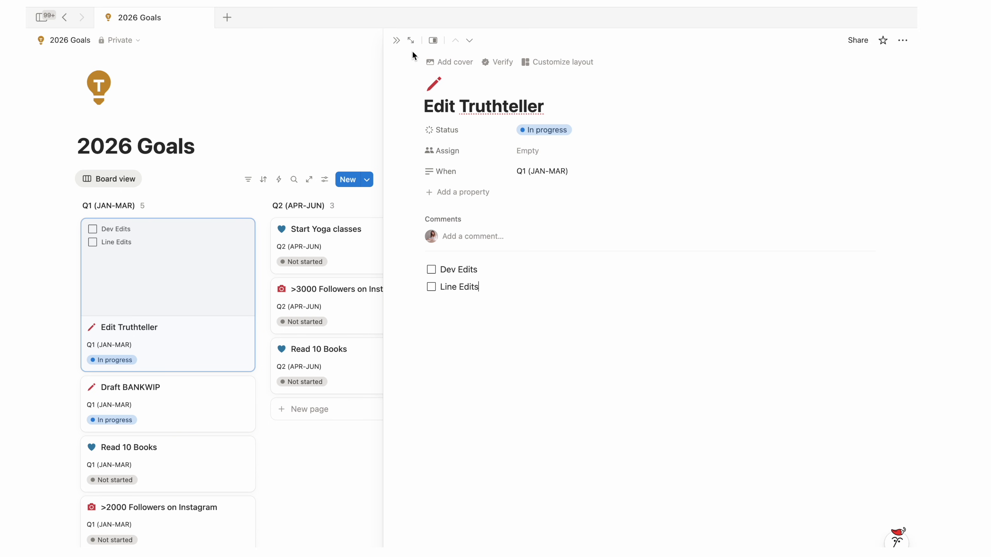
pyautogui.click(397, 40)
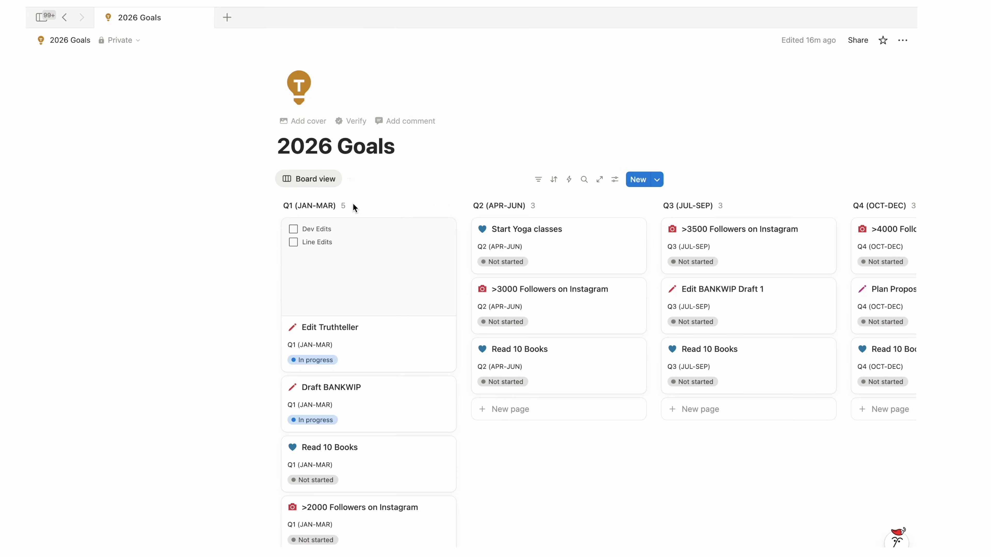
pyautogui.click(313, 252)
pyautogui.click(431, 270)
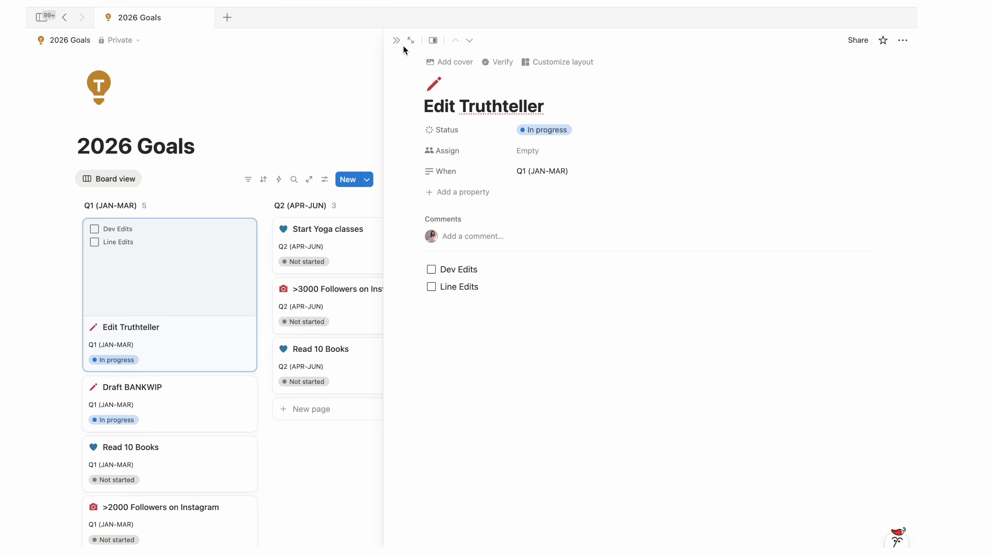
pyautogui.click(397, 41)
# Duplicate the Draft BANKWIP card and move the copy into Q2 (APR-JUN).
pyautogui.scroll(-2, 432, 453)
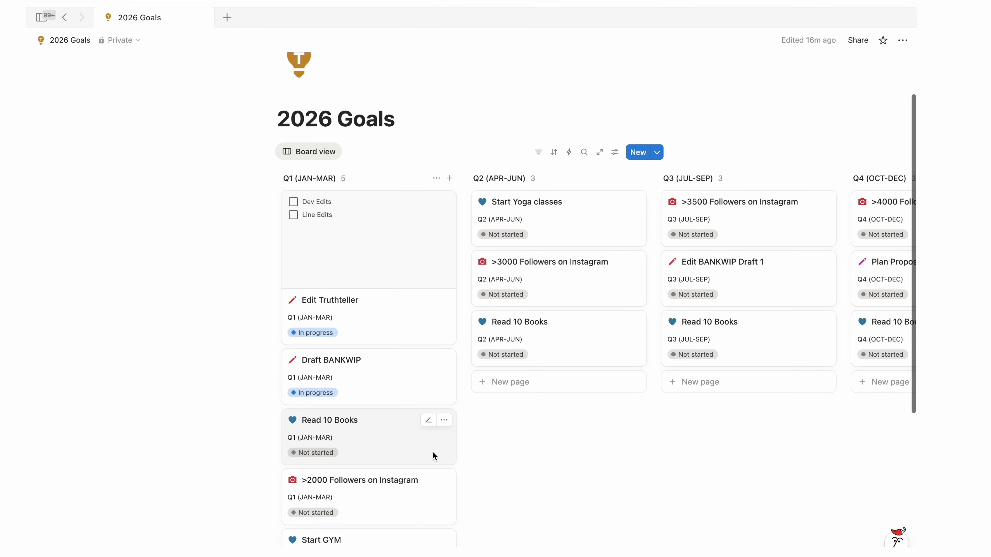
pyautogui.scroll(-3, 536, 469)
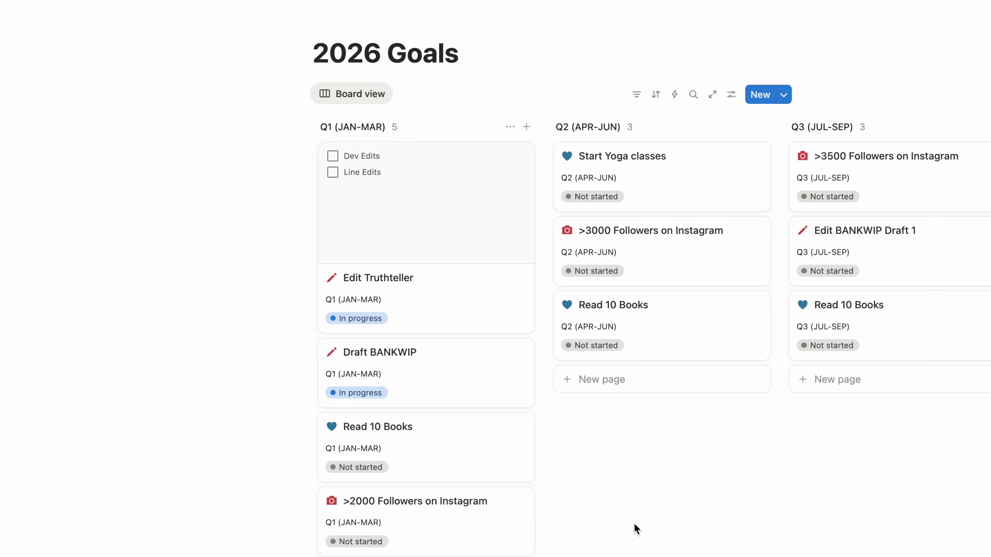
pyautogui.hscroll(2, 635, 524)
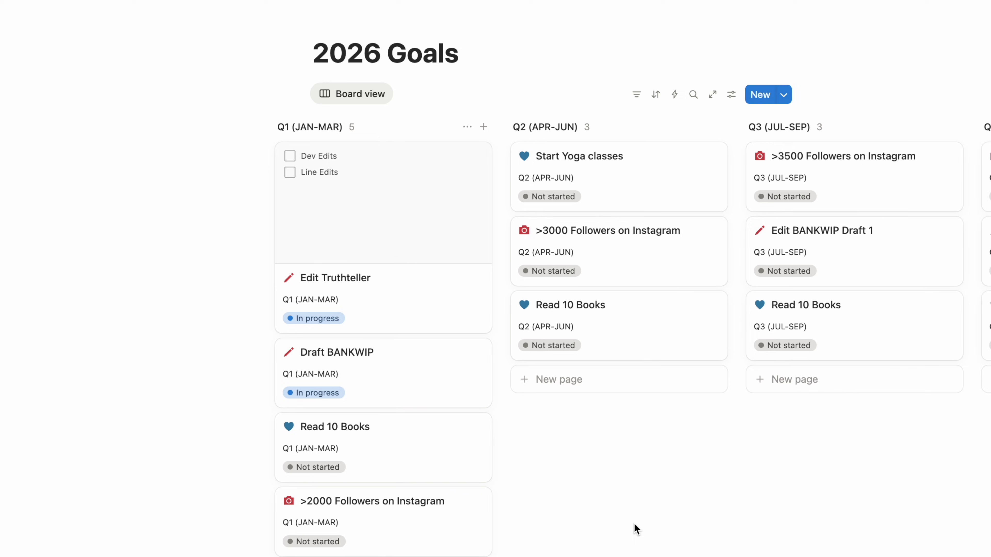
pyautogui.hscroll(-2, 634, 523)
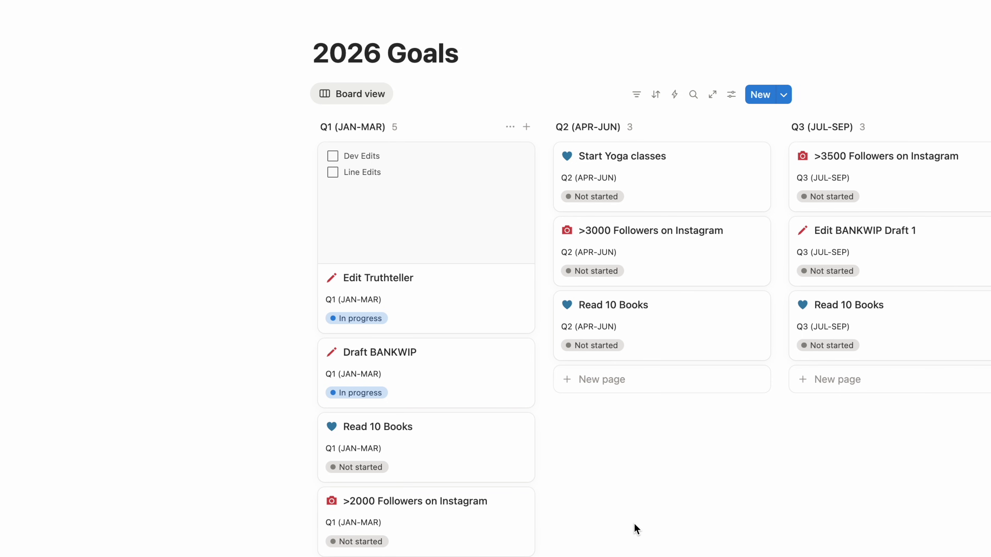
pyautogui.scroll(-2, 635, 524)
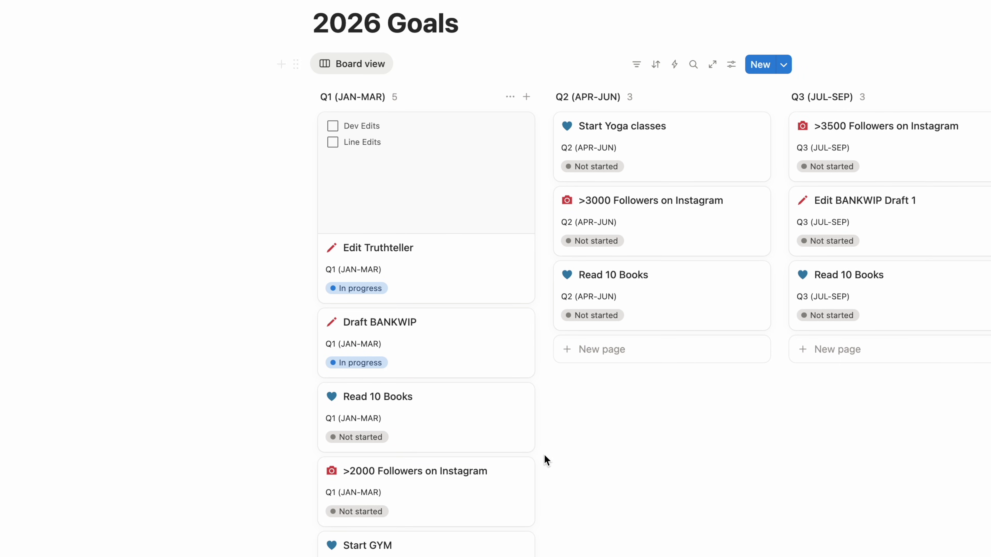
pyautogui.rightClick(459, 356)
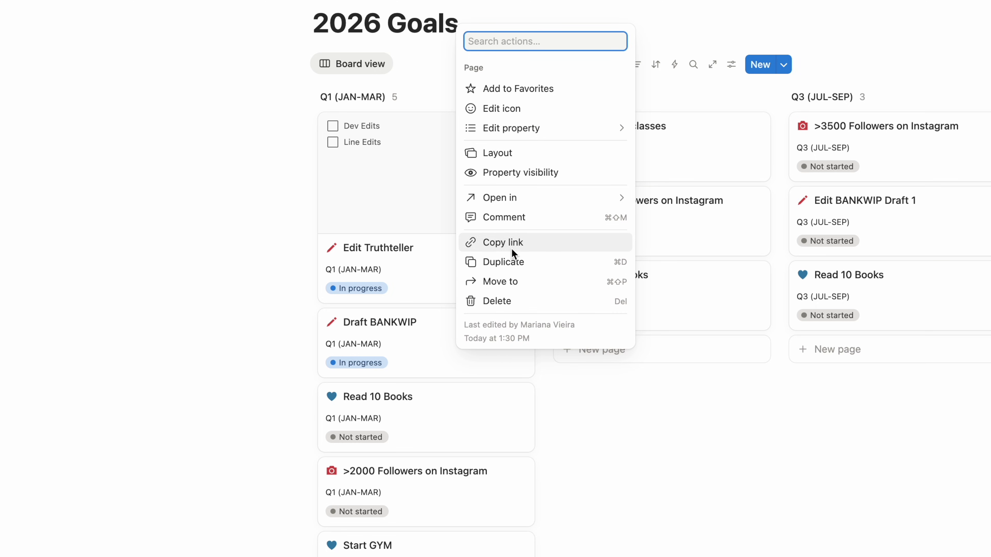
pyautogui.click(510, 262)
pyautogui.moveTo(458, 409); pyautogui.dragTo(593, 355)
# Remove '(1)' from the copy's title and add a to-do subtask to send it on.
pyautogui.click(592, 355)
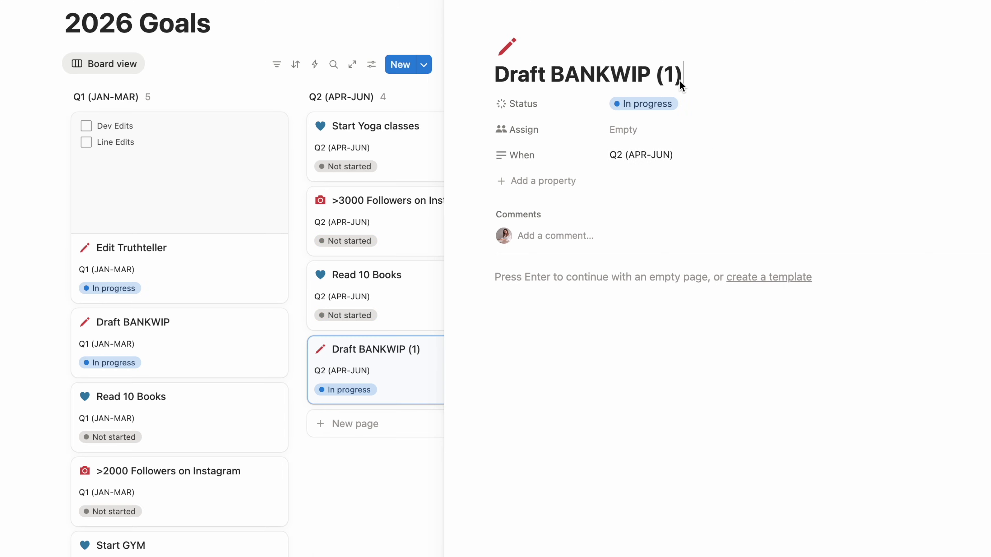
pyautogui.press('BackSpace')
pyautogui.press('BackSpace')
pyautogui.click(571, 276)
pyautogui.write('[]')
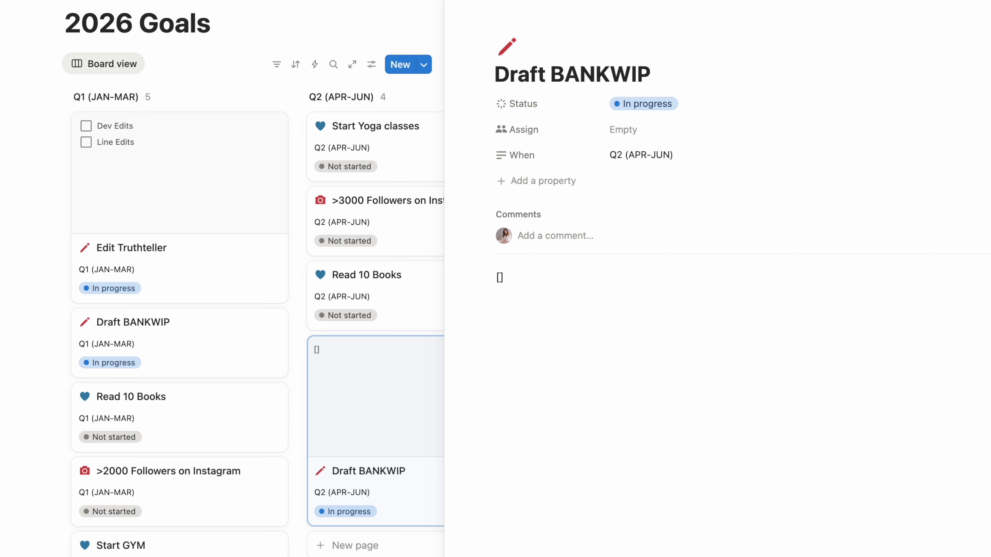
pyautogui.write('Send to Megan')
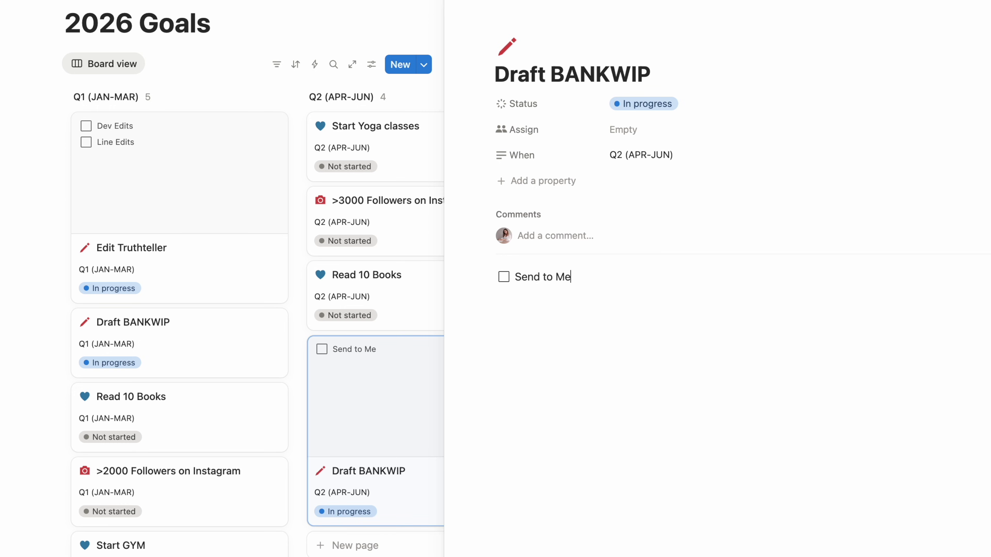
pyautogui.click(465, 2)
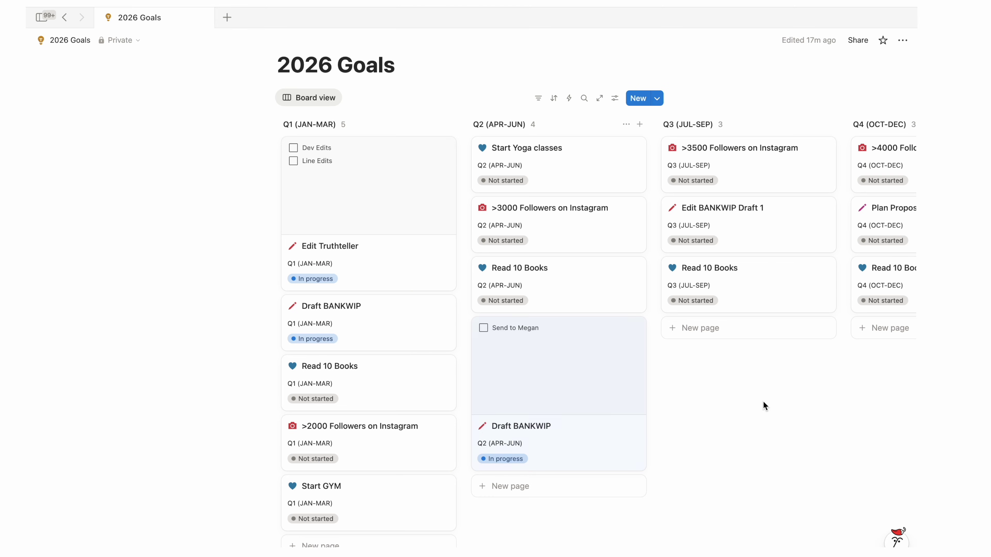
pyautogui.scroll(2, 764, 402)
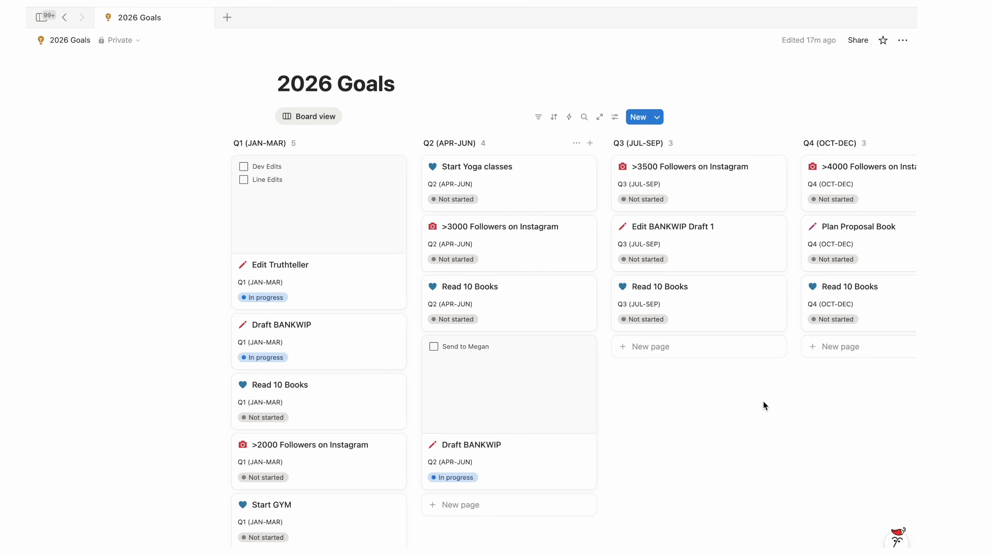
# Try grouping the board by Status, then switch the grouping back to When quarters.
pyautogui.click(615, 118)
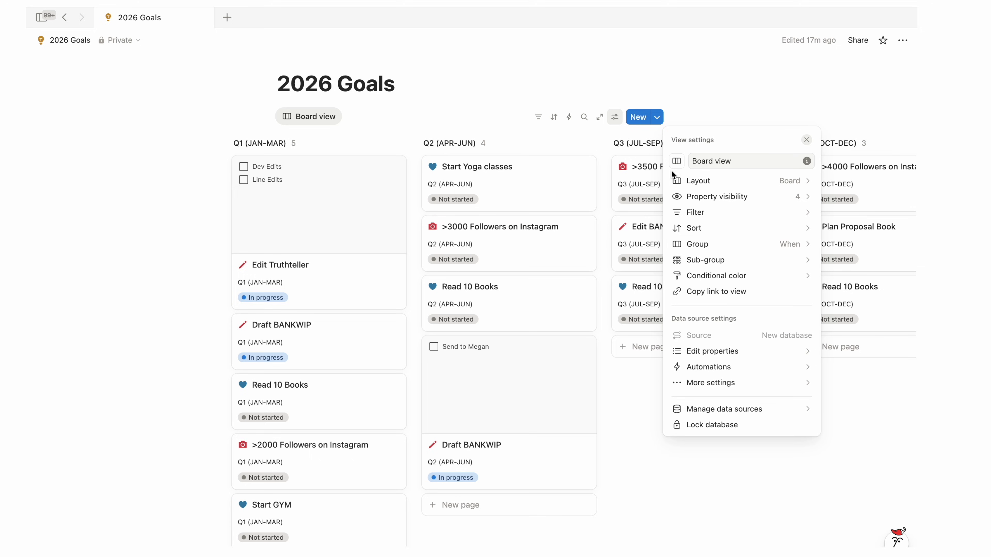
pyautogui.click(713, 242)
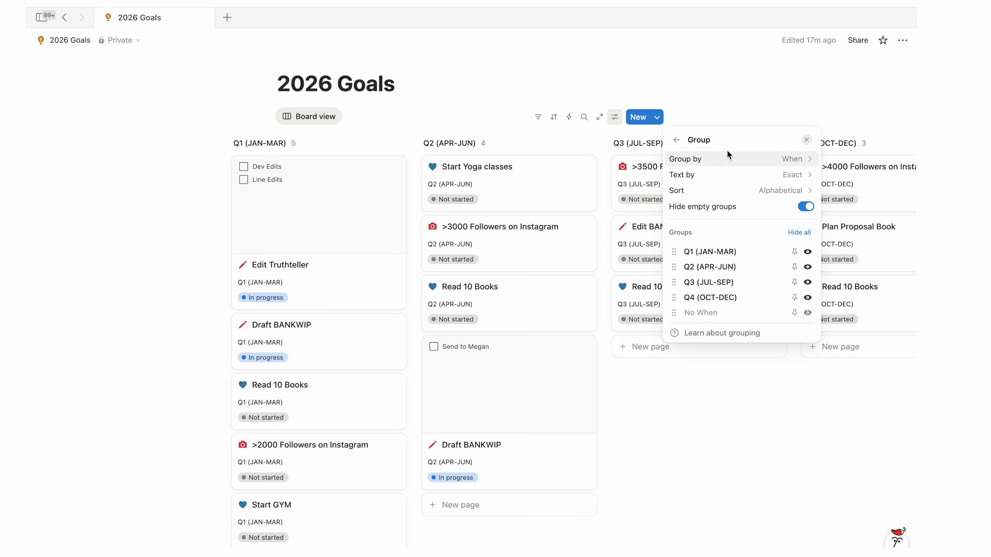
pyautogui.click(774, 158)
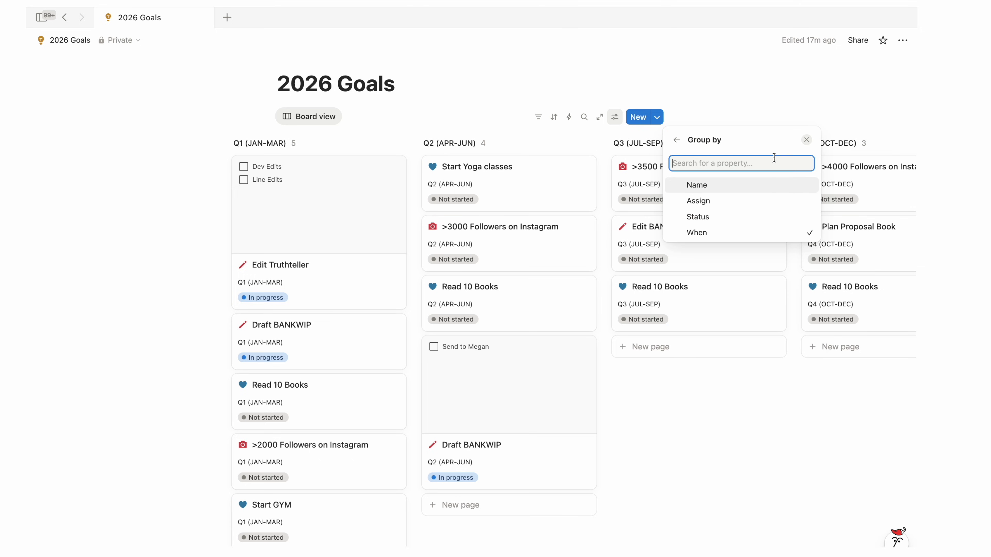
pyautogui.click(715, 218)
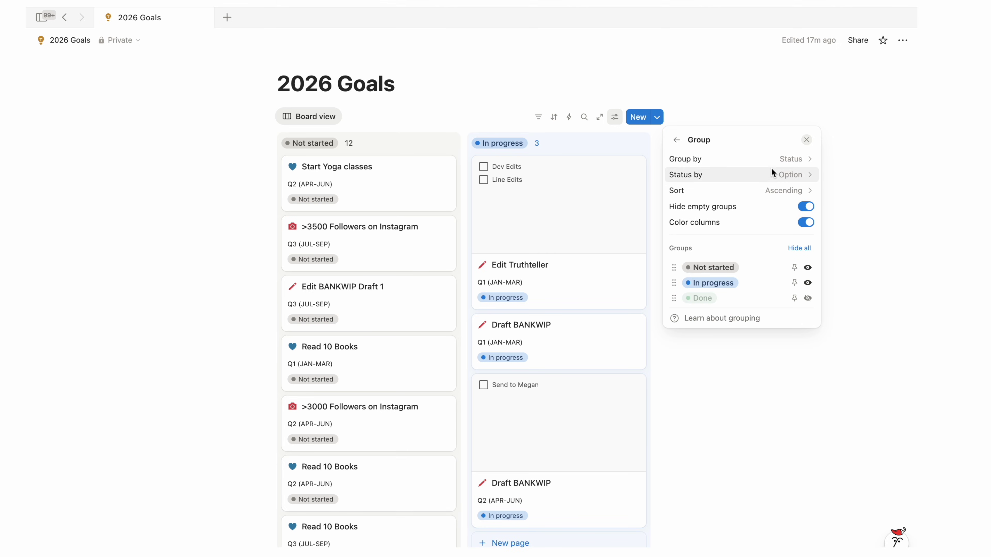
pyautogui.click(772, 160)
pyautogui.click(732, 233)
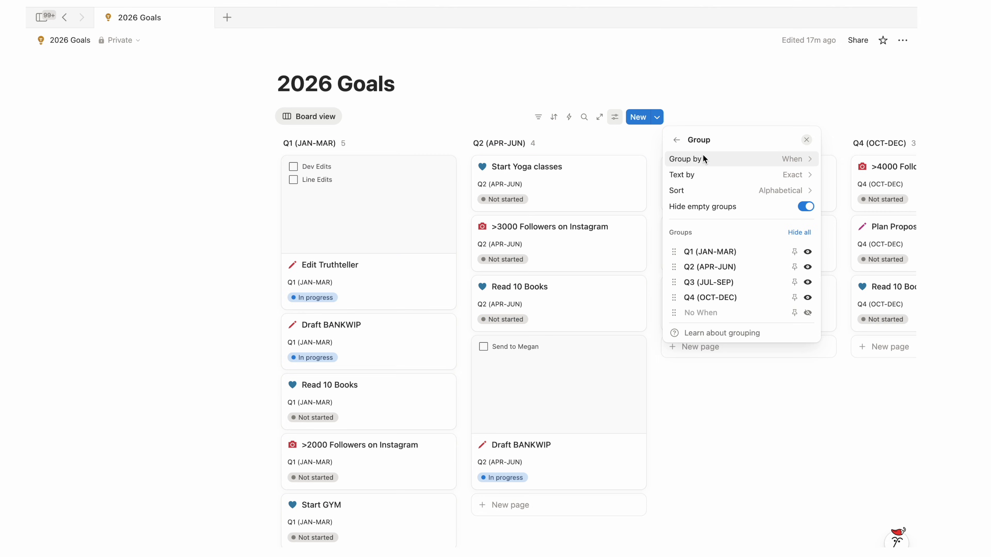
pyautogui.click(677, 140)
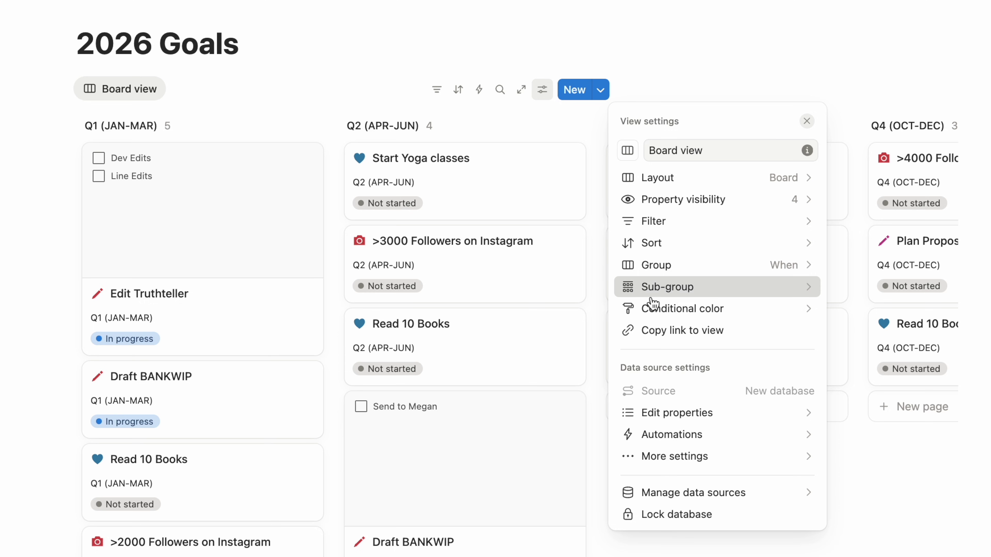
# Replace a trial Status rule with a colour rule tinting cards whose Name contains 'Read' blue.
pyautogui.click(653, 309)
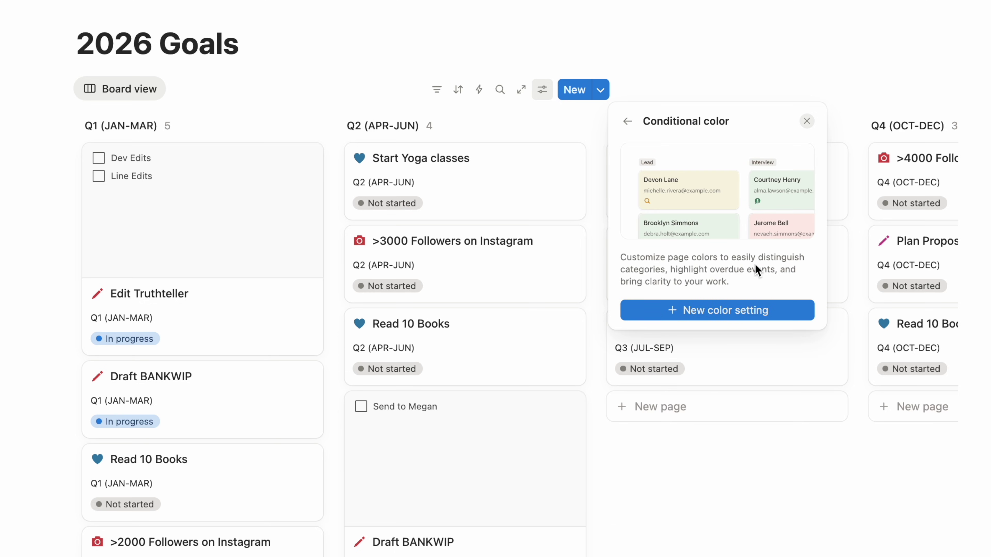
pyautogui.click(746, 311)
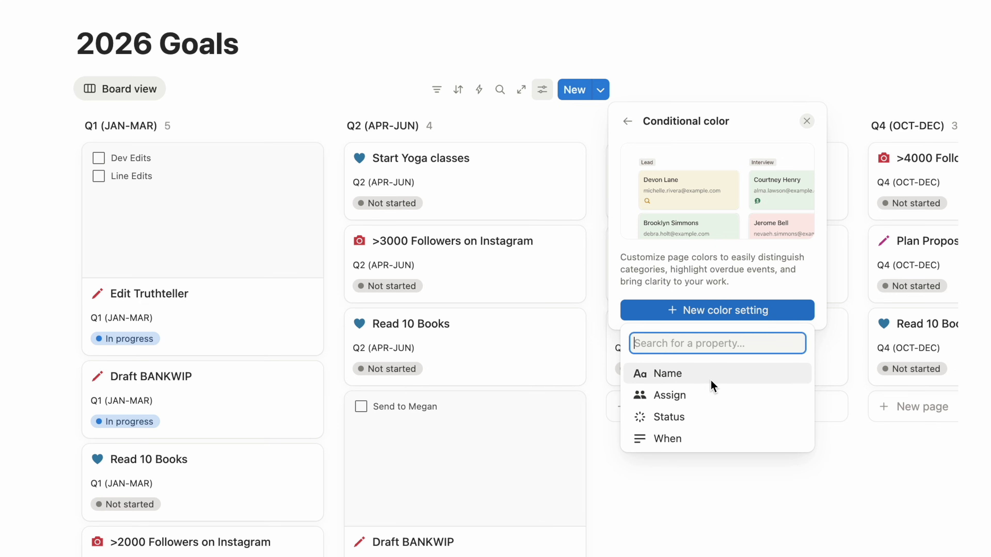
pyautogui.click(700, 423)
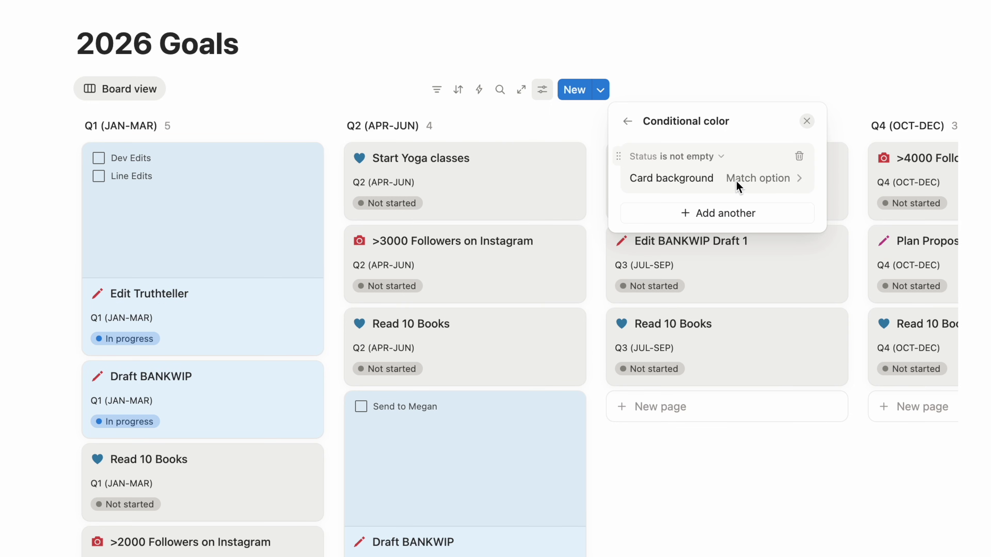
pyautogui.click(799, 158)
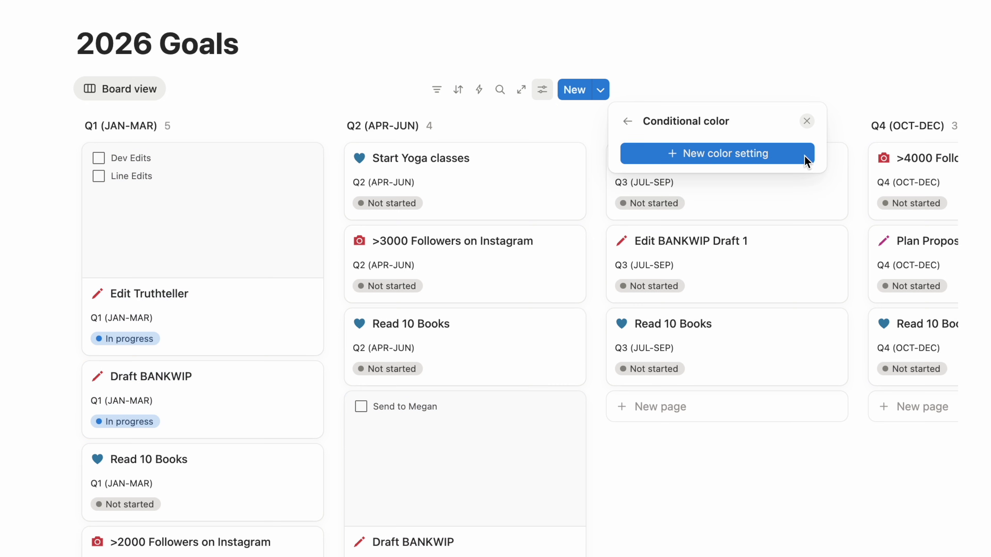
pyautogui.click(798, 156)
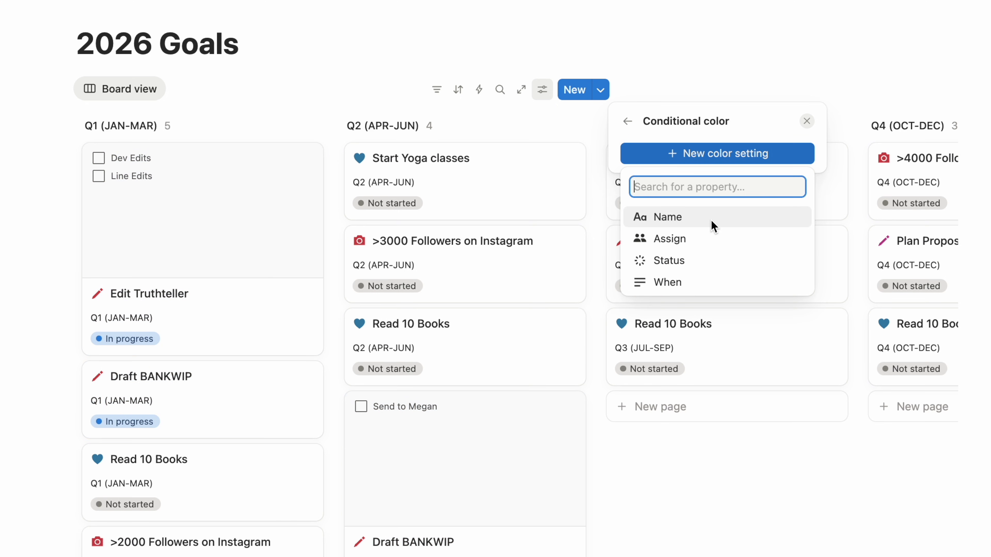
pyautogui.click(668, 217)
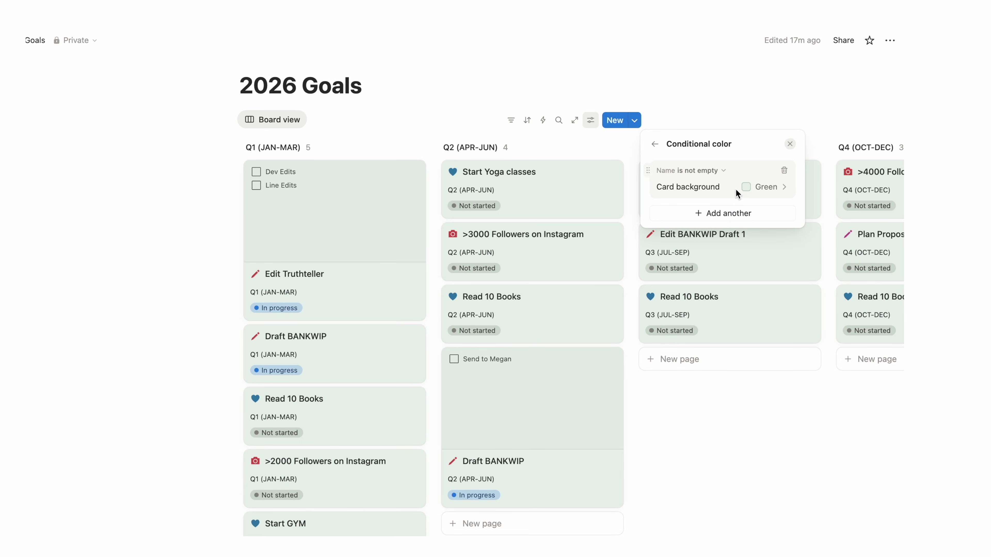
pyautogui.click(705, 156)
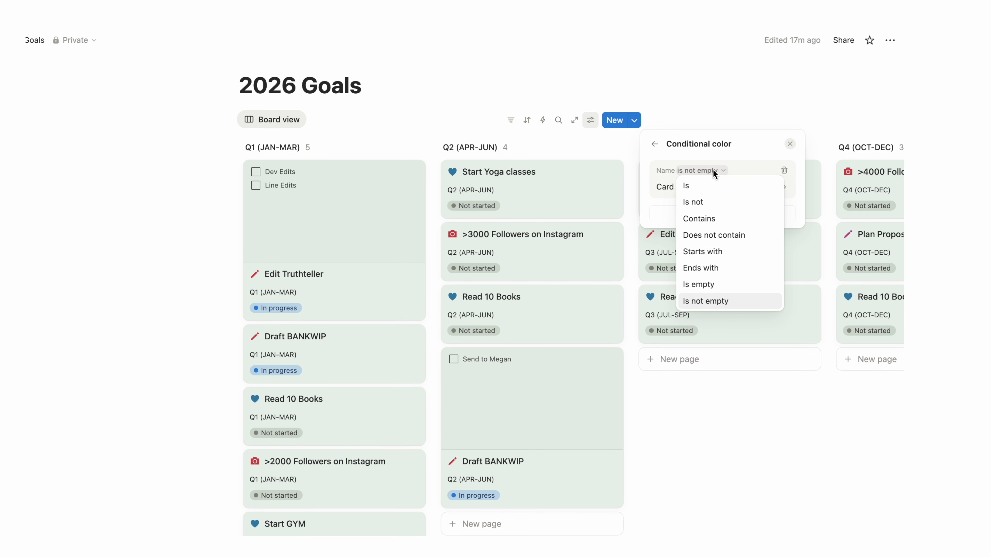
pyautogui.click(704, 220)
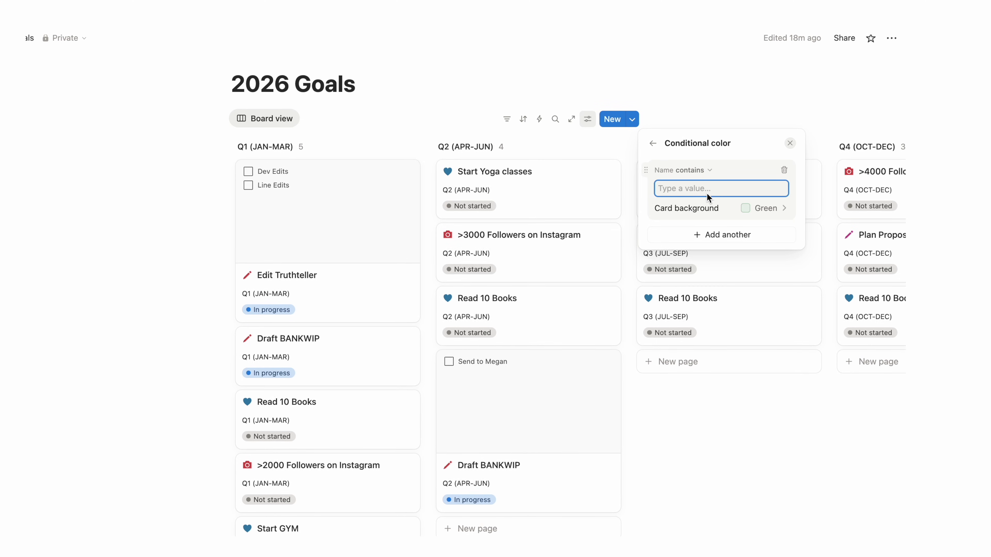
pyautogui.write('R')
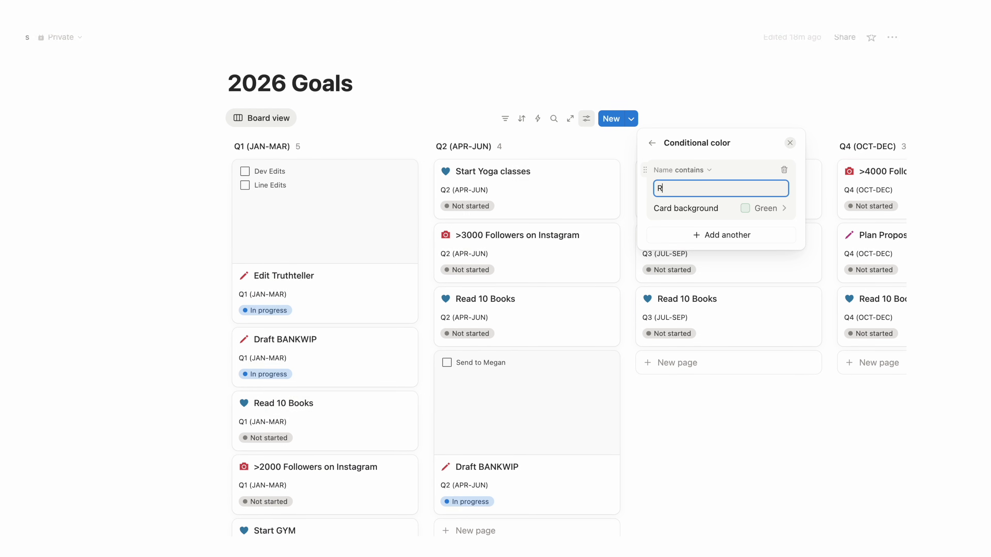
pyautogui.write('ead')
pyautogui.click(766, 209)
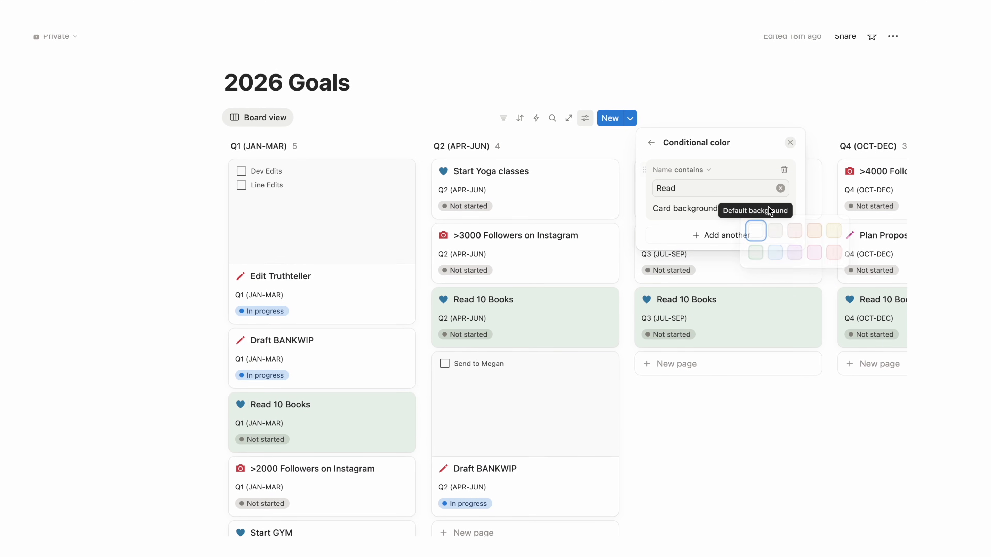
pyautogui.click(776, 253)
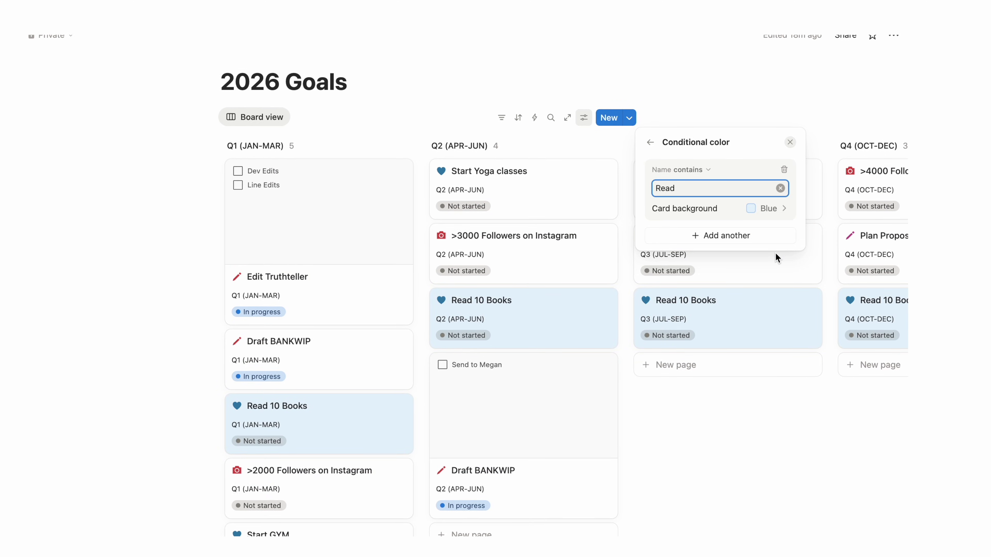
# Add a second rule giving cards whose Name contains 'Draft' a red background.
pyautogui.click(760, 239)
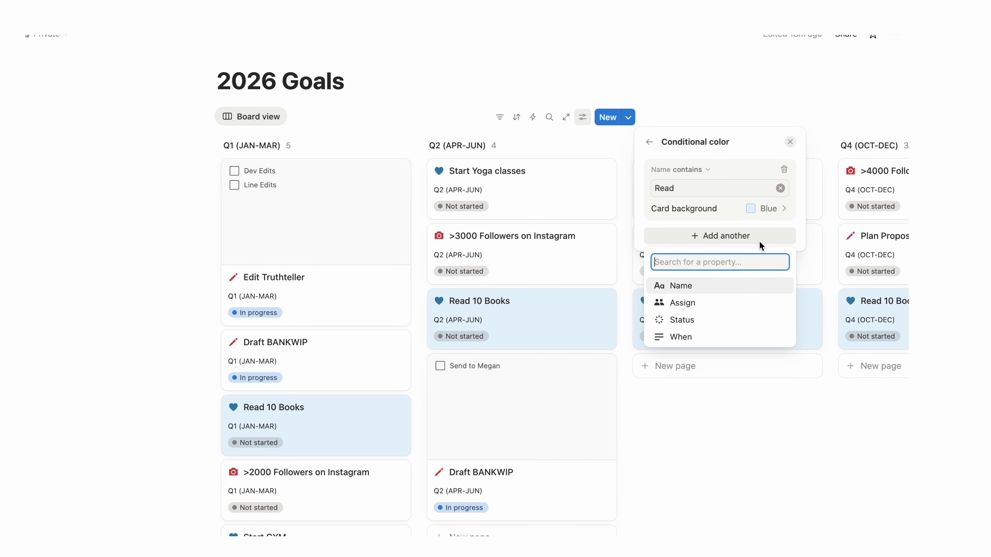
pyautogui.write('Draf')
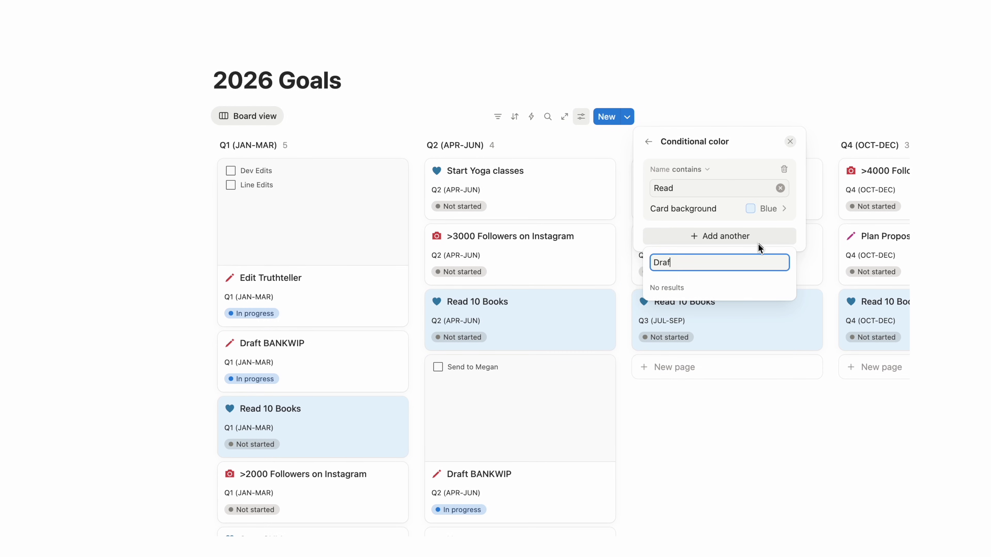
pyautogui.write('t')
pyautogui.press('BackSpace')
pyautogui.press('BackSpace')
pyautogui.press('BackSpace')
pyautogui.press('BackSpace')
pyautogui.press('BackSpace')
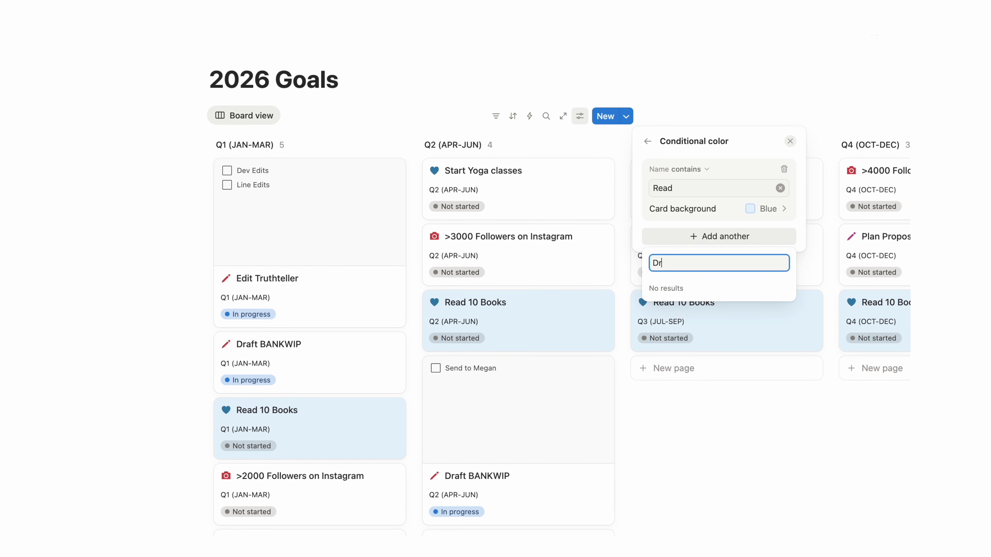
pyautogui.click(717, 228)
pyautogui.click(711, 239)
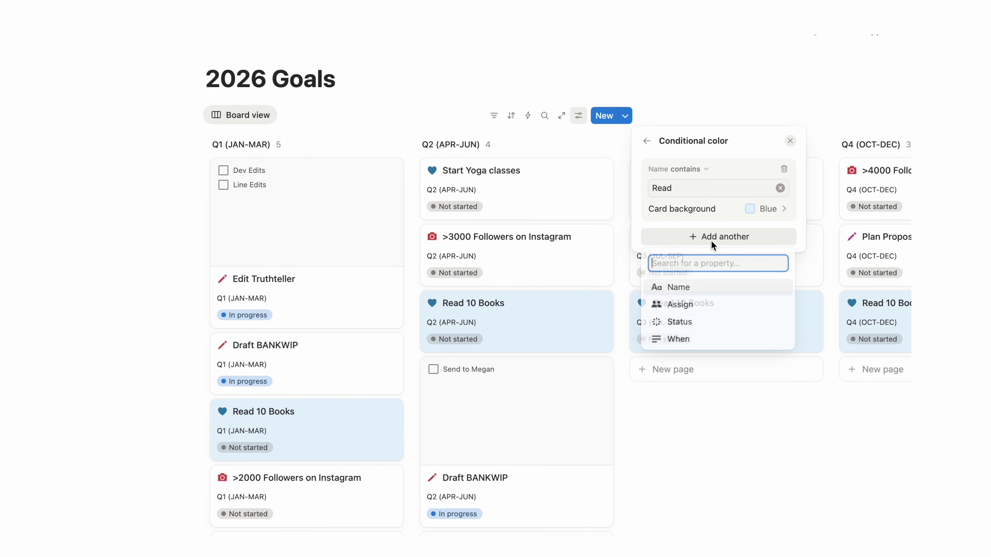
pyautogui.click(691, 288)
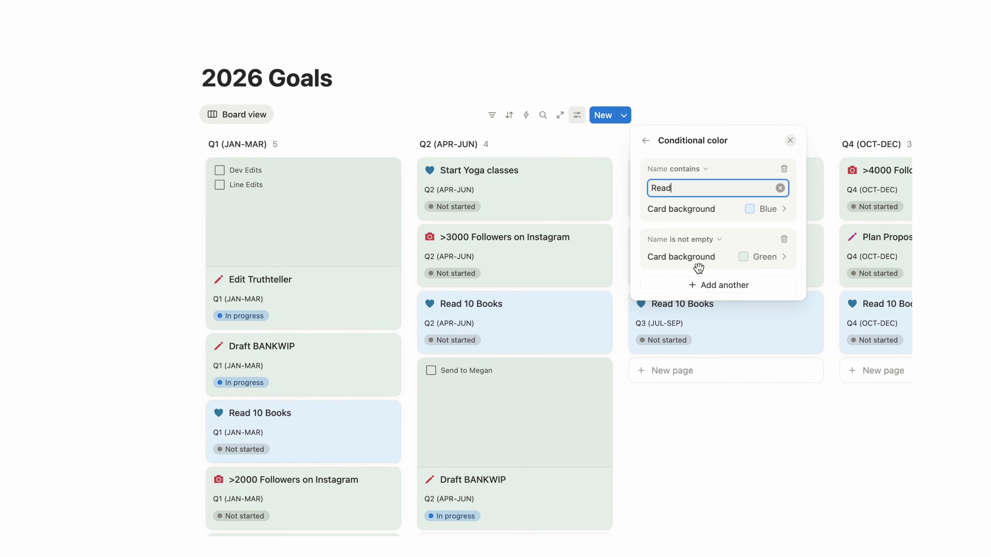
pyautogui.write('Draft')
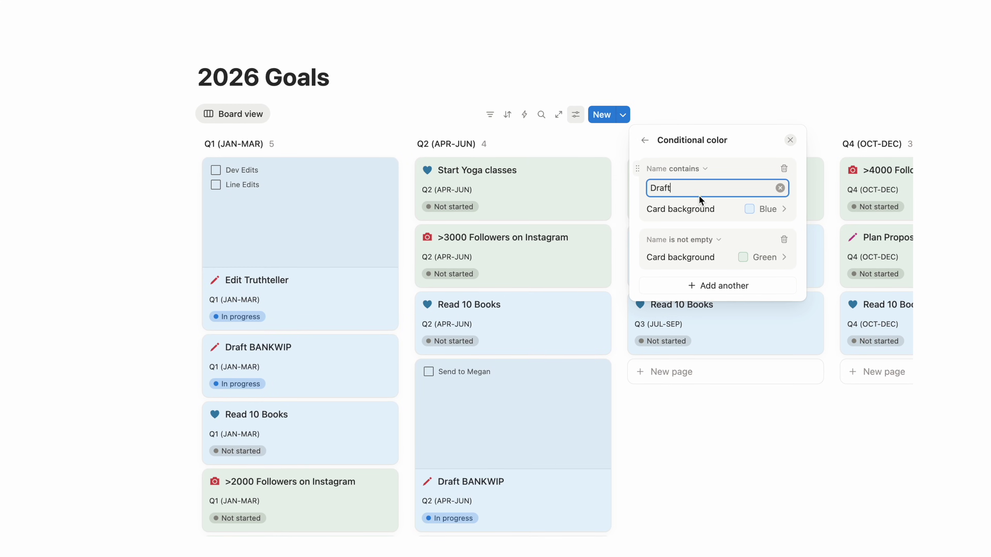
pyautogui.click(762, 210)
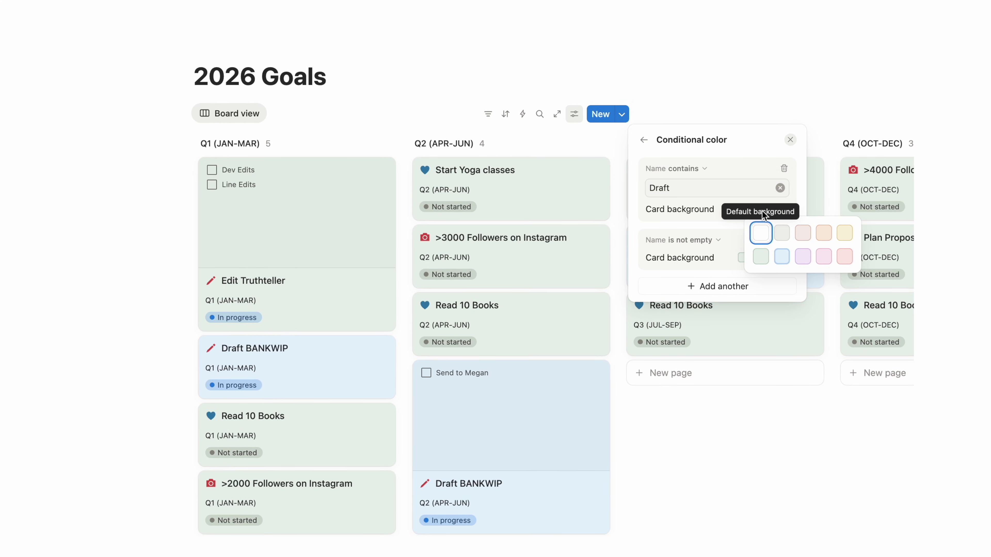
pyautogui.click(843, 256)
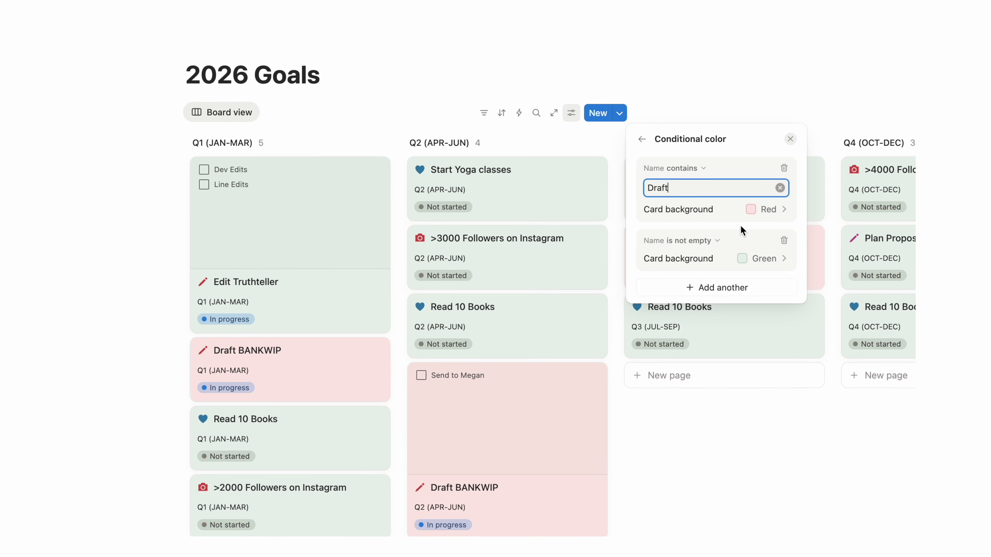
# Set the remaining rule to match names containing 'Read' with a blue background.
pyautogui.click(702, 242)
pyautogui.press('Escape')
pyautogui.write('Read')
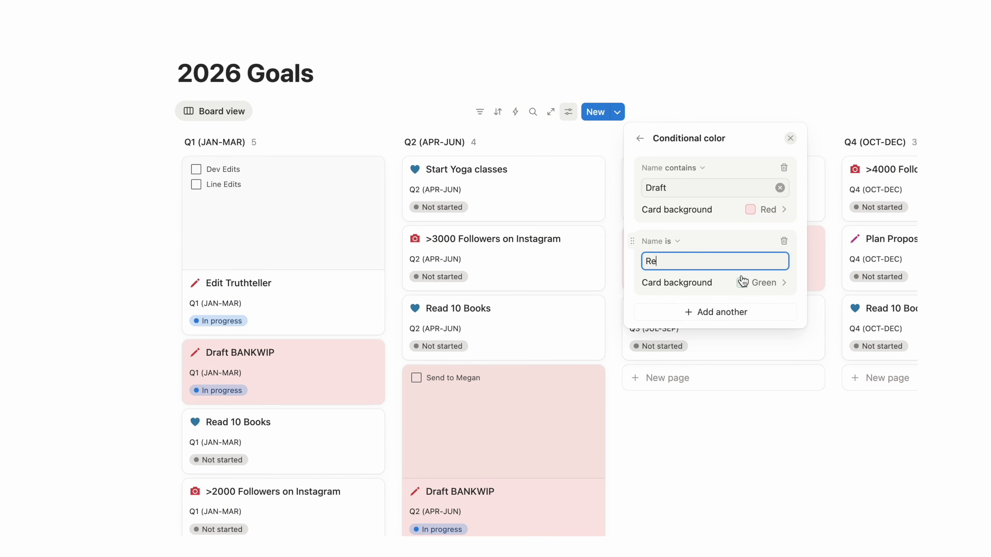
pyautogui.click(762, 284)
pyautogui.click(774, 332)
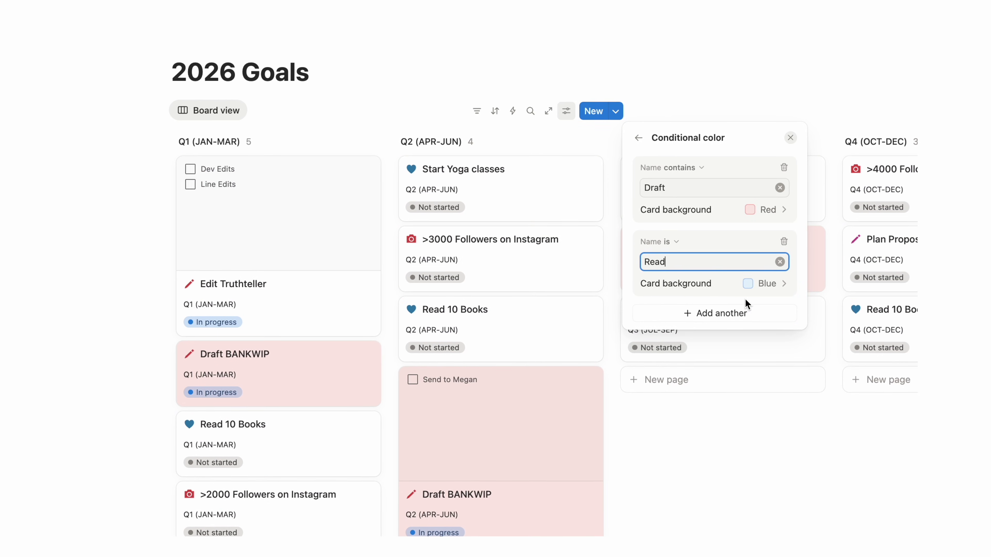
pyautogui.click(673, 241)
pyautogui.click(689, 292)
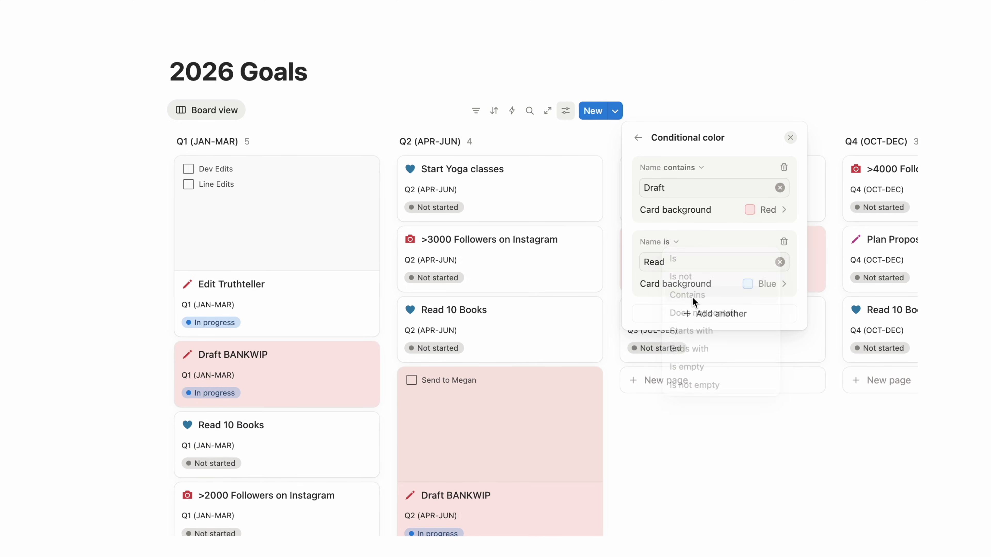
pyautogui.click(637, 138)
# Recolour the Status property's In progress option from blue to yellow.
pyautogui.click(789, 139)
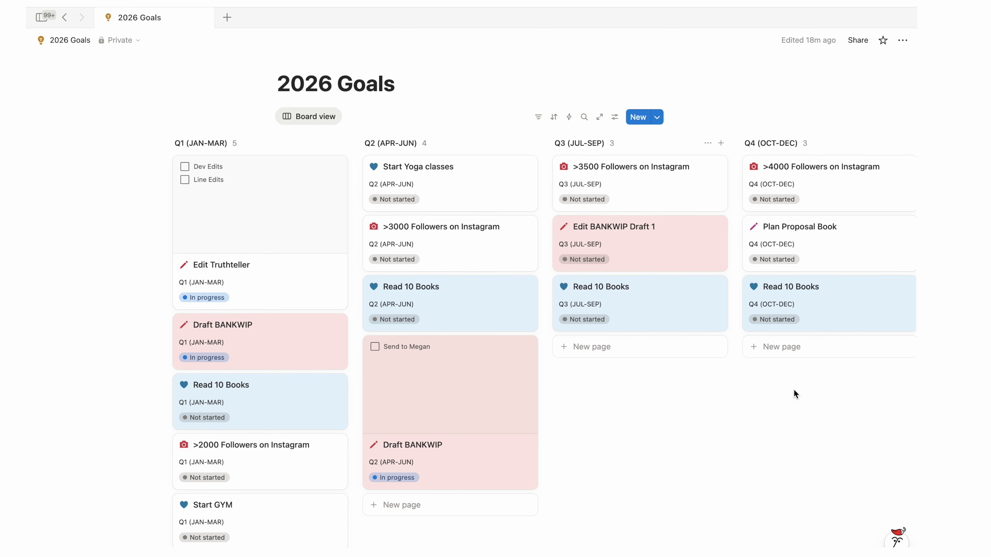
pyautogui.hscroll(2, 794, 390)
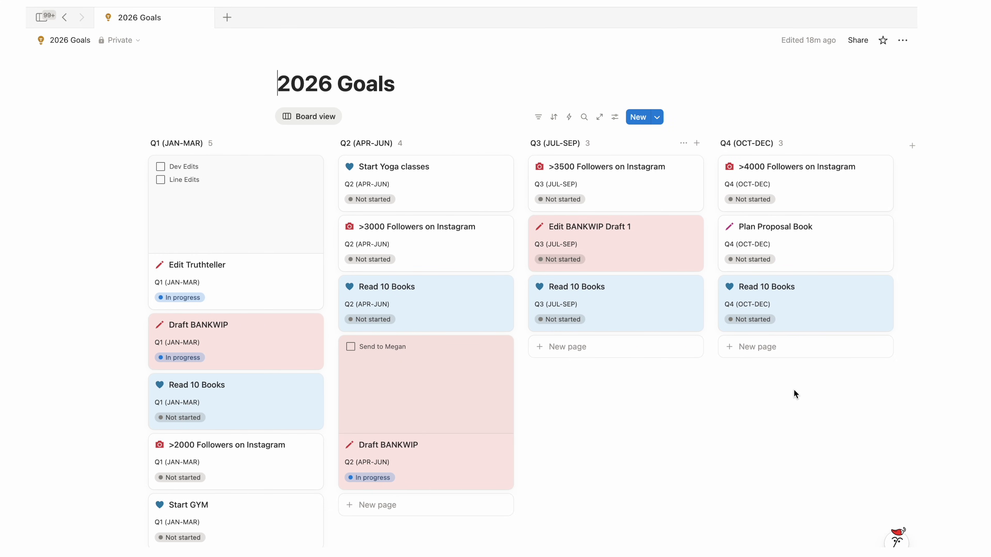
pyautogui.scroll(-3, 794, 390)
pyautogui.scroll(3, 794, 390)
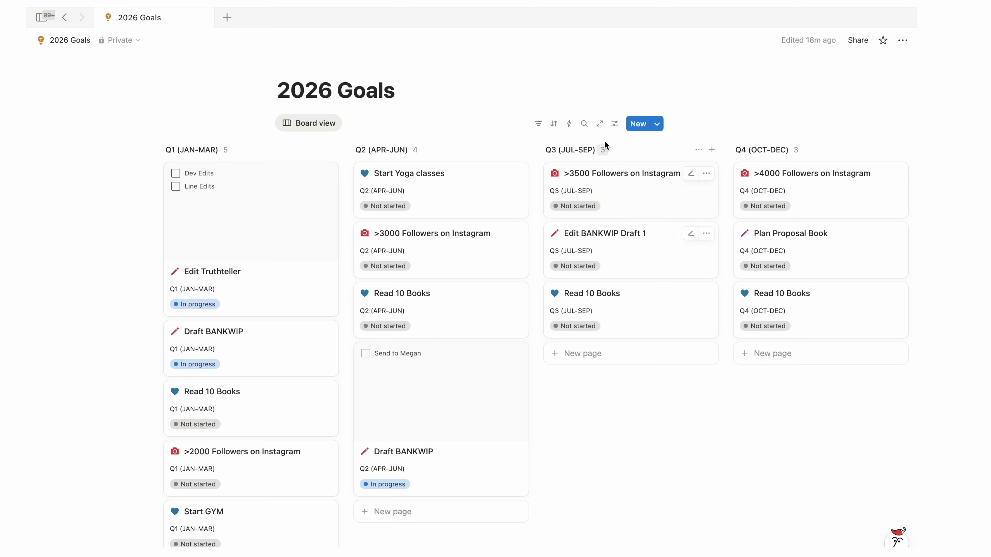
pyautogui.click(615, 124)
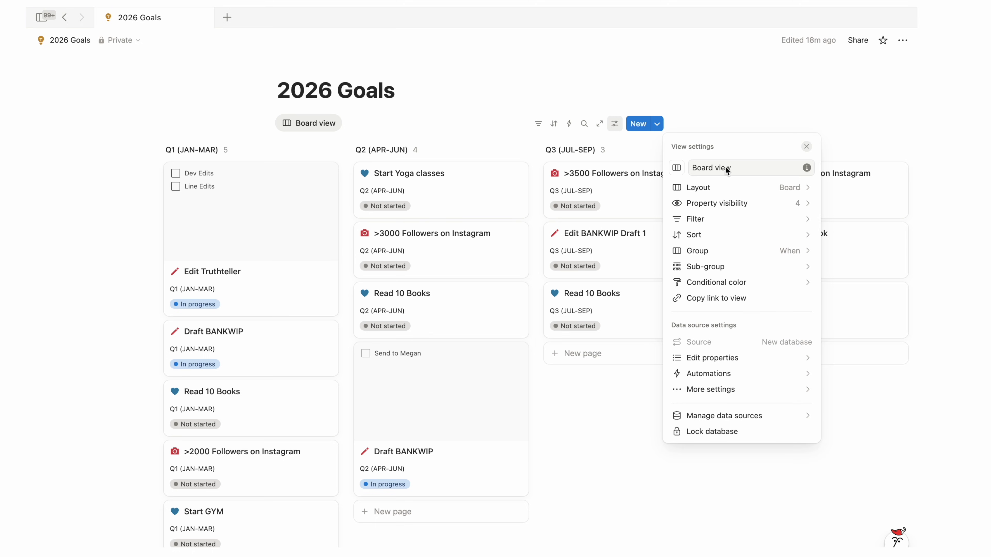
pyautogui.click(729, 359)
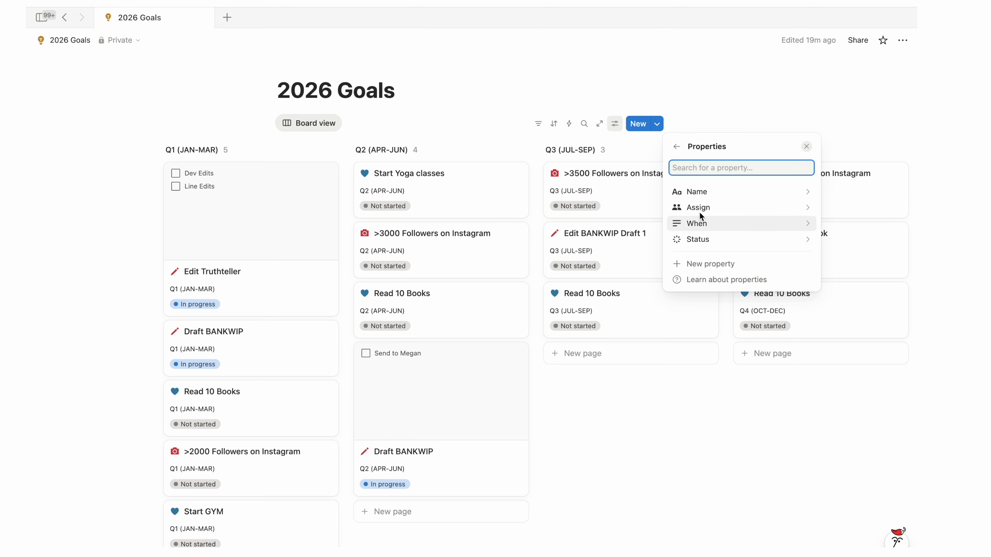
pyautogui.click(699, 240)
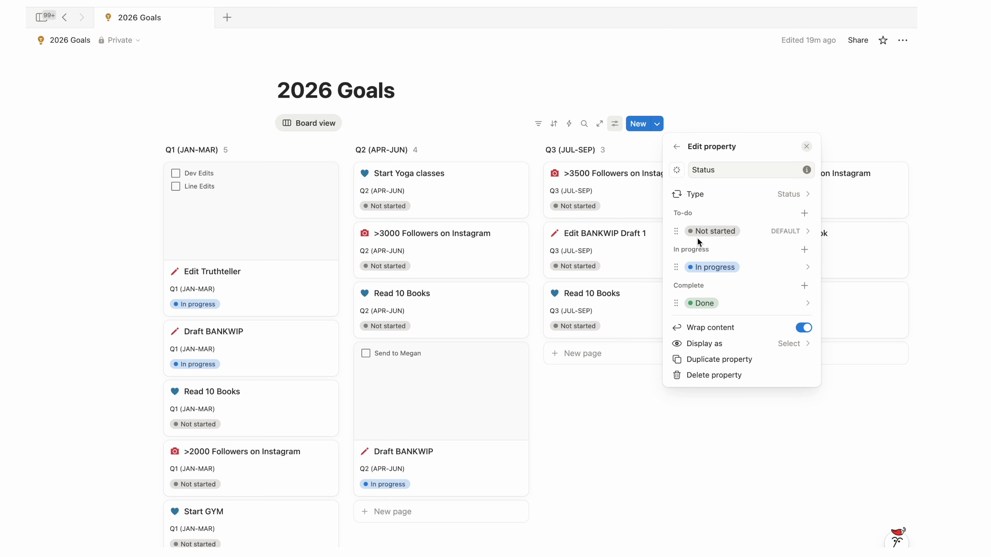
pyautogui.click(702, 273)
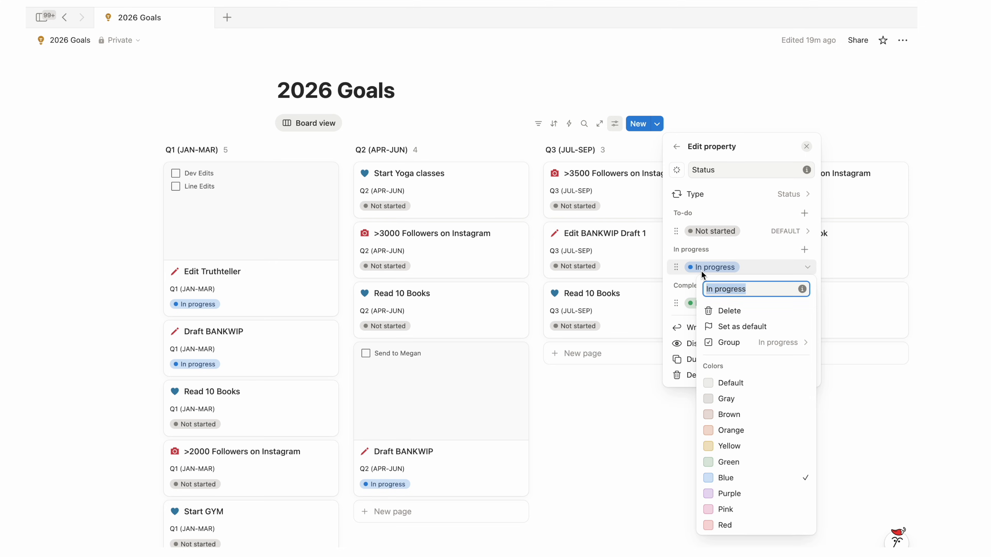
pyautogui.click(721, 447)
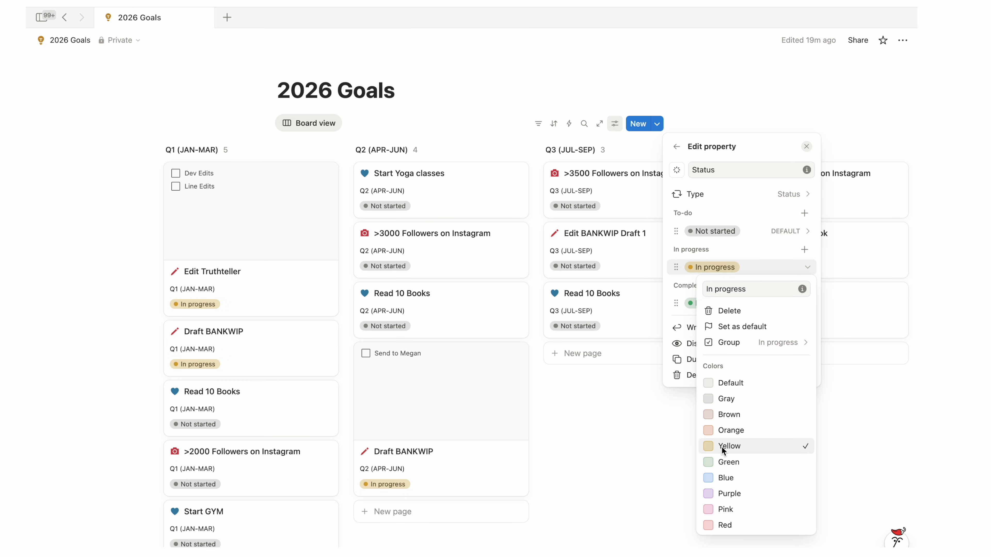
pyautogui.click(708, 233)
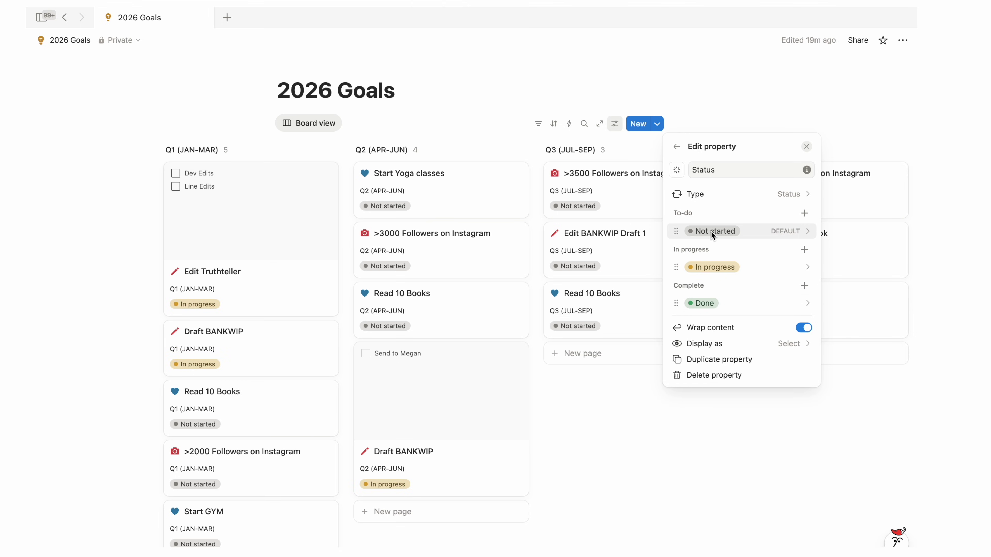
pyautogui.click(677, 147)
pyautogui.click(677, 147)
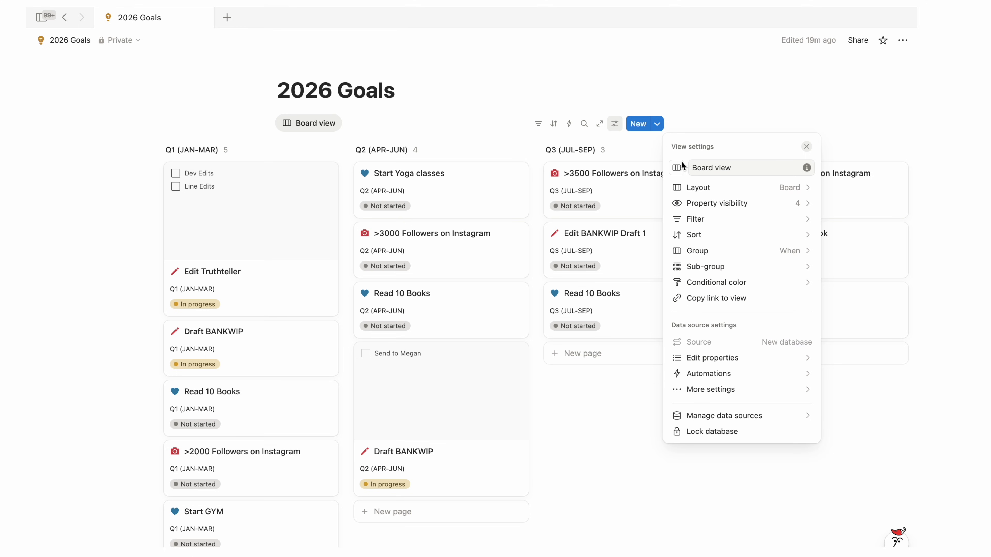
# Set the board's card size to Medium, keeping Page content as the card preview.
pyautogui.click(694, 188)
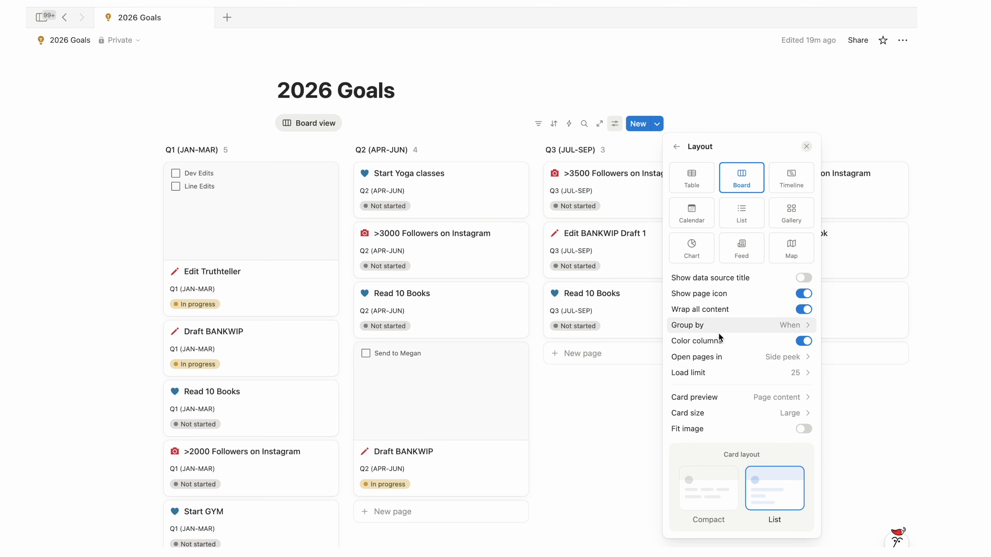
pyautogui.click(753, 413)
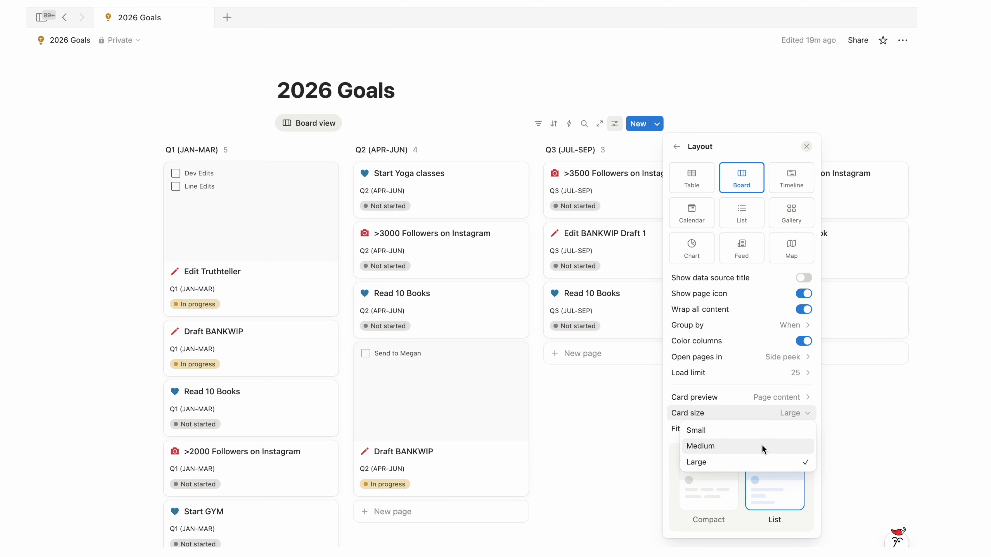
pyautogui.click(763, 445)
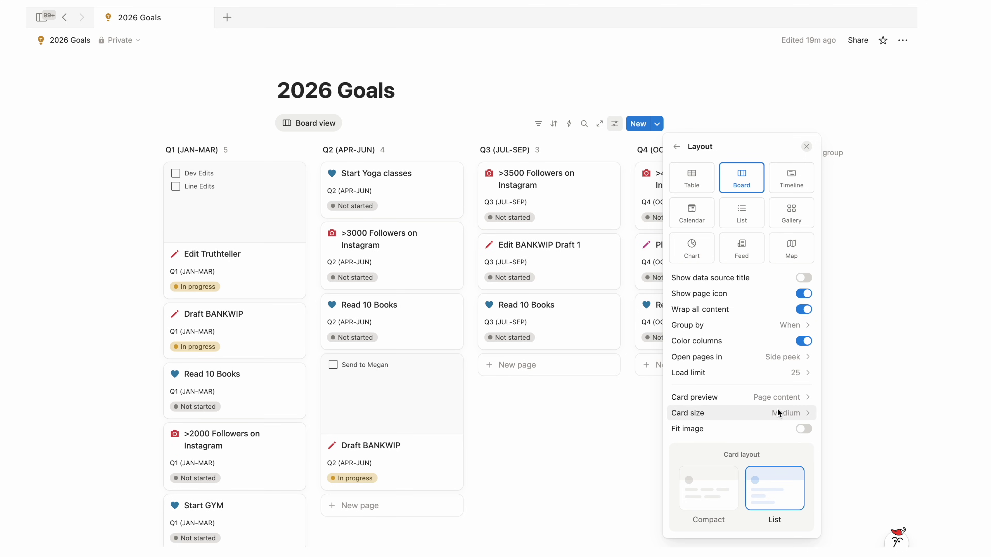
pyautogui.click(777, 399)
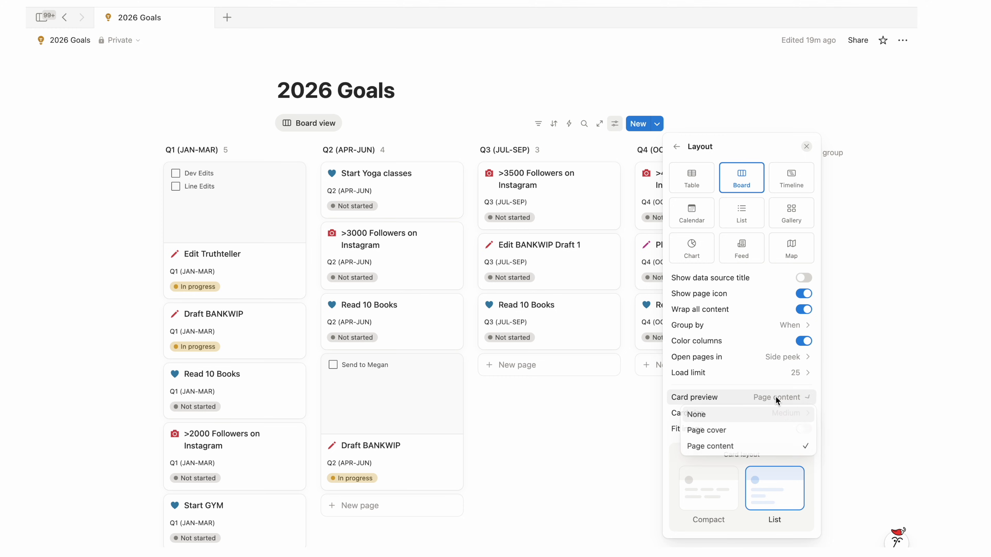
pyautogui.click(777, 399)
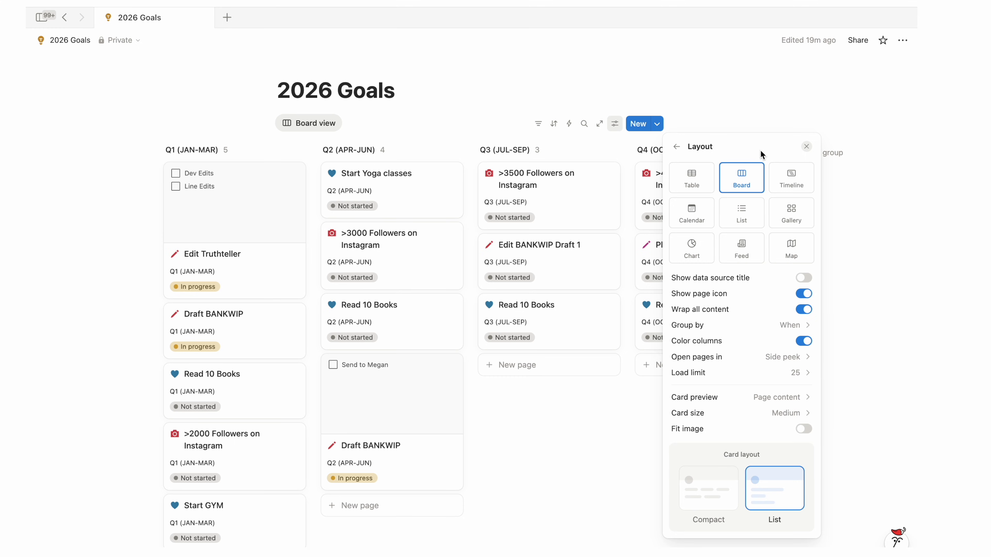
pyautogui.click(806, 147)
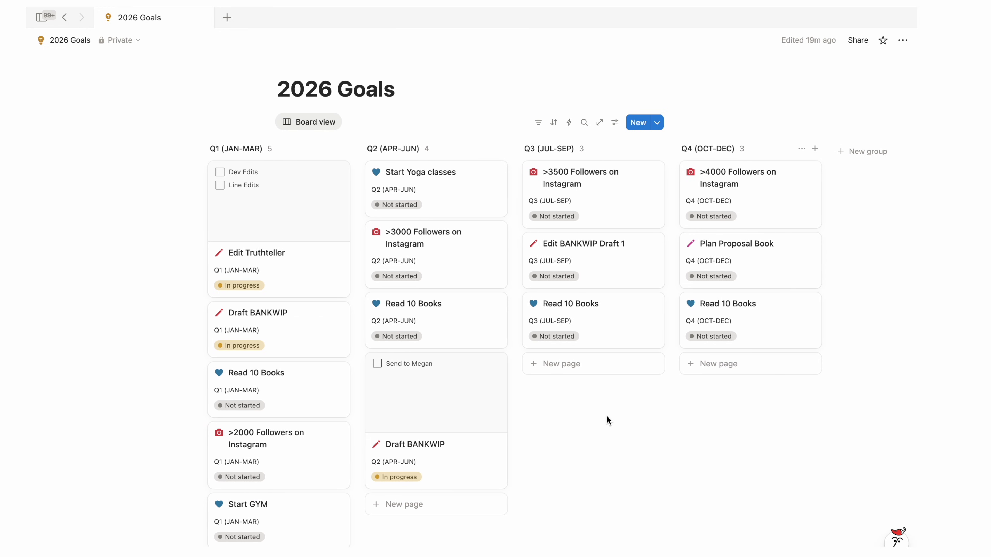
pyautogui.scroll(-1, 607, 421)
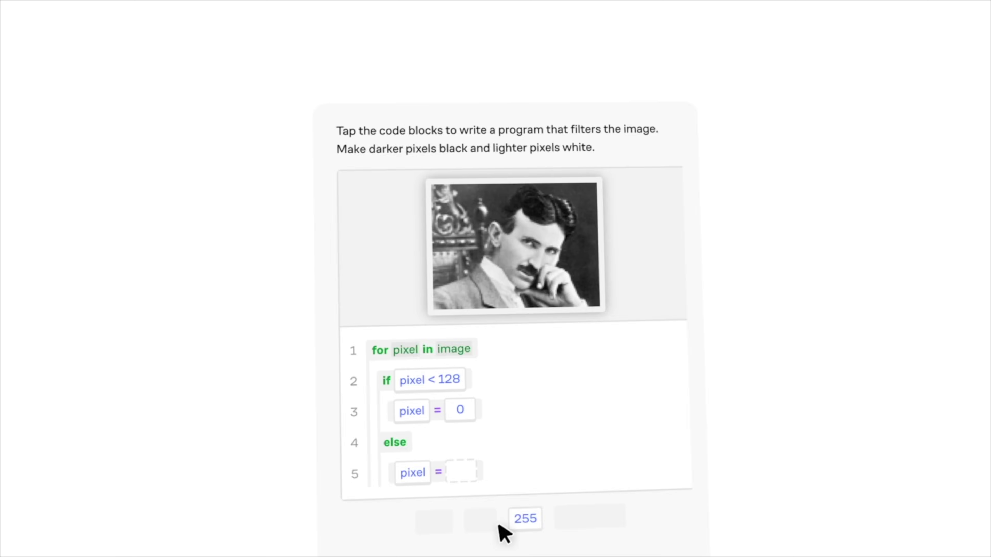
# Place the 255 block in line 5's empty slot and check the filter code.
pyautogui.click(503, 438)
pyautogui.click(402, 486)
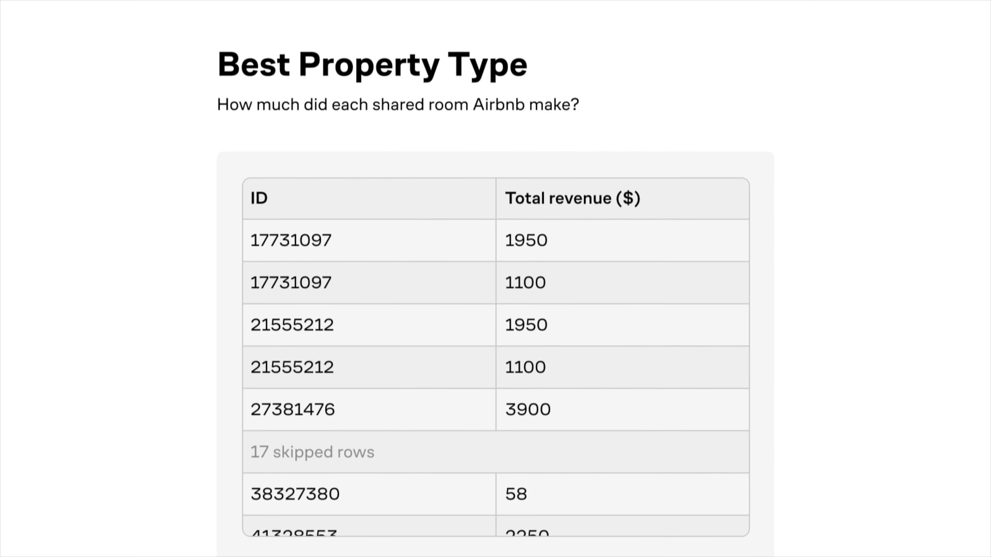
# Group shared-room revenue by ID with Sum, then create the report and view its charts.
pyautogui.click(432, 482)
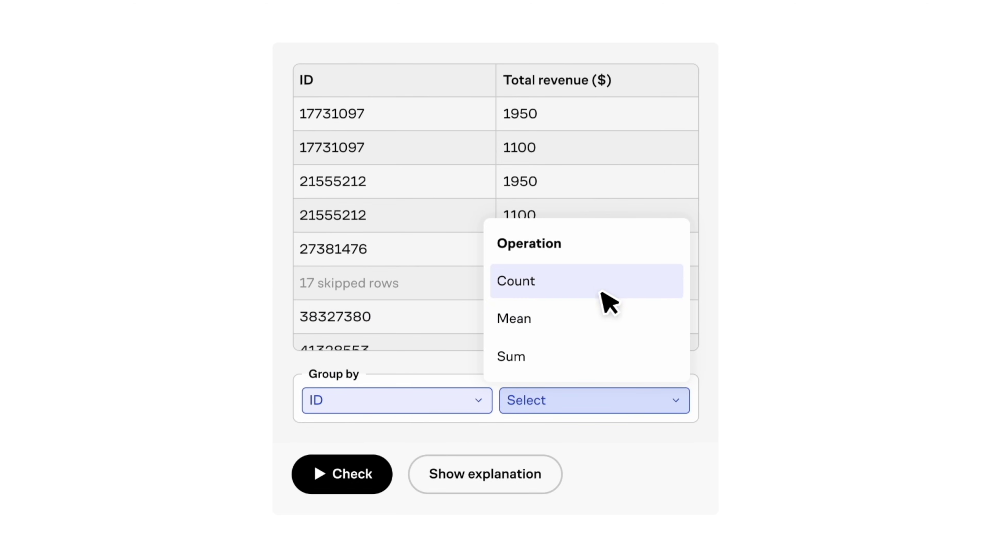
pyautogui.click(609, 365)
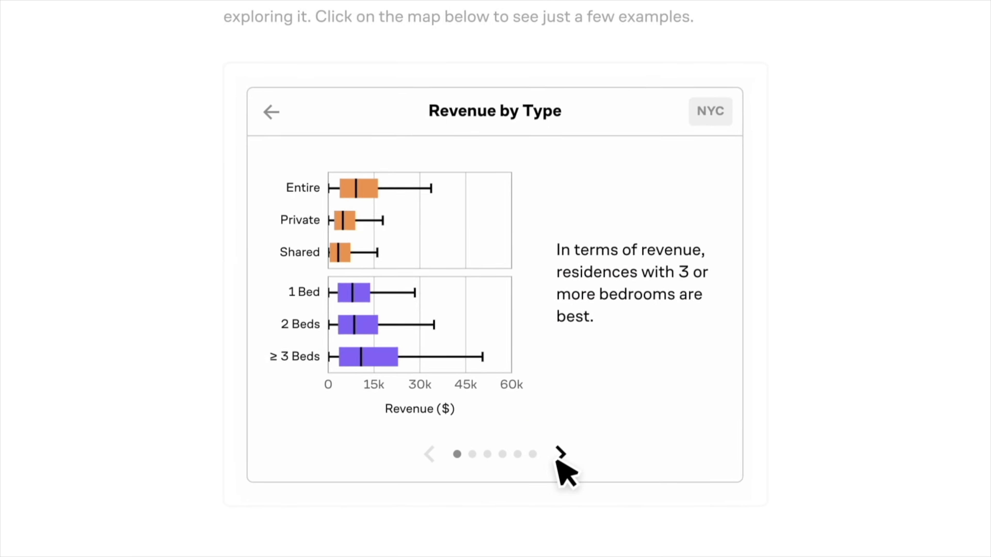
pyautogui.click(562, 453)
pyautogui.click(563, 454)
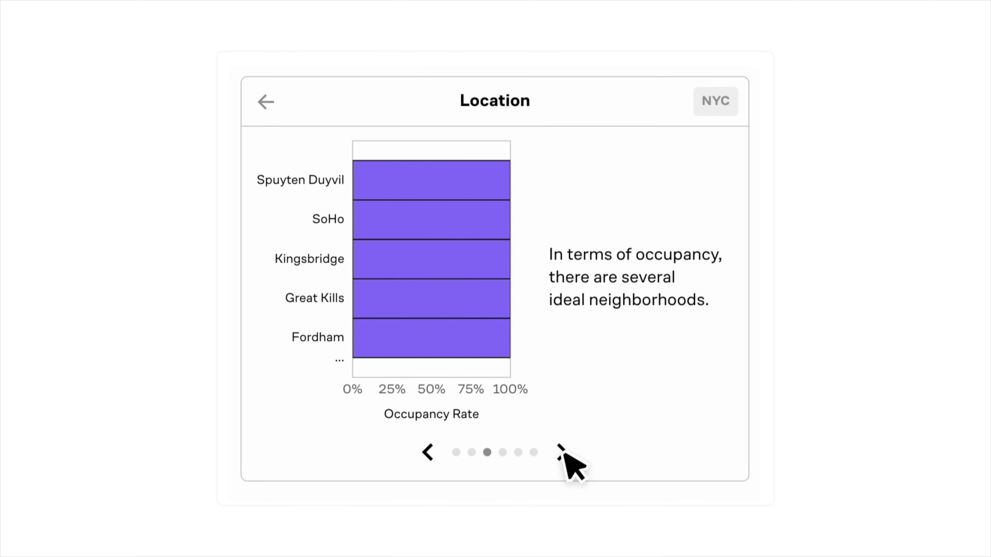
pyautogui.click(564, 453)
pyautogui.click(563, 454)
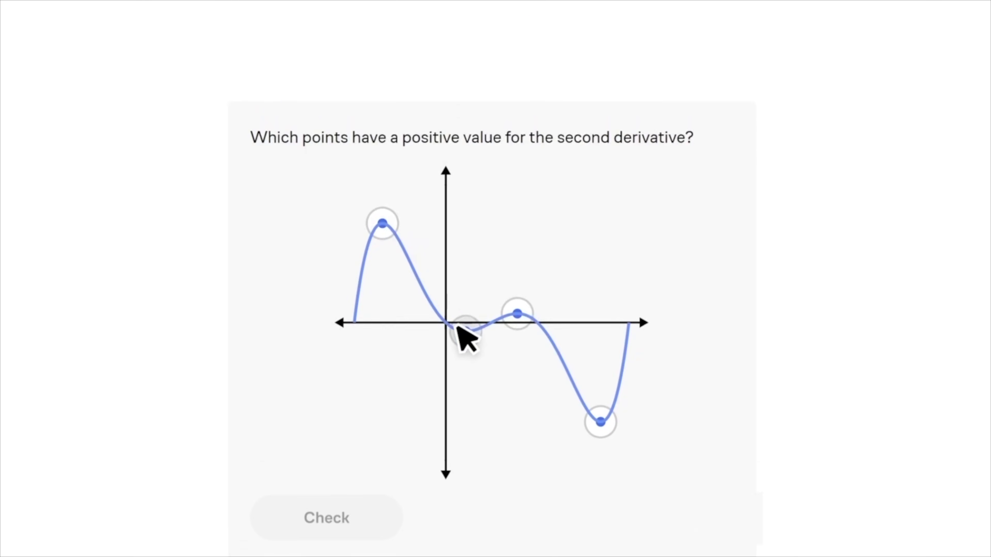
# Select the two dips with positive second derivative and check the answer.
pyautogui.click(463, 330)
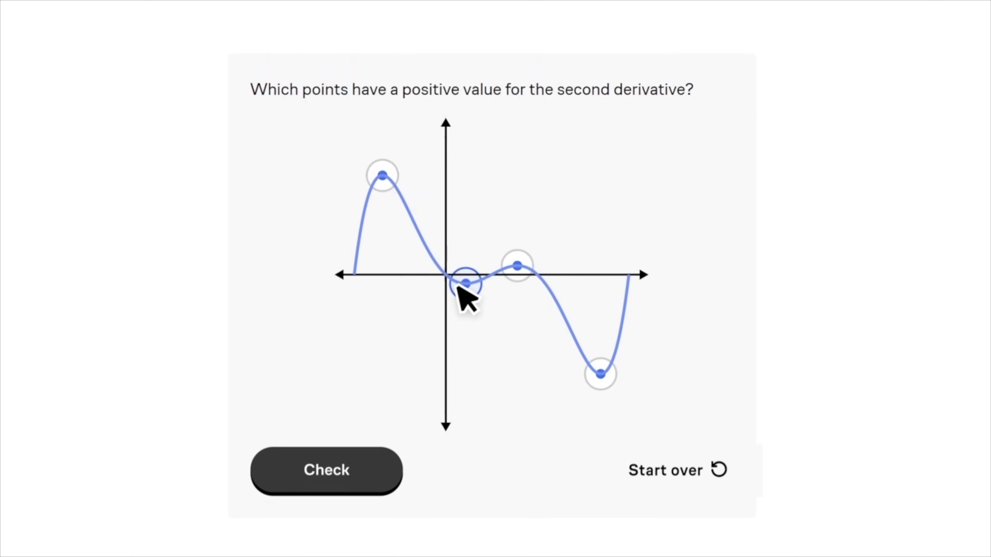
pyautogui.click(355, 472)
pyautogui.click(595, 333)
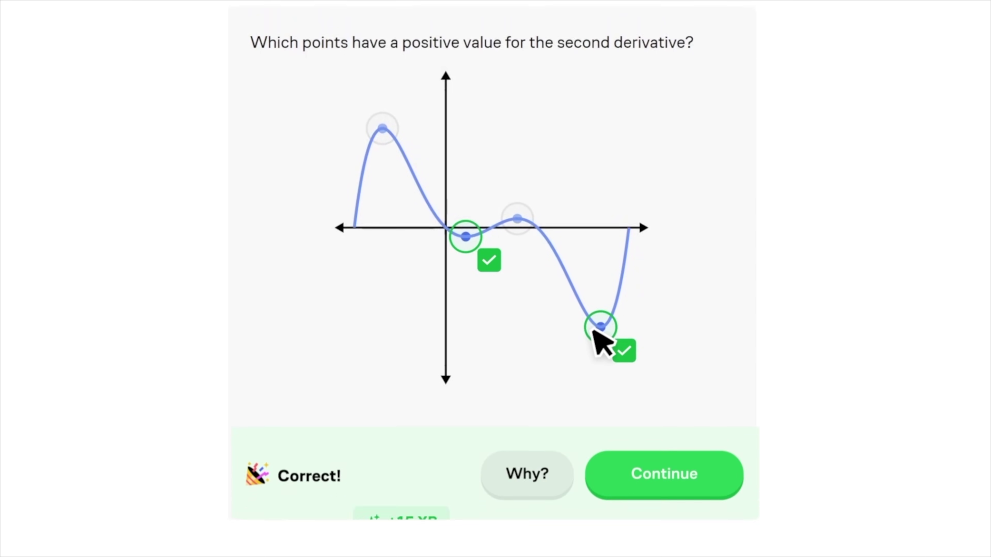